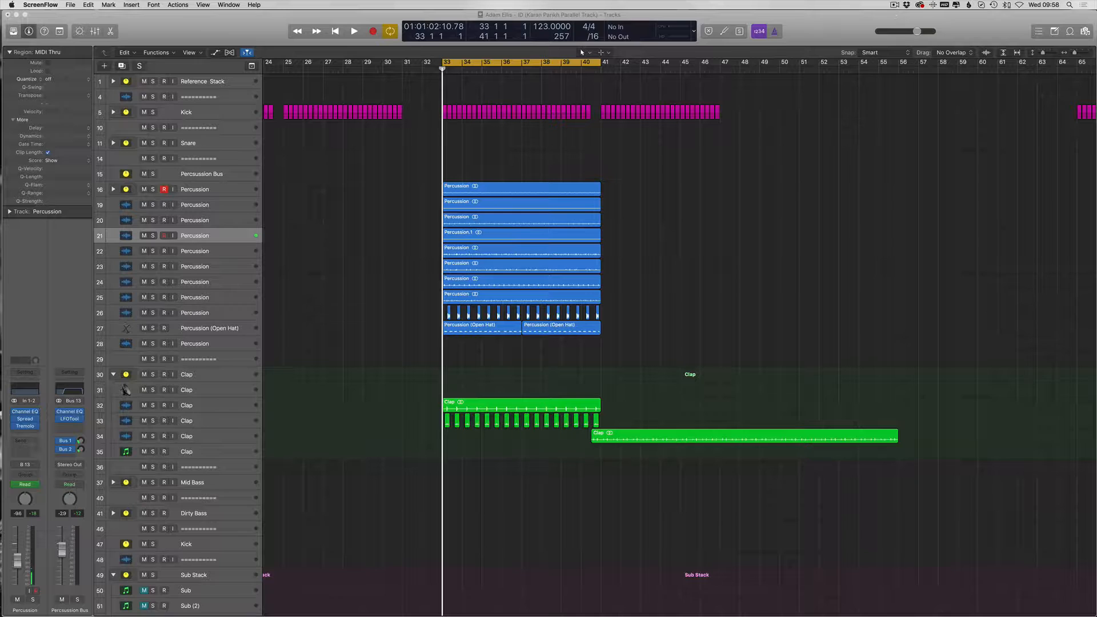
click(392, 279)
drag(592, 154, 358, 486)
click(409, 147)
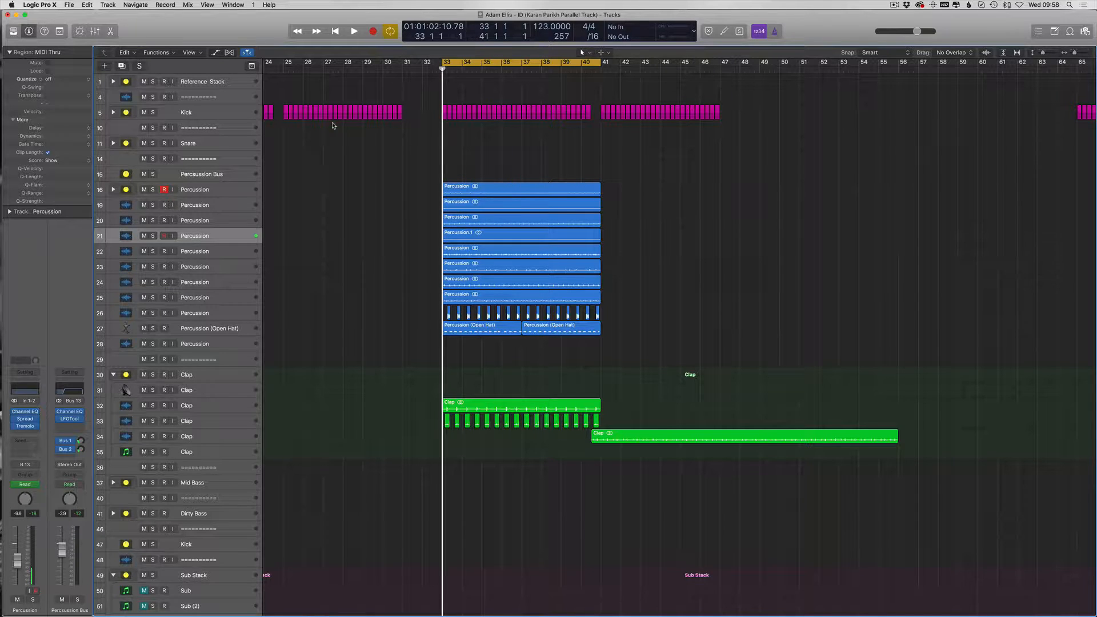
Step: Look over the whole arrangement from start to end with the cycle range turned off
scroll(543, 272, down, 10)
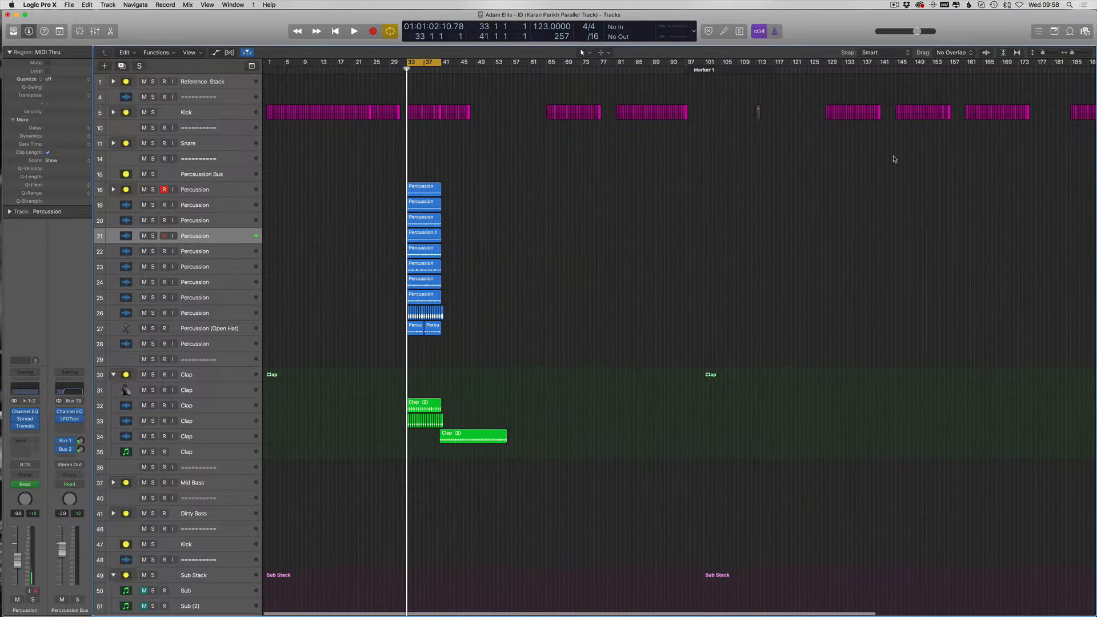
scroll(915, 189, down, 5)
key(super+a)
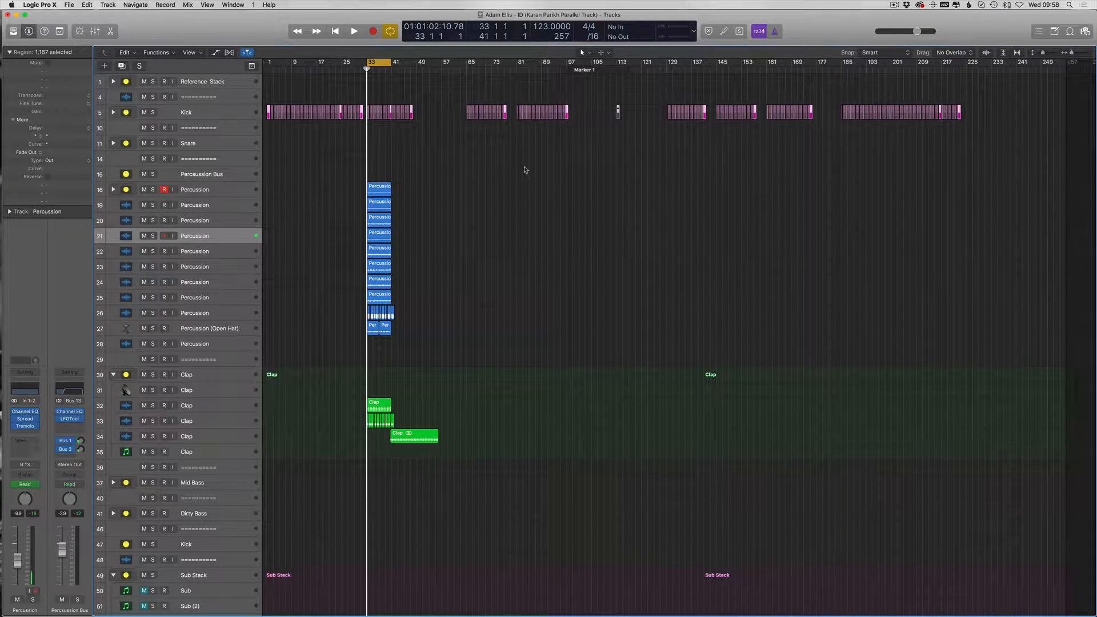
key(c)
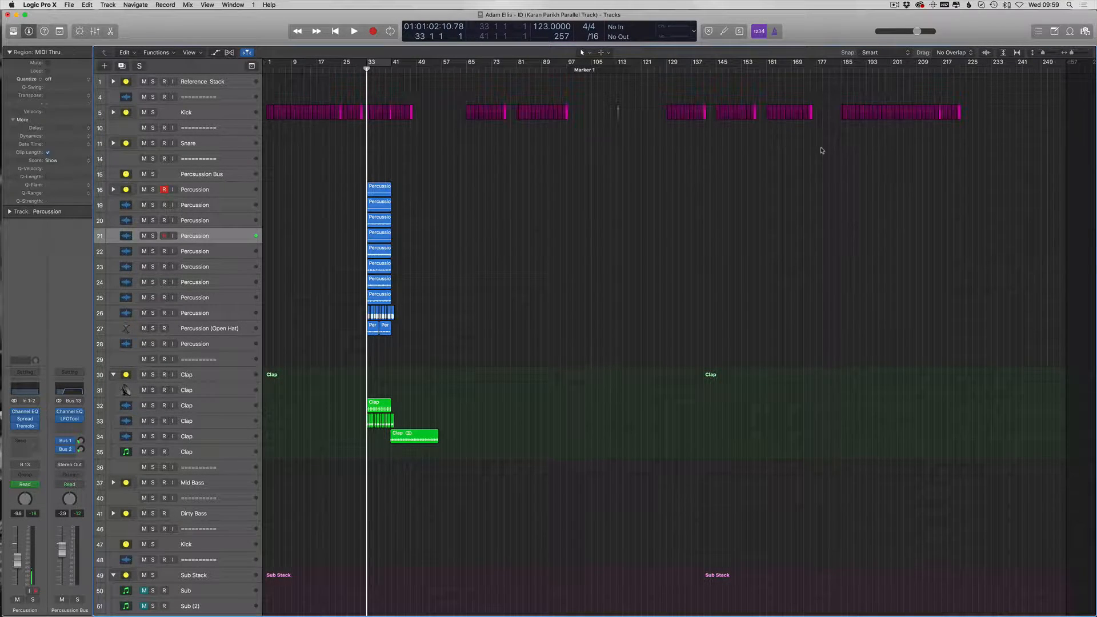
scroll(505, 205, up, 5)
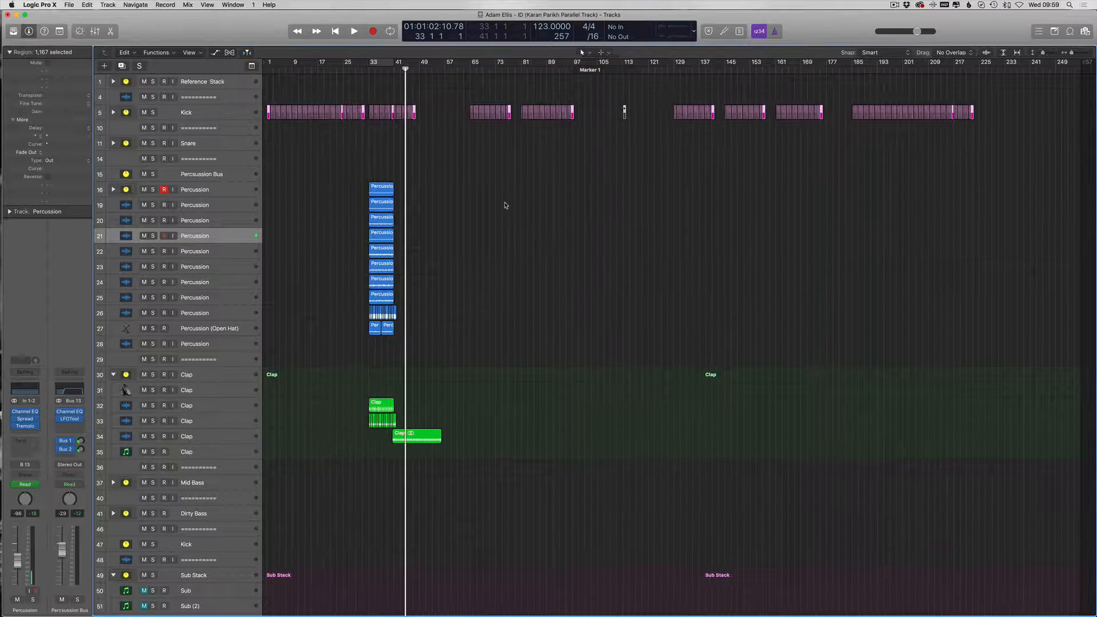
click(409, 205)
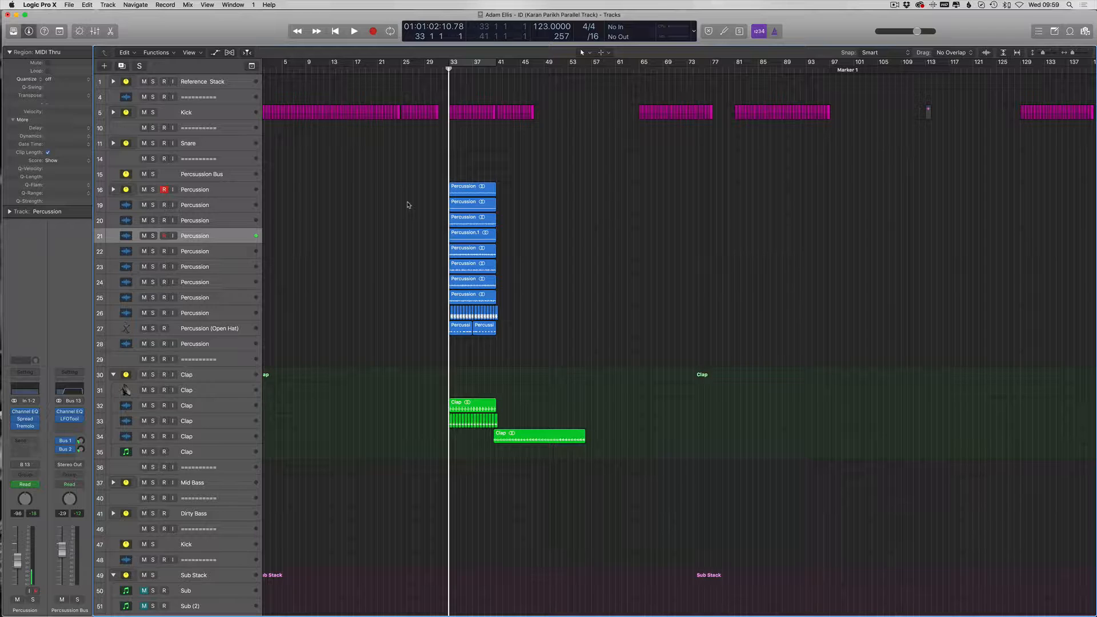
Step: Set the cycle range from bar 33 to bar 41, covering the percussion regions
scroll(409, 205, up, 8)
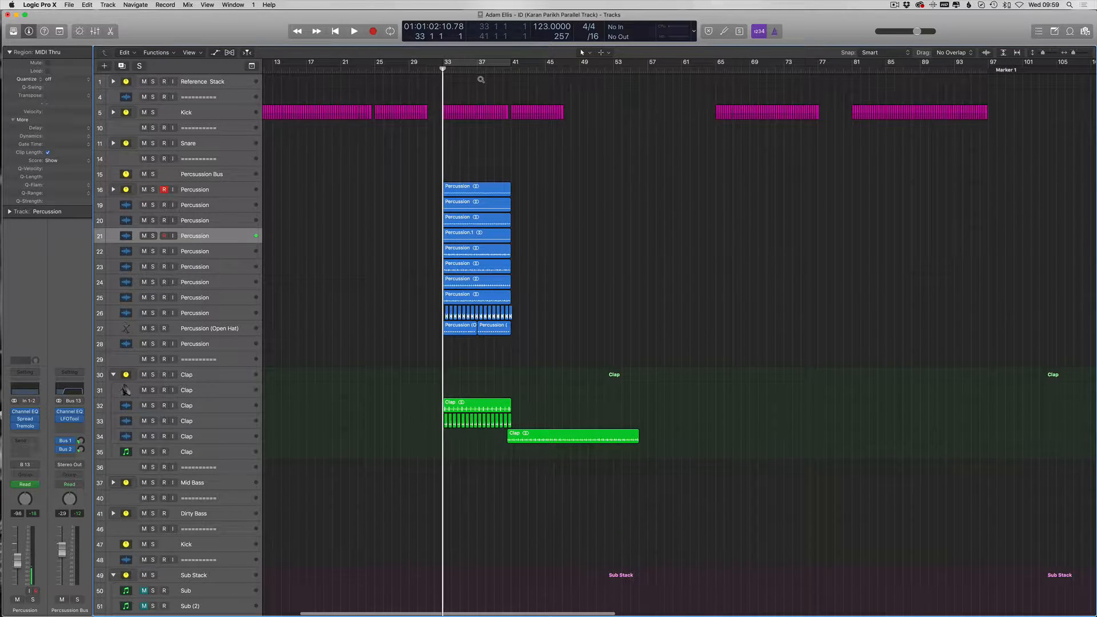
drag(444, 62, 628, 72)
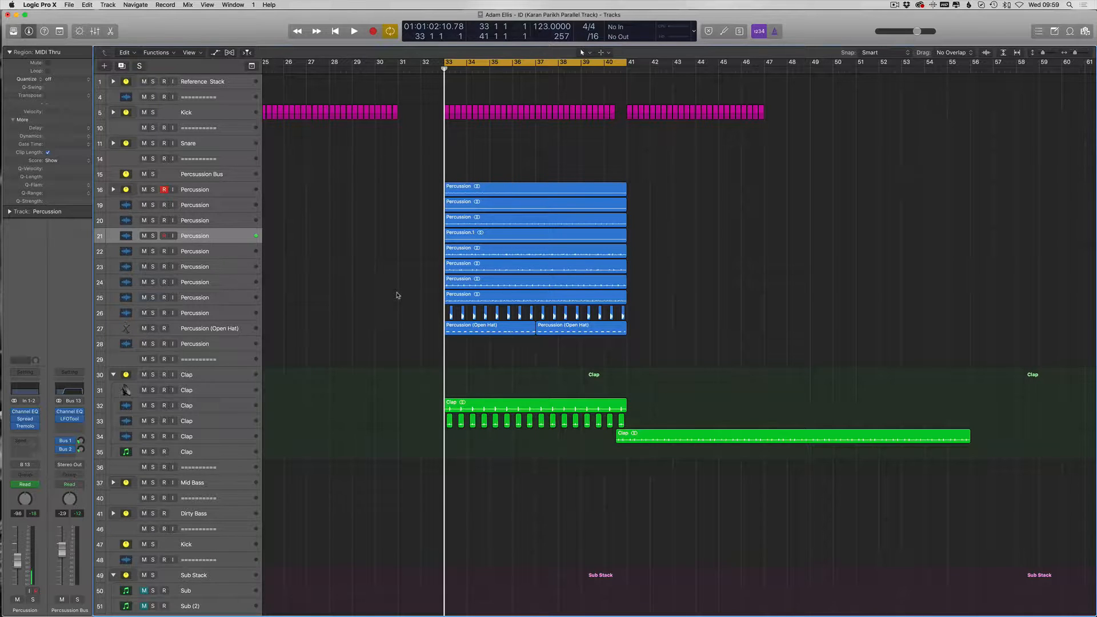
scroll(545, 243, down, 2)
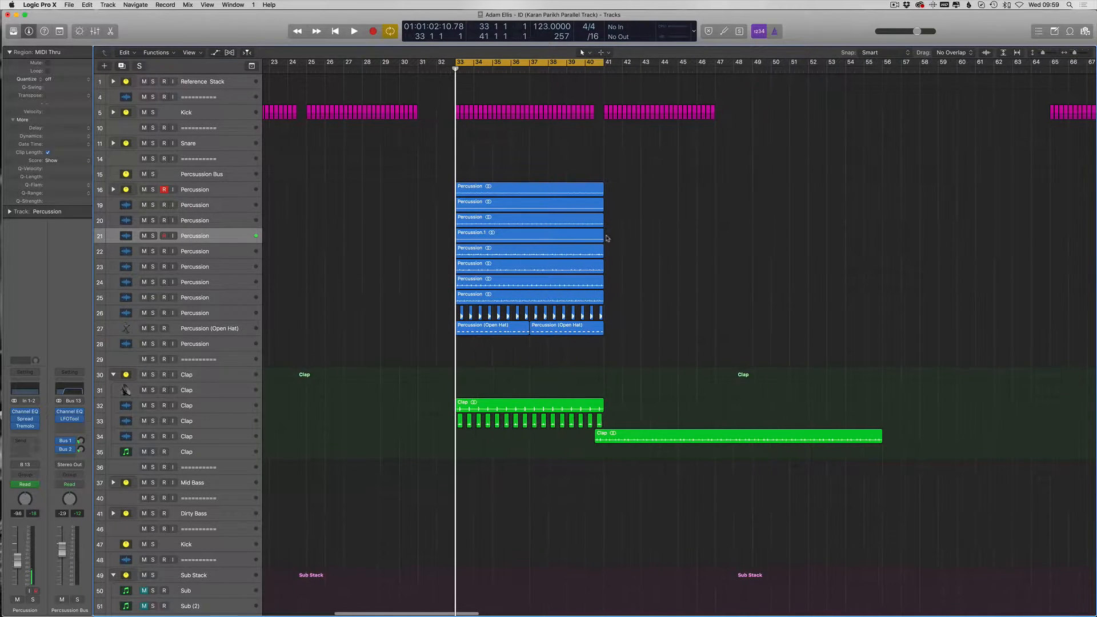
Step: Solo the Kick stack on track 5 and listen to it briefly from bar 33
key(super+Down)
key(super+Down)
scroll(320, 200, up, 5)
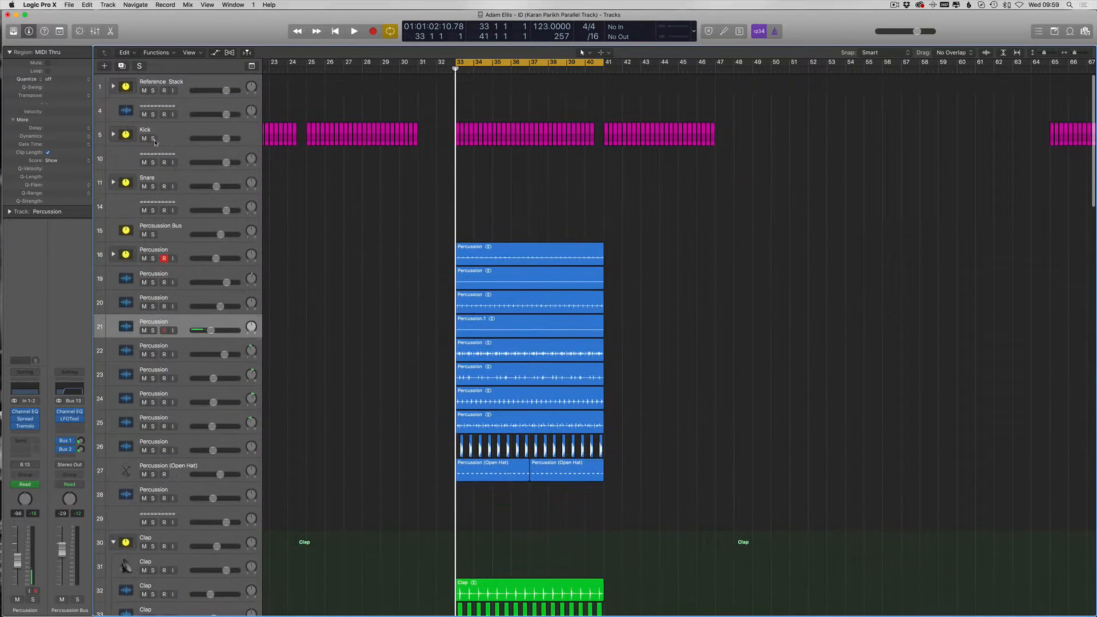
click(153, 139)
key(space)
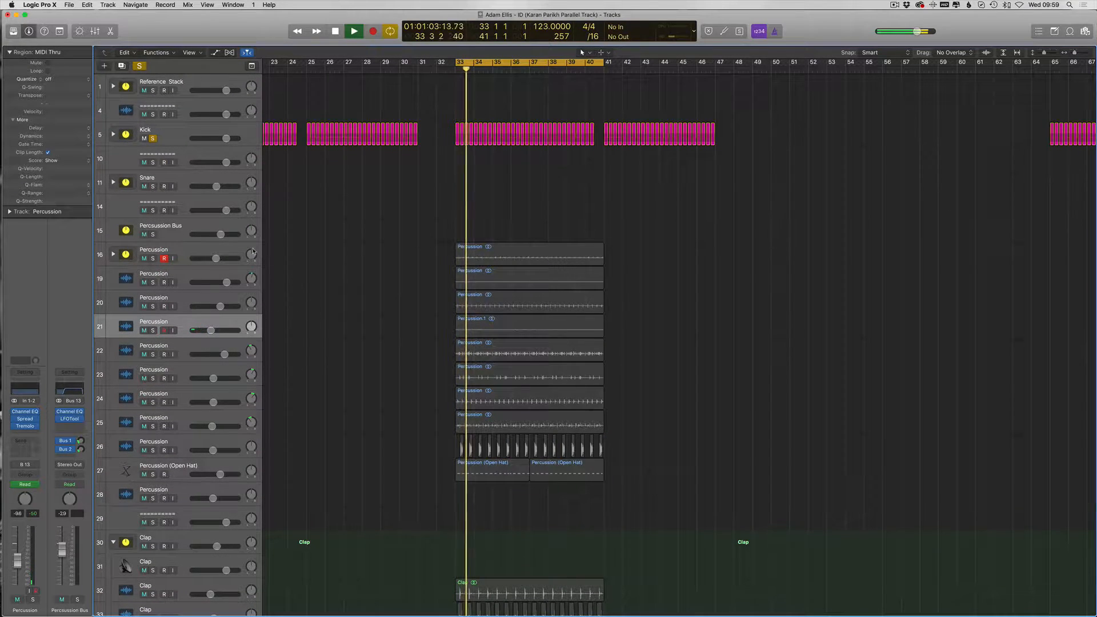
key(space)
Step: Expand the Percussion track stack on track 16 to show the tracks inside it
scroll(299, 269, down, 1)
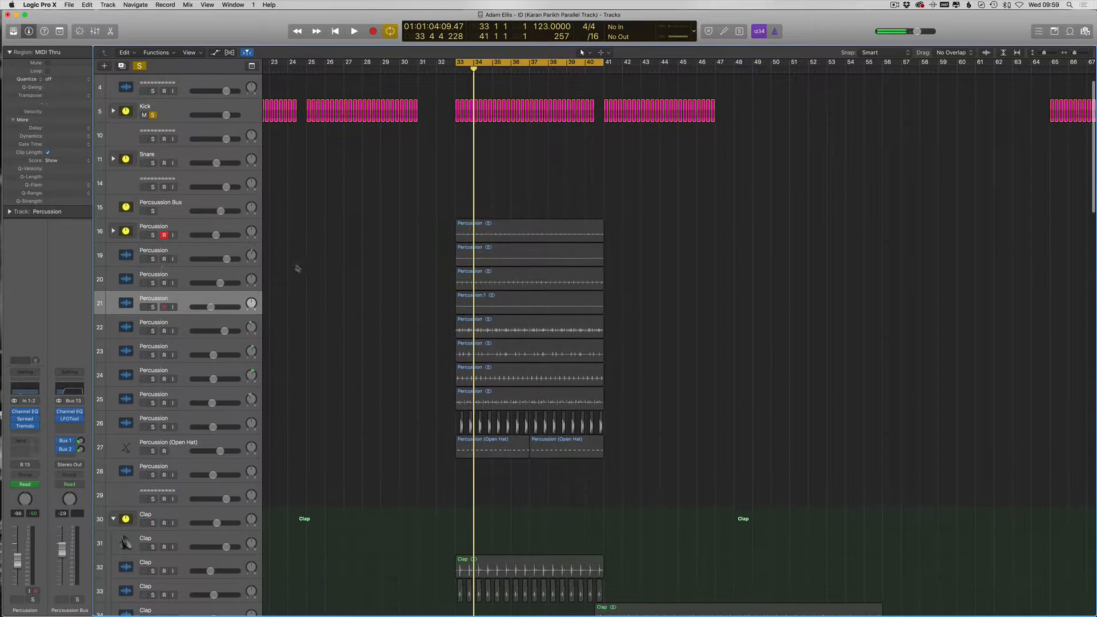
scroll(374, 232, down, 1)
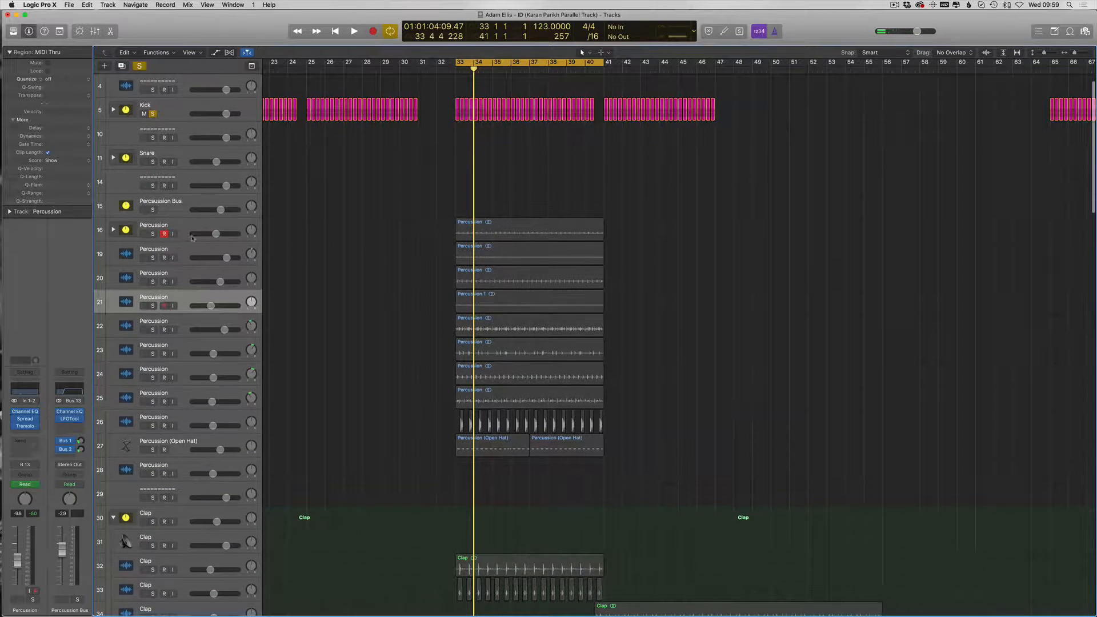
drag(732, 214, 400, 454)
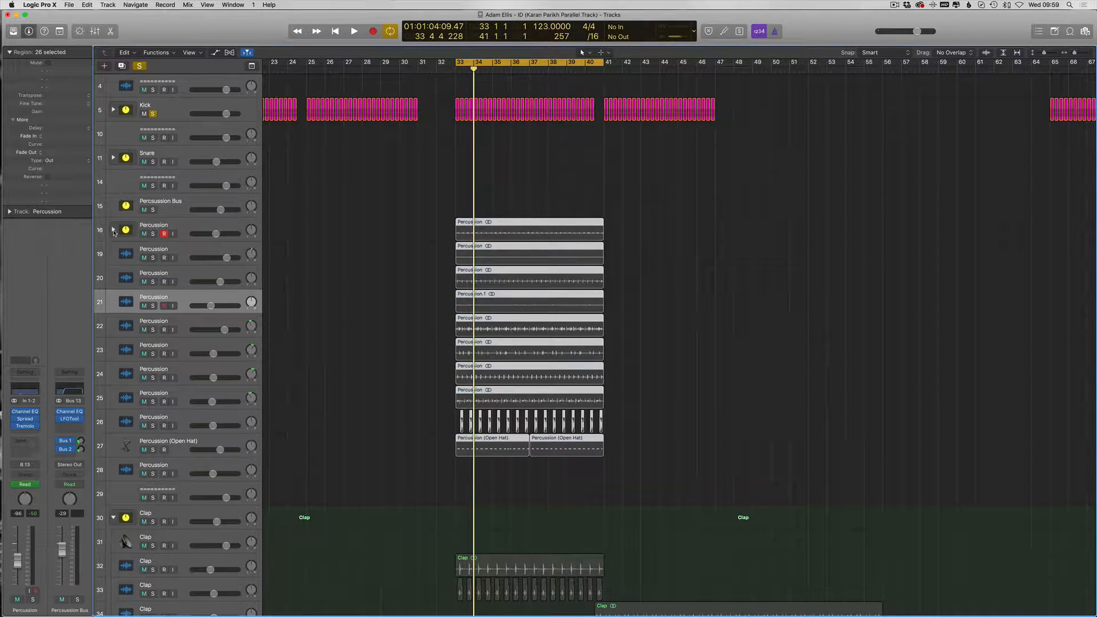
click(114, 231)
click(114, 231)
click(114, 231)
click(277, 298)
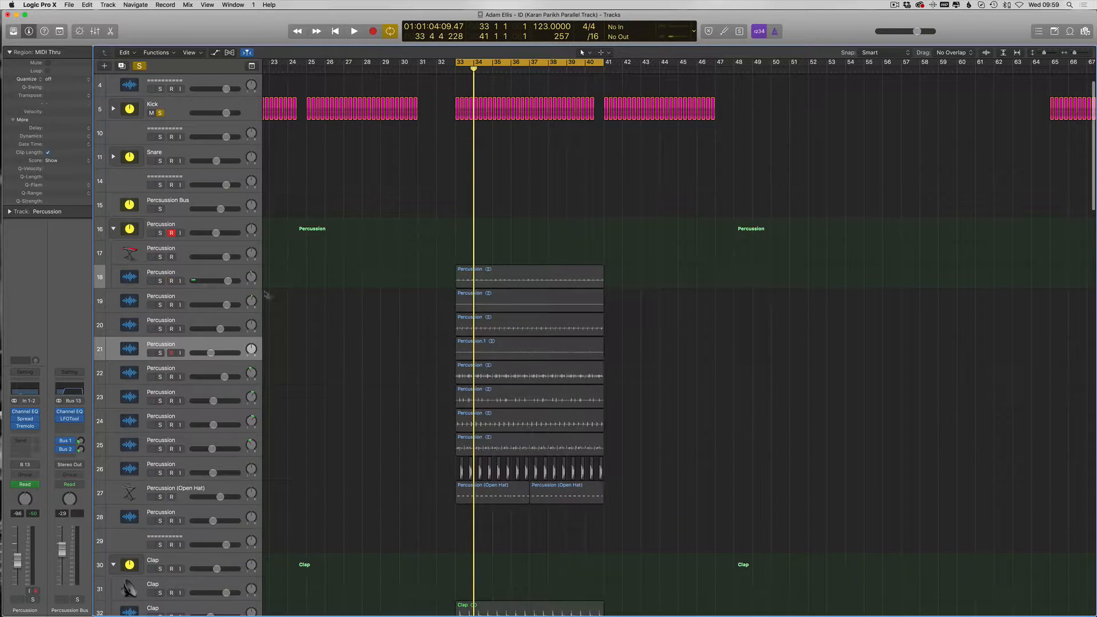
Step: Solo Percussion track 18, the audio loop inside the Percussion stack, alongside the kick and play it
scroll(277, 298, down, 4)
click(160, 234)
scroll(229, 289, up, 1)
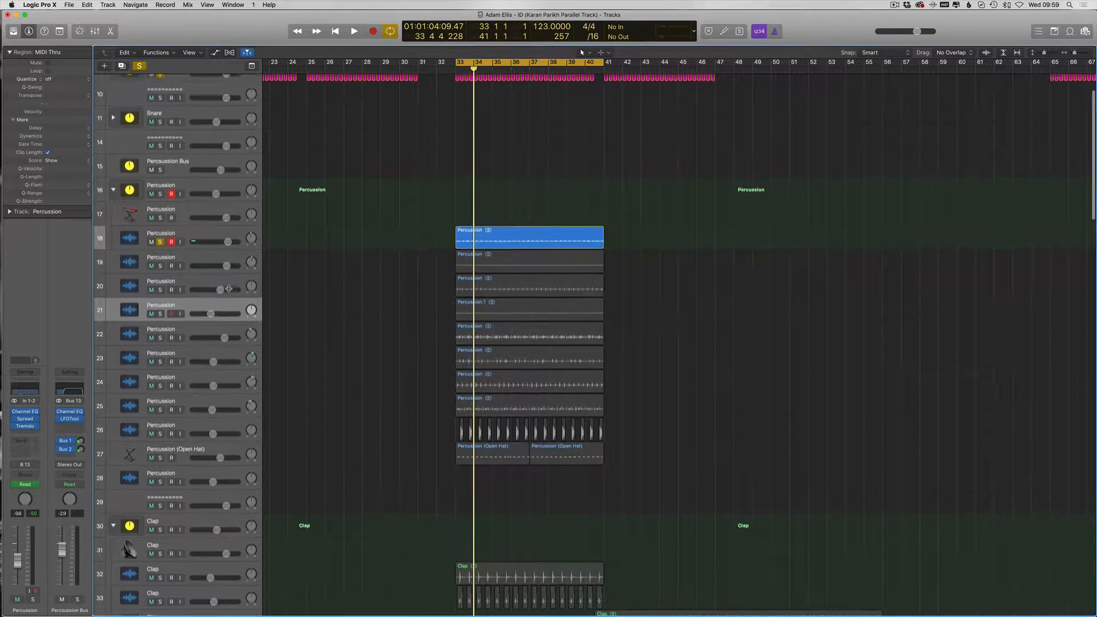
scroll(229, 289, up, 2)
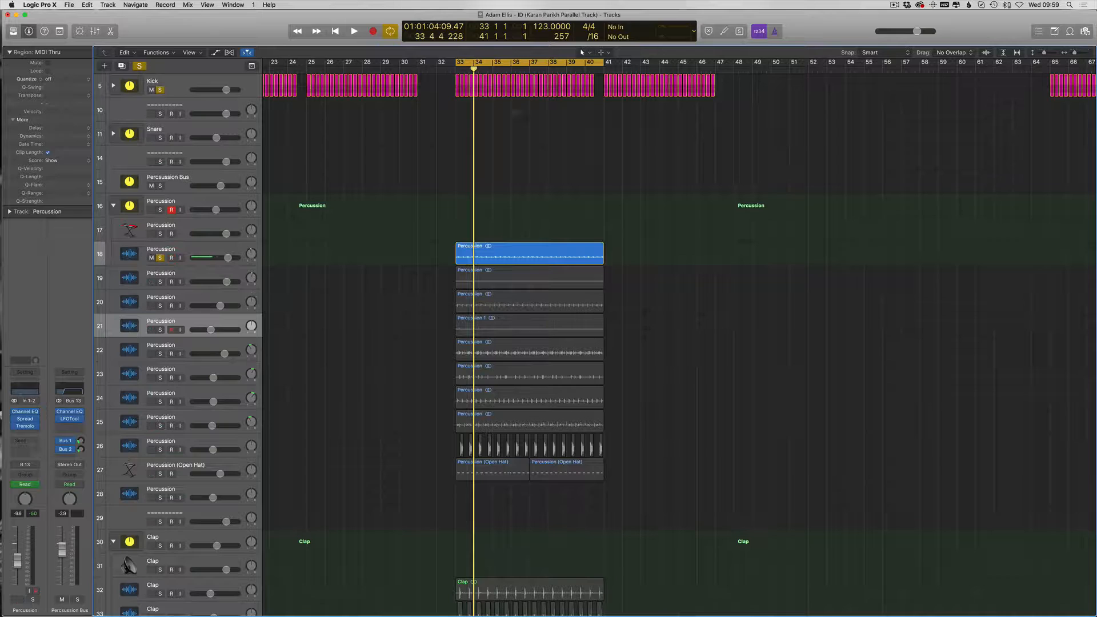
key(super+Down)
key(space)
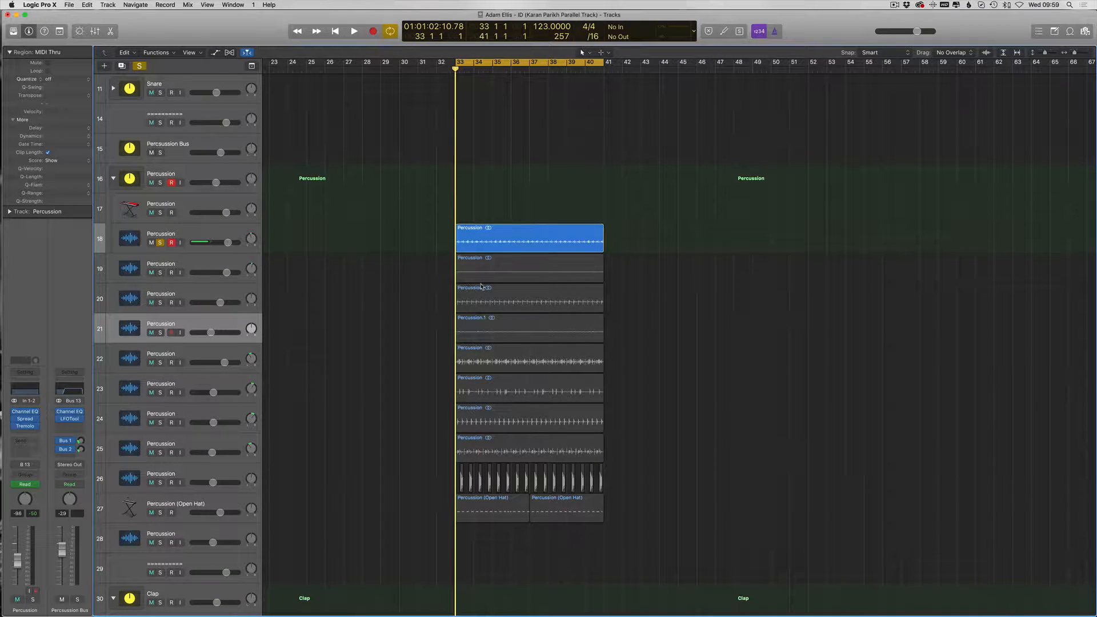
Step: Join the two Percussion (Open Hat) regions on track 27 into one region and return to the Pointer tool
key(super+Down)
key(super+Right)
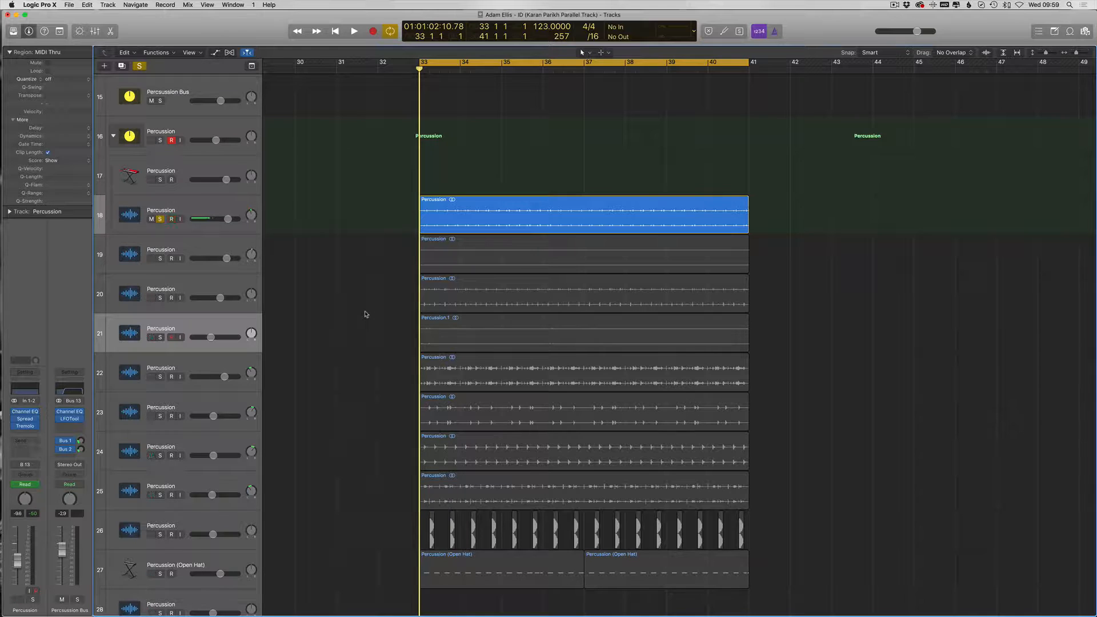
scroll(367, 311, down, 5)
drag(796, 400, 366, 414)
key(t)
key(j)
click(614, 421)
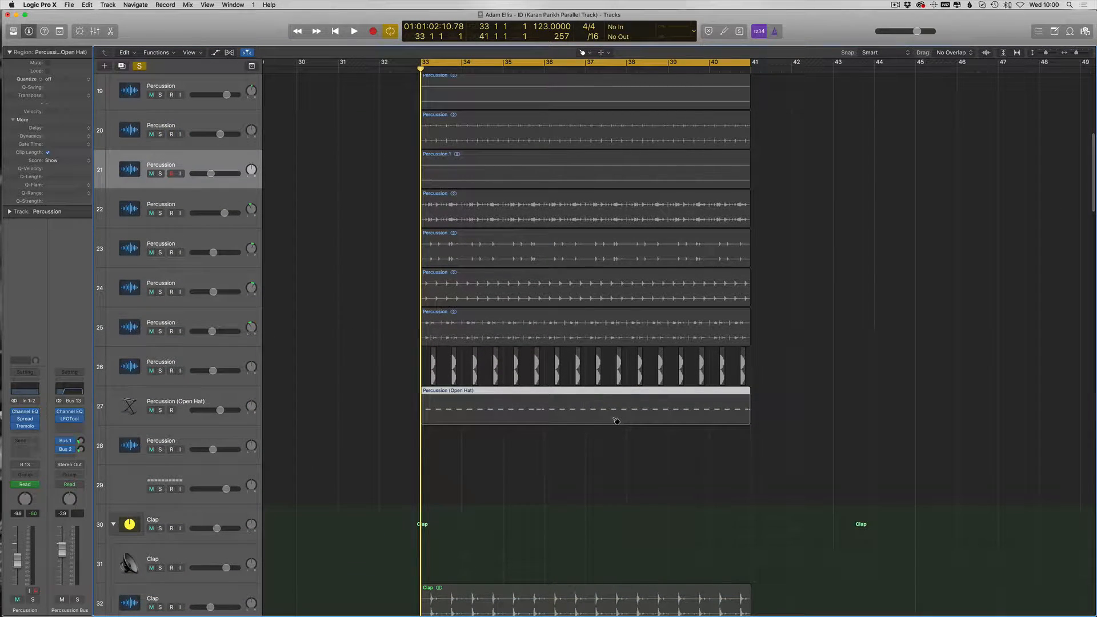
key(super+Left)
key(t)
key(t)
drag(680, 372, 425, 376)
scroll(413, 361, up, 3)
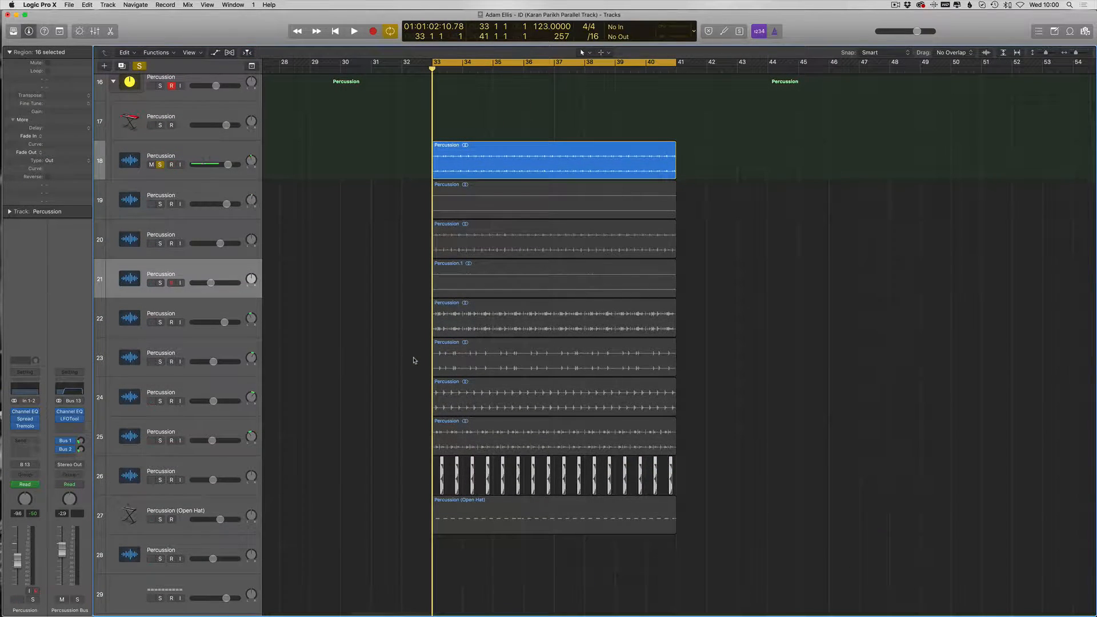
key(Return)
key(shift+Return)
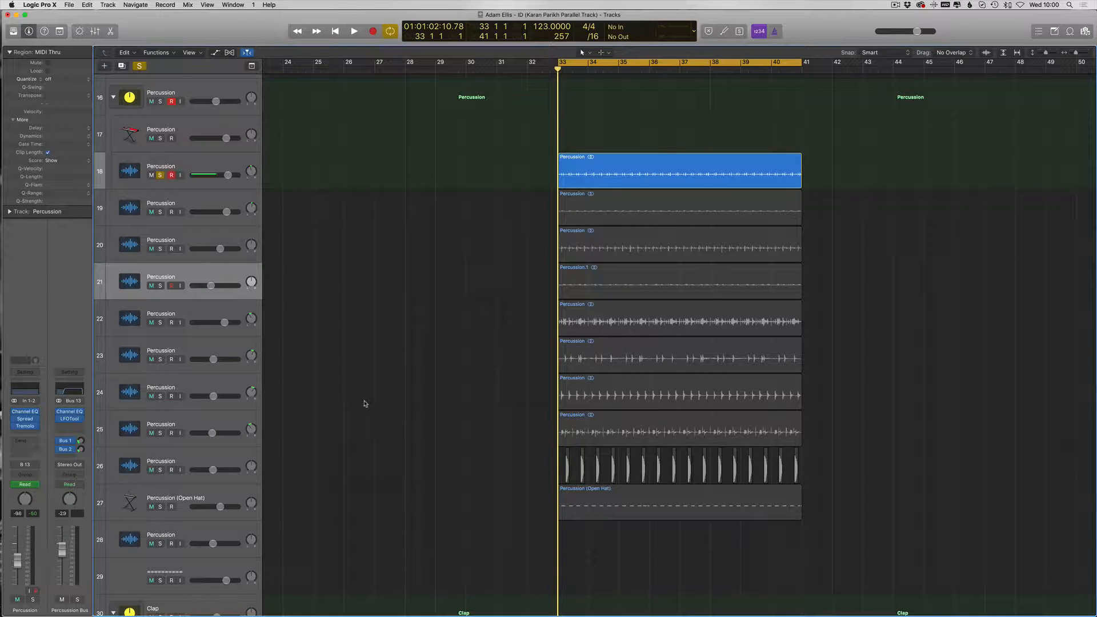
key(z)
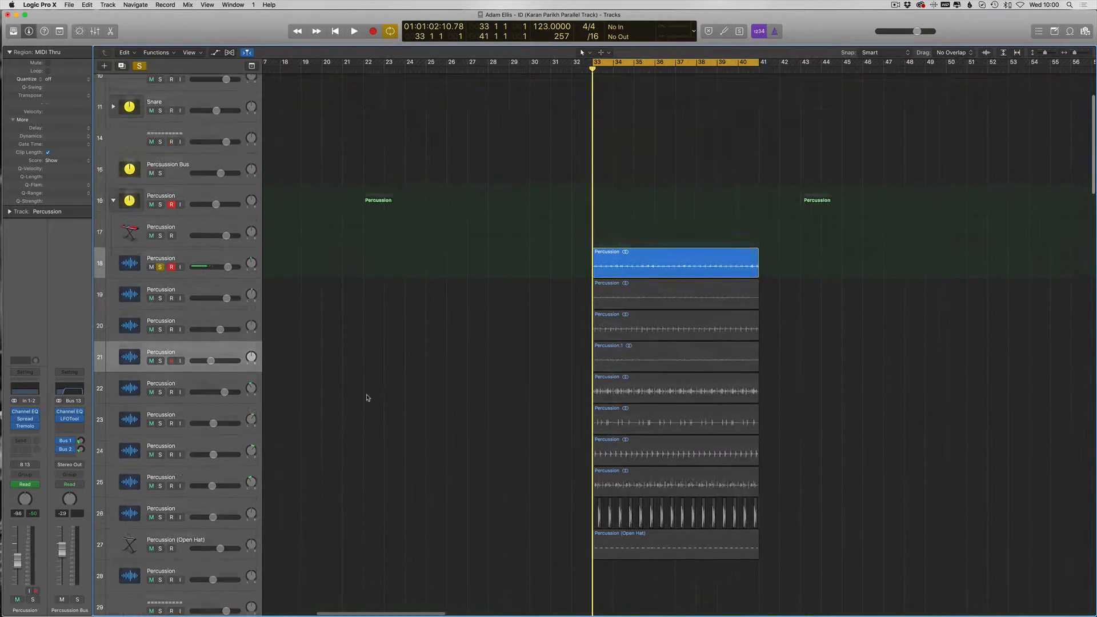
scroll(366, 398, right, 2)
key(Return)
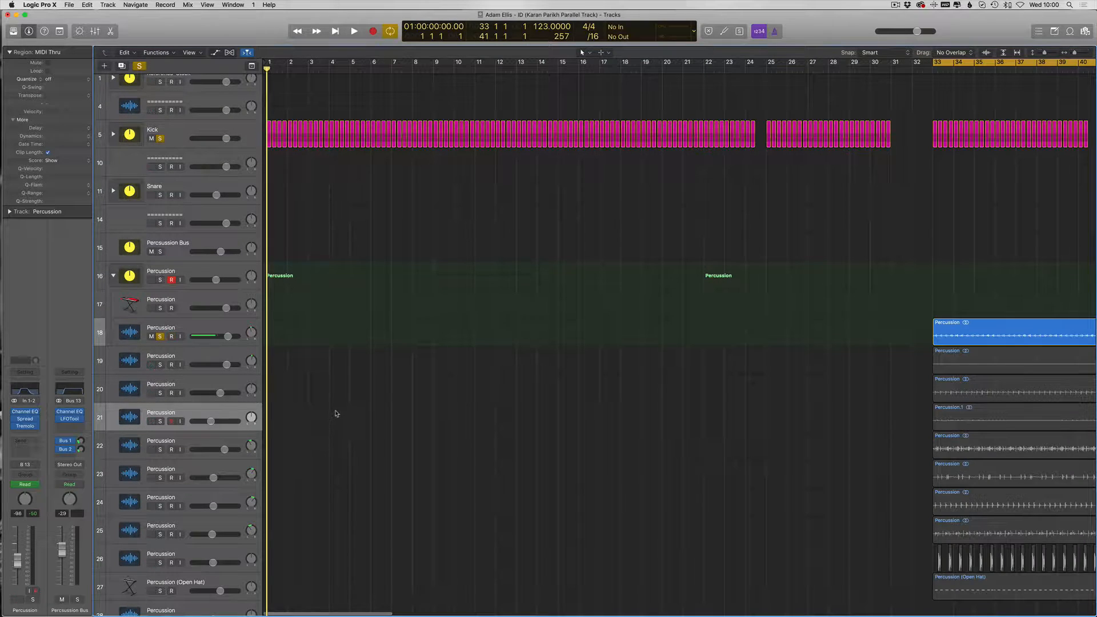
scroll(336, 413, right, 10)
scroll(336, 413, down, 1)
scroll(416, 339, down, 4)
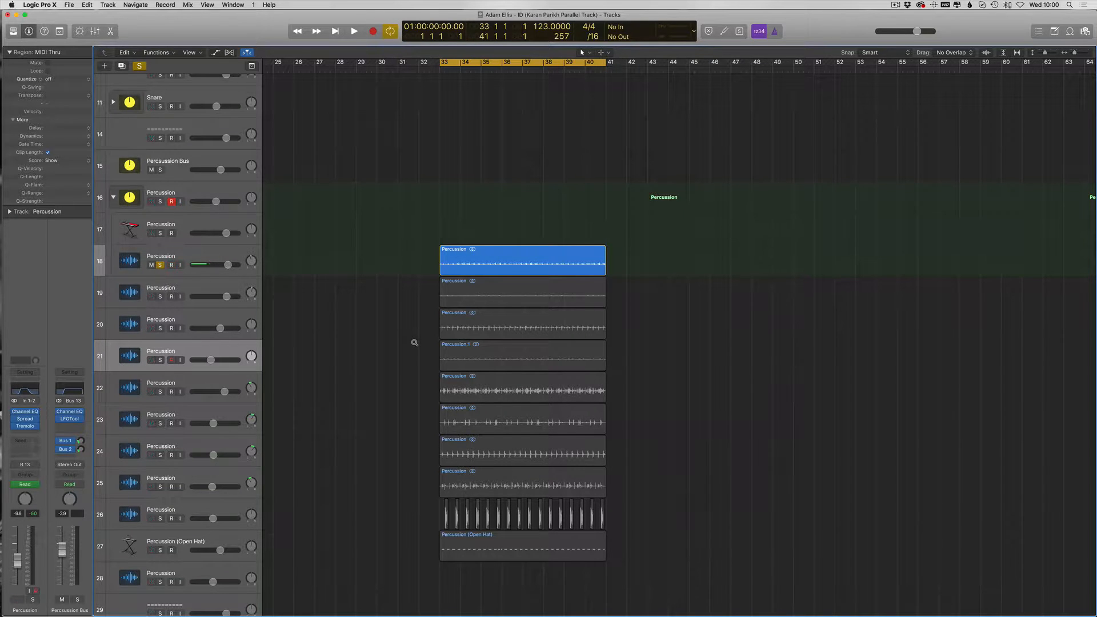
Step: Play the soloed kick and percussion loop from bar 33, select Percussion track 18, and stop playback
key(super+Up)
scroll(213, 325, up, 2)
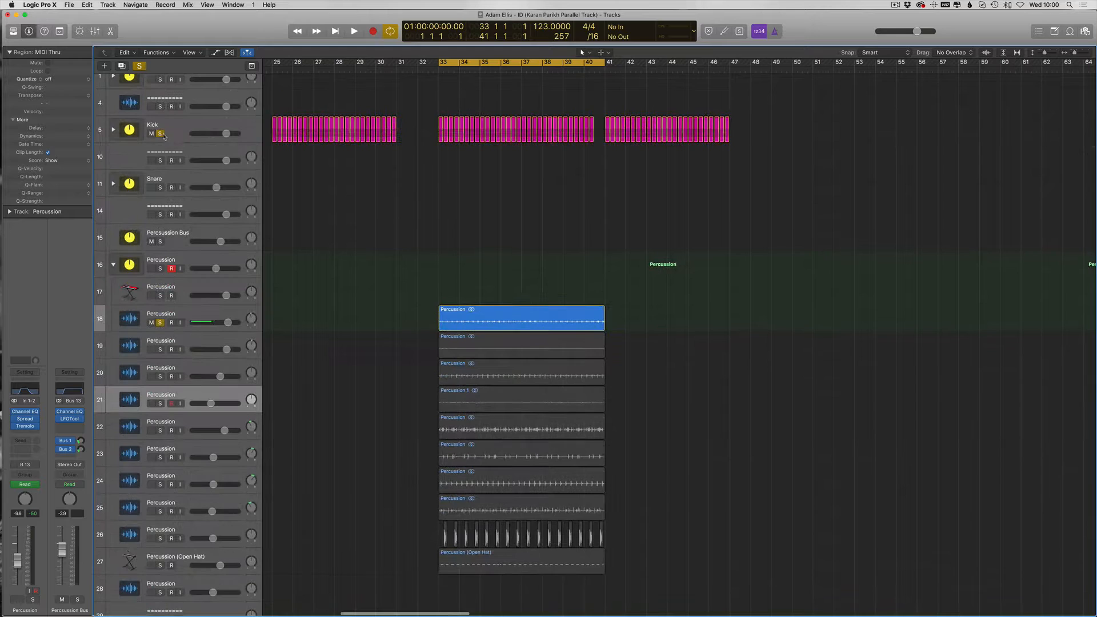
key(space)
click(214, 325)
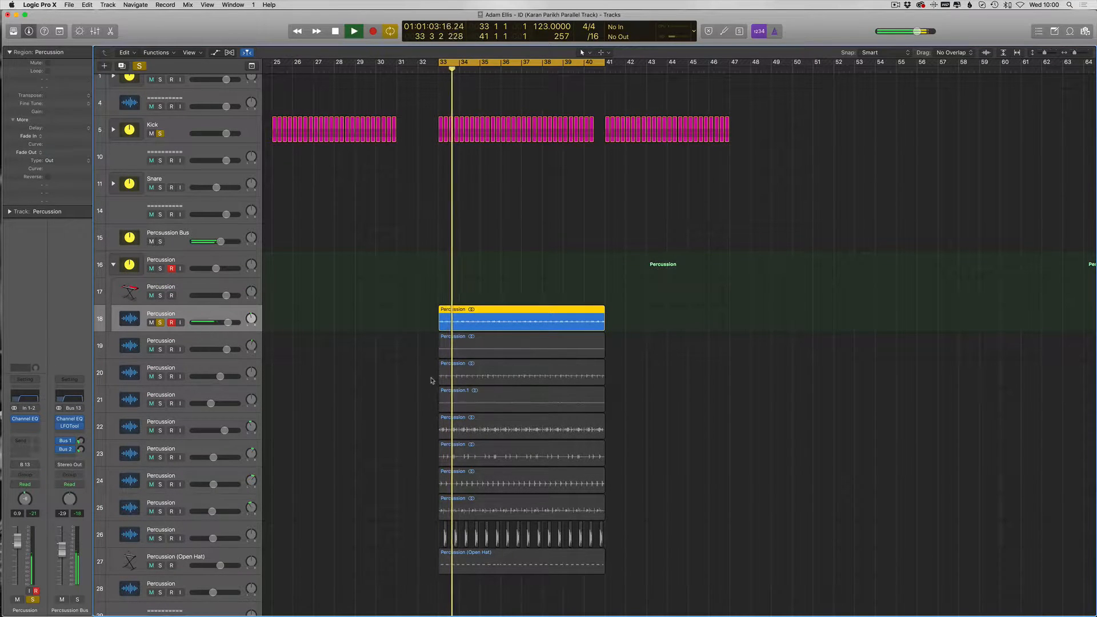
key(space)
click(394, 426)
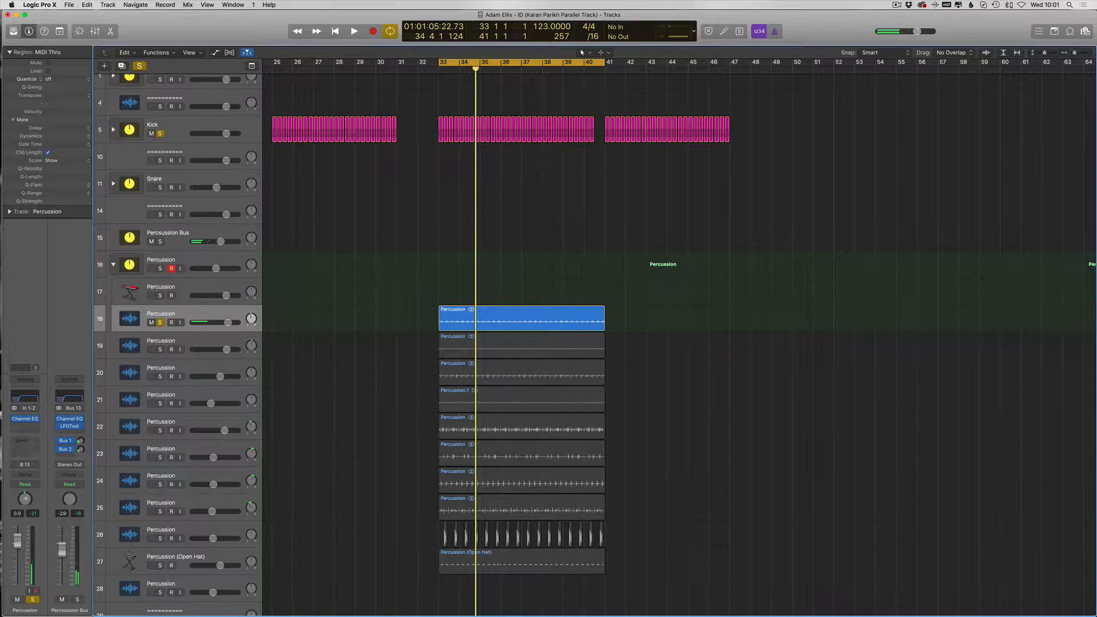
Step: Show the hidden plug-in windows and close all of them except the Channel EQ of Percussion track 18
key(v)
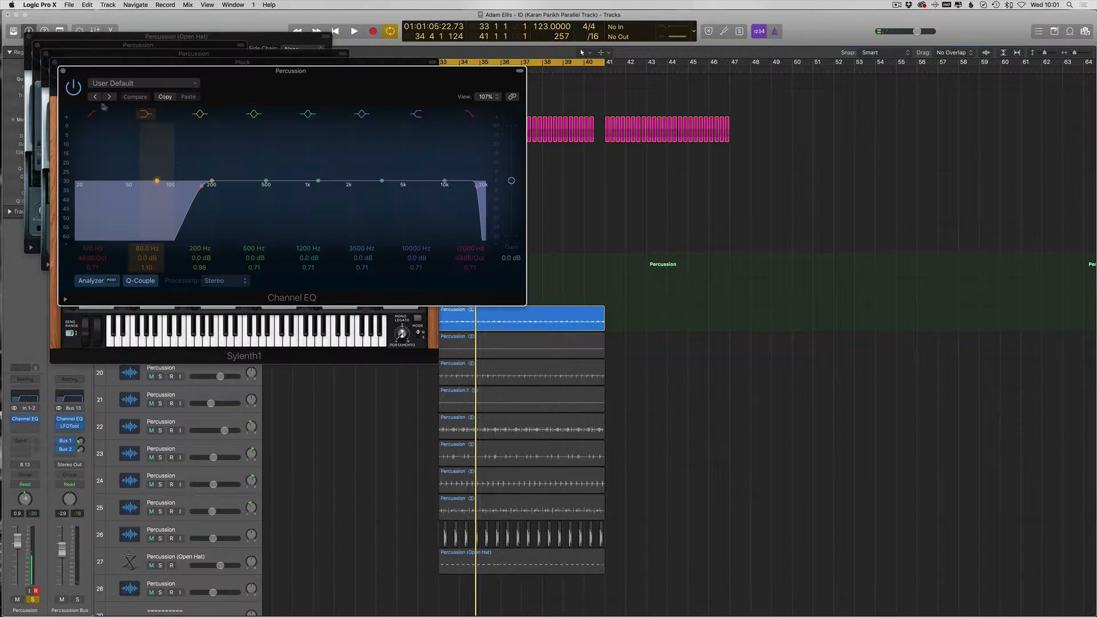
drag(294, 70, 765, 78)
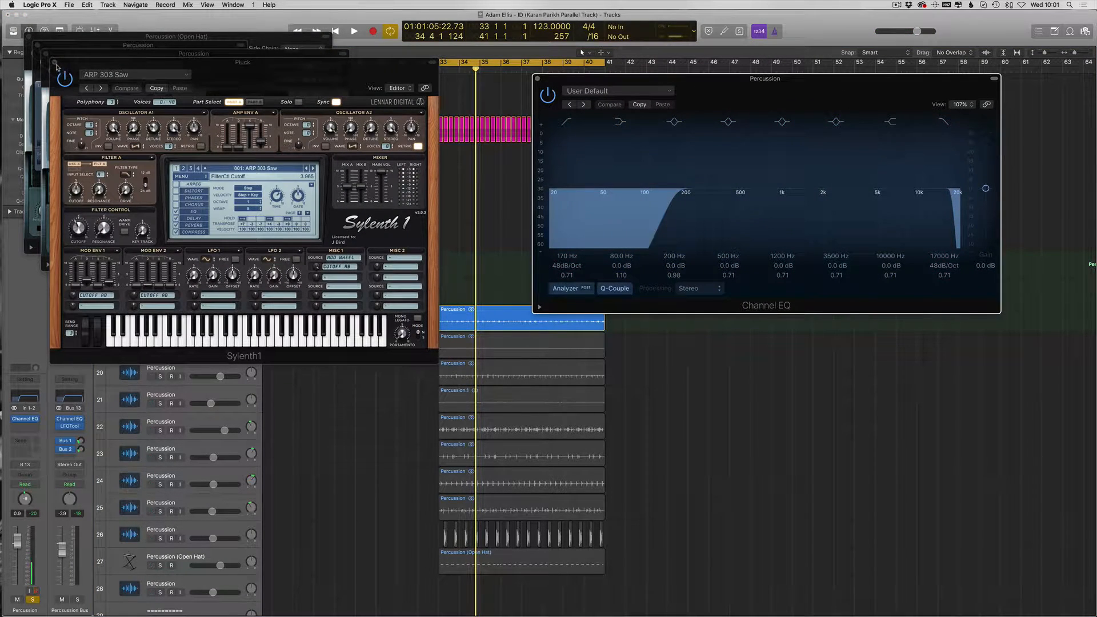
alt+click(55, 62)
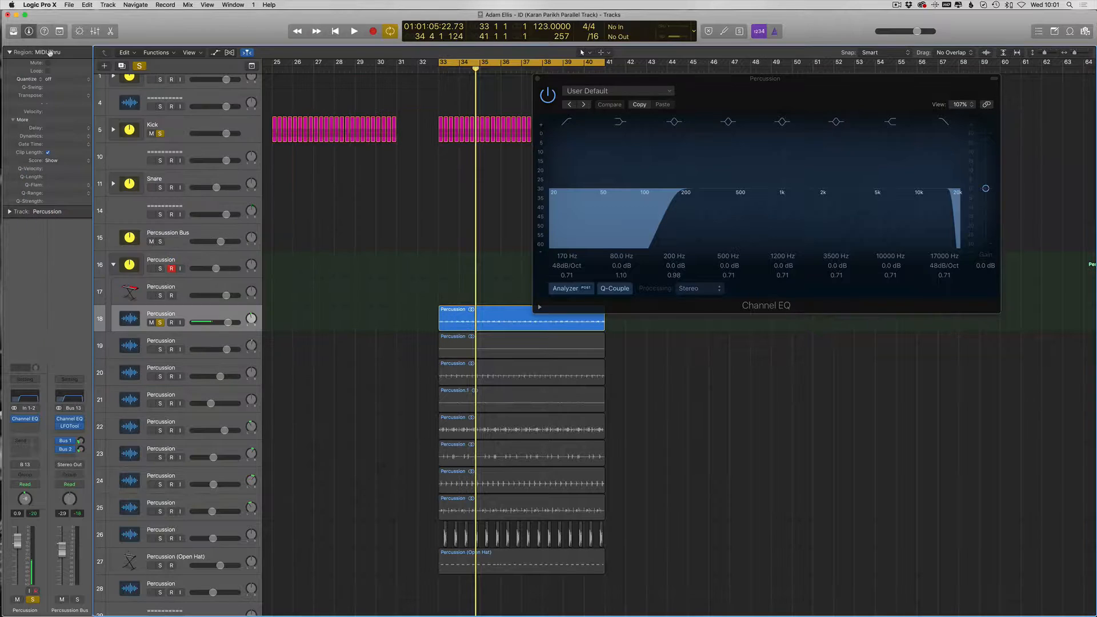
click(25, 420)
click(25, 419)
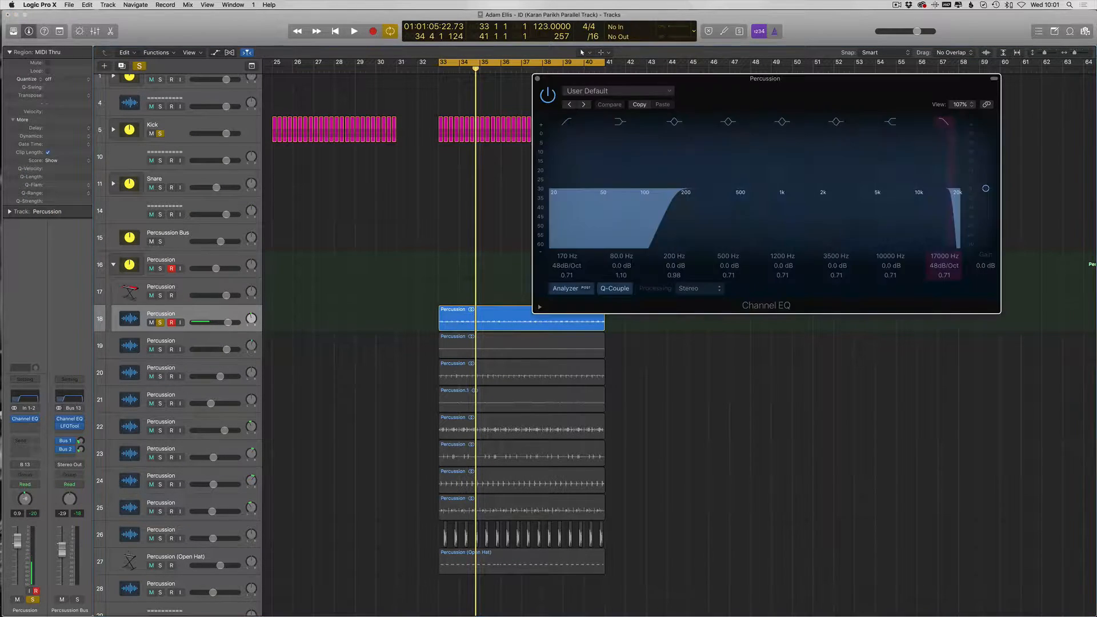
Step: Raise the low-cut frequency in the Channel EQ to a little above 1 kHz while listening to the percussion loop
key(space)
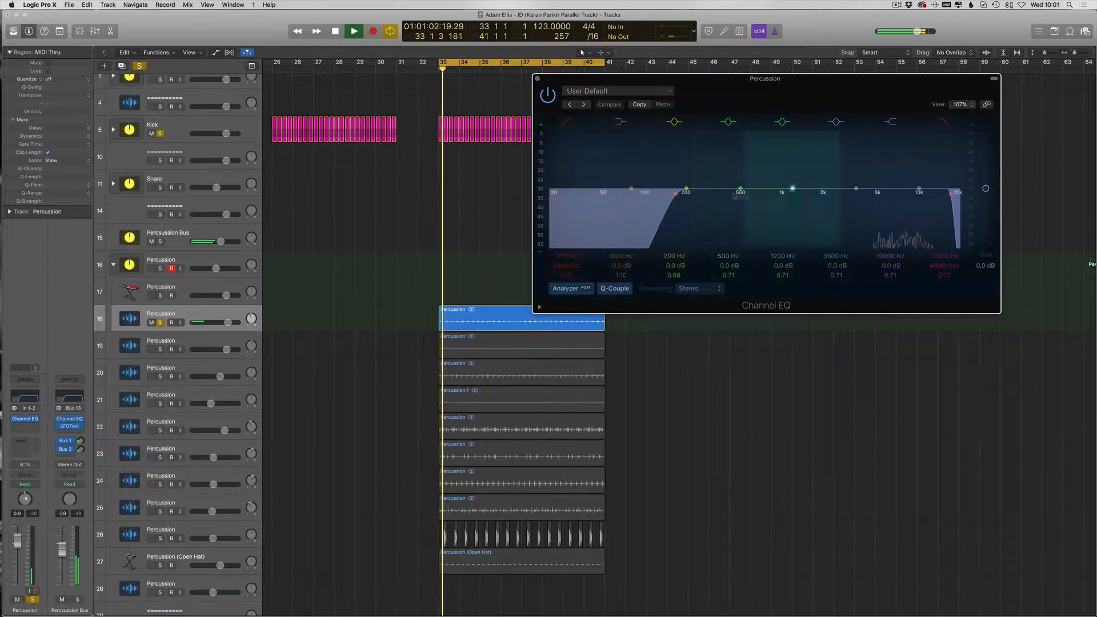
drag(673, 215, 774, 213)
mouse_move(804, 212)
mouse_down()
mouse_move(844, 210)
mouse_move(803, 211)
mouse_up()
key(space)
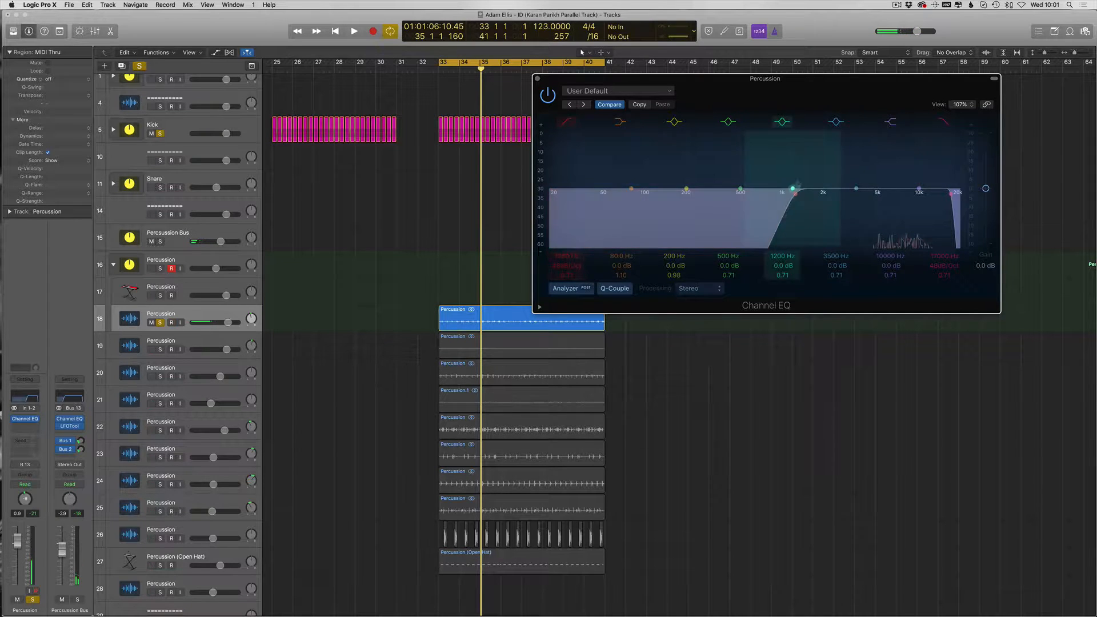
drag(573, 79, 205, 209)
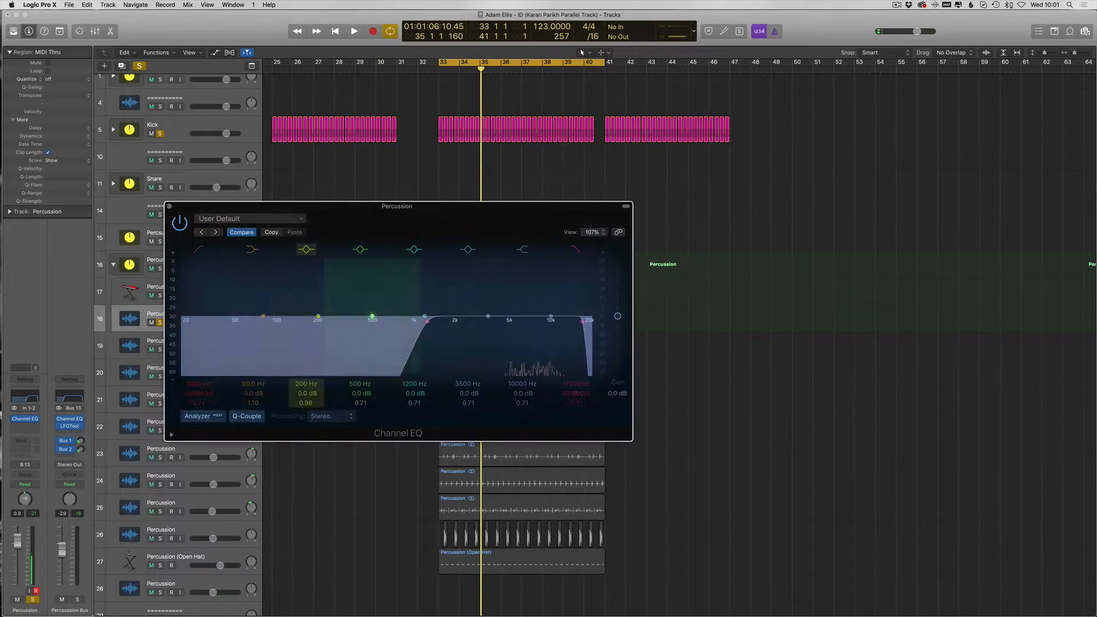
Step: Settle the low cut of Percussion track 18's Channel EQ at 1280 Hz and close its window
mouse_move(417, 352)
mouse_down()
mouse_move(480, 350)
mouse_move(418, 349)
mouse_up()
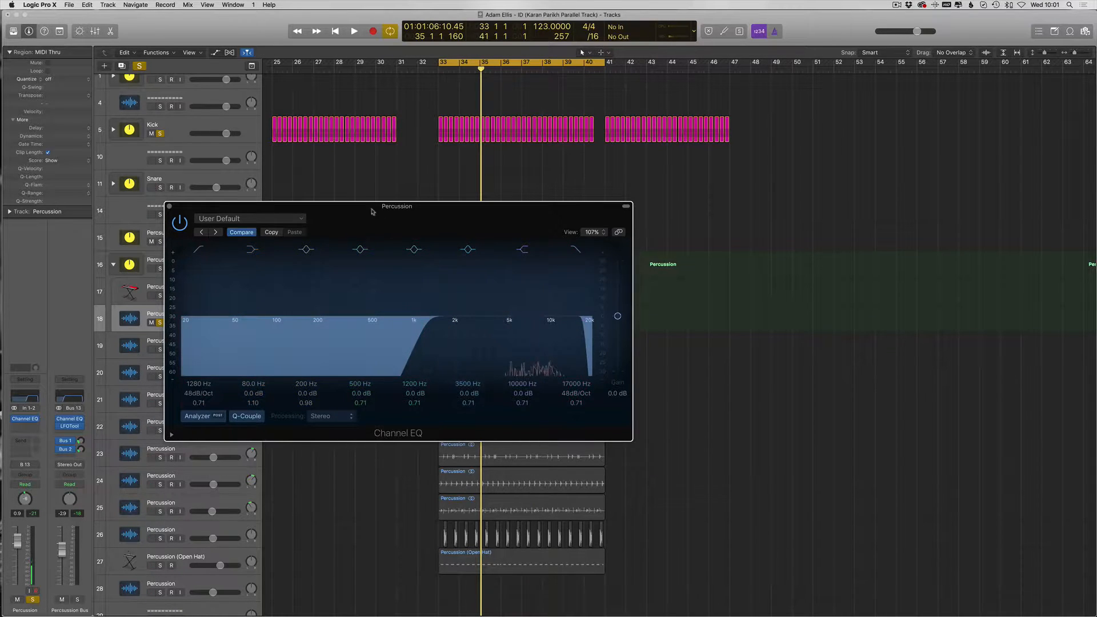
drag(400, 206, 549, 176)
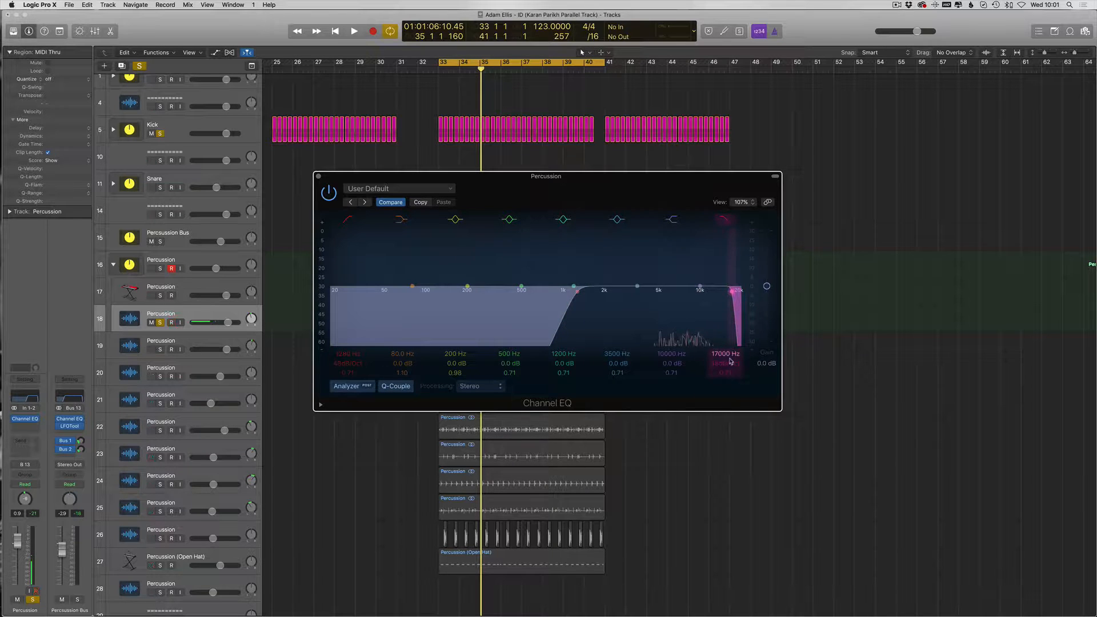
drag(440, 177, 428, 260)
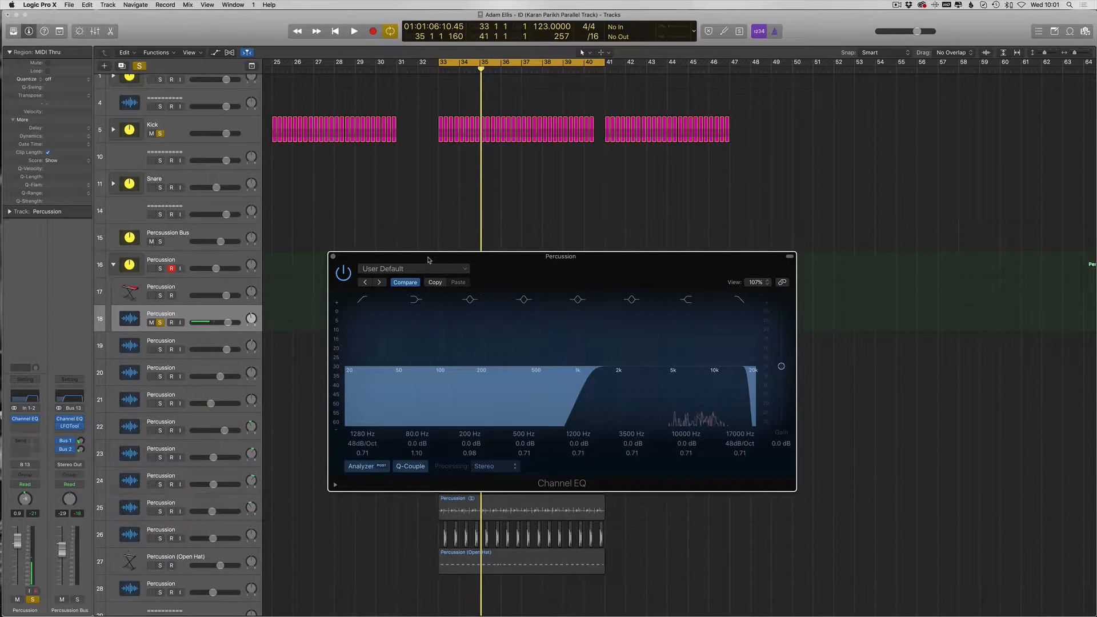
click(334, 256)
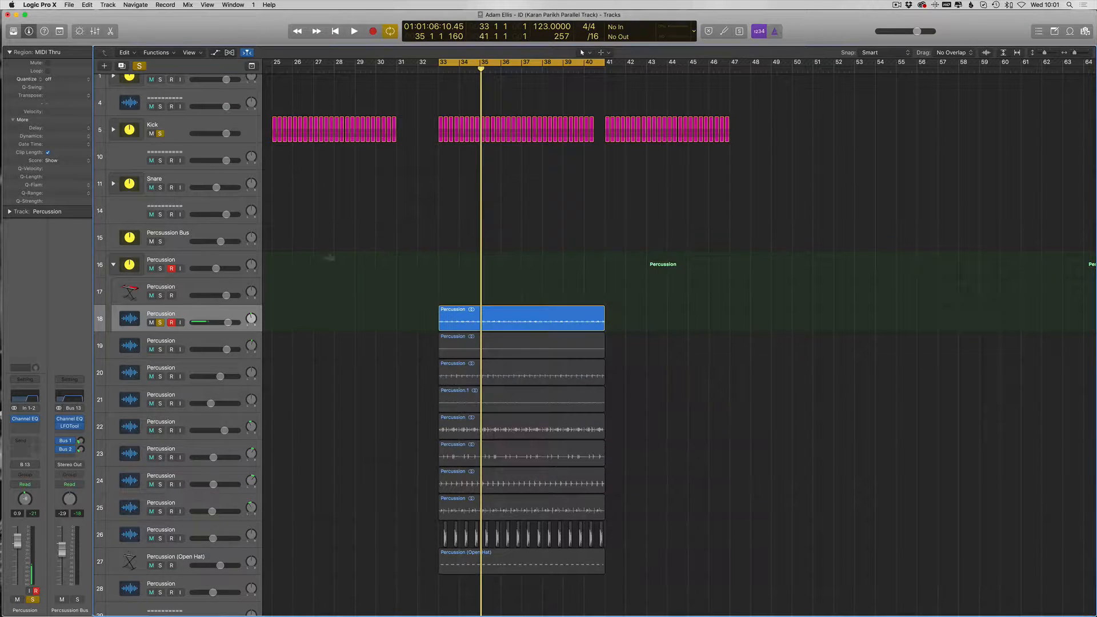
Step: Move the percussion solo from track 18 to Percussion track 19 and play the loop from bar 33
click(157, 341)
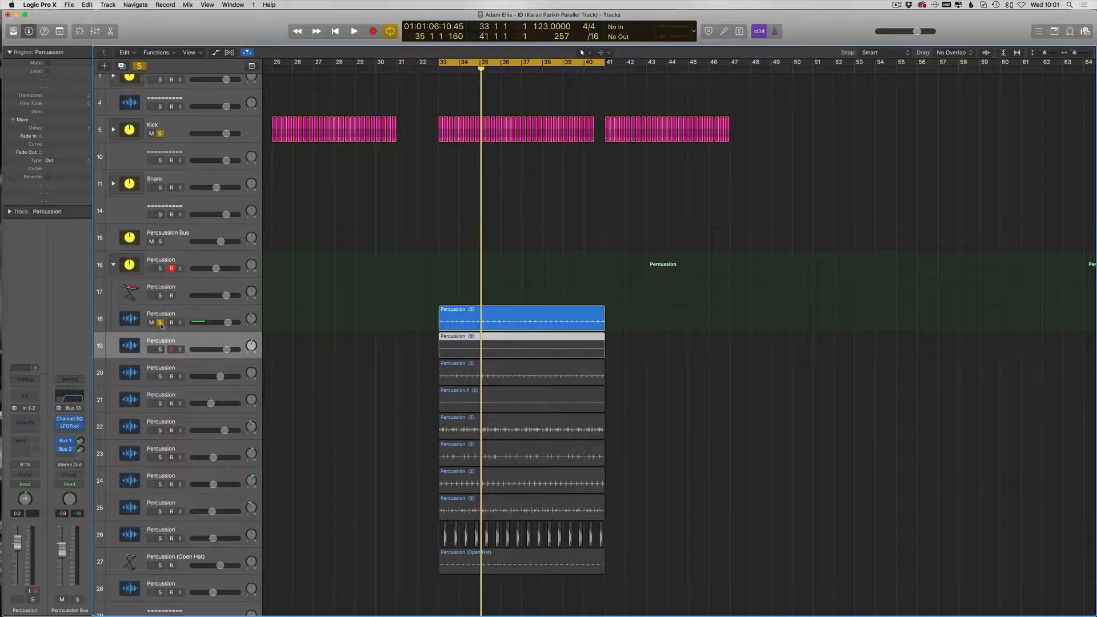
click(160, 349)
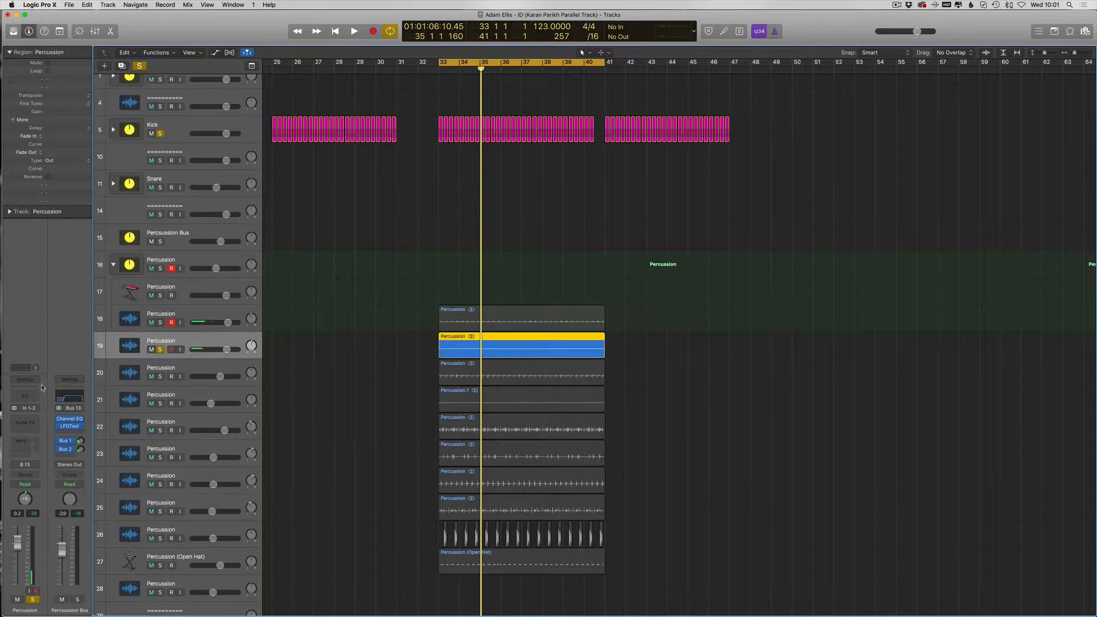
click(408, 282)
key(super+Down)
key(space)
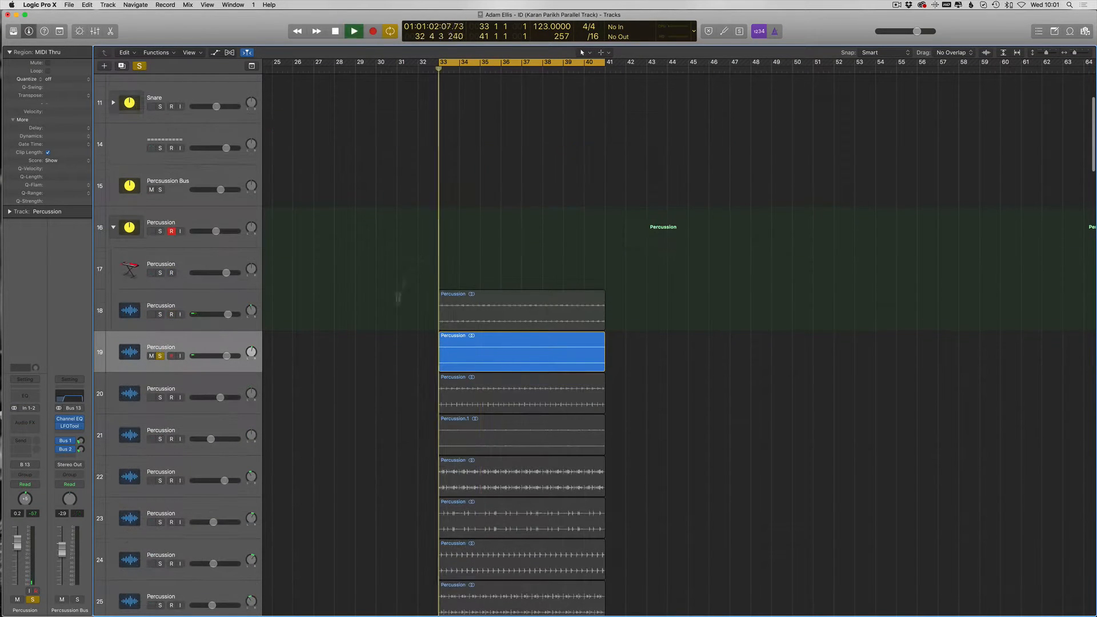
Step: Insert a Channel EQ on Percussion track 19, raise its low-cut frequency to 1020 Hz, and close the window
click(25, 395)
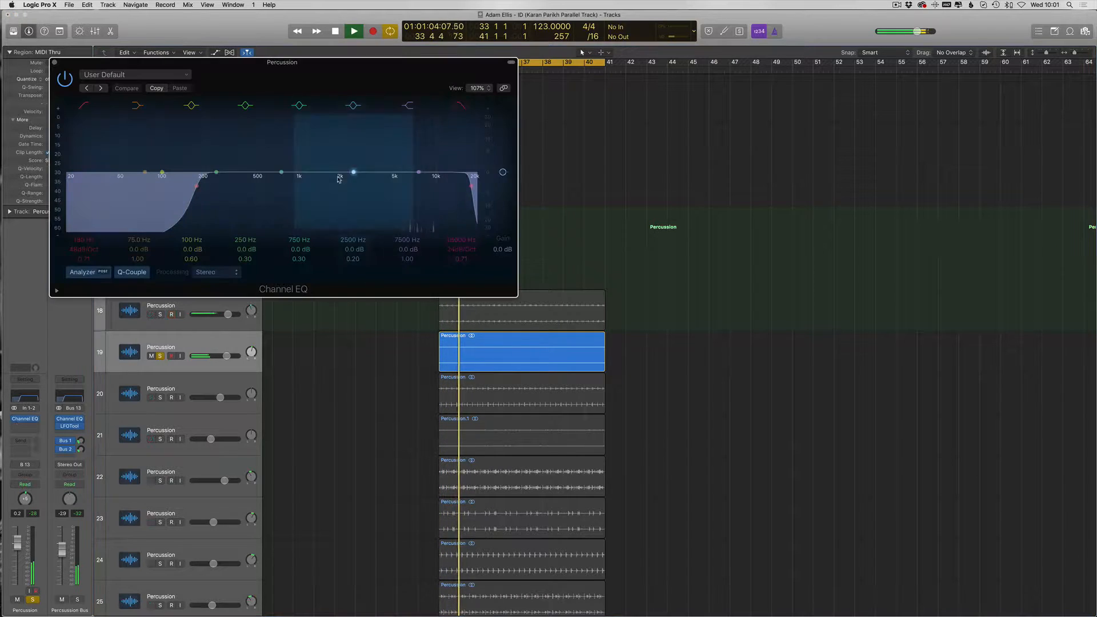
drag(207, 193, 330, 192)
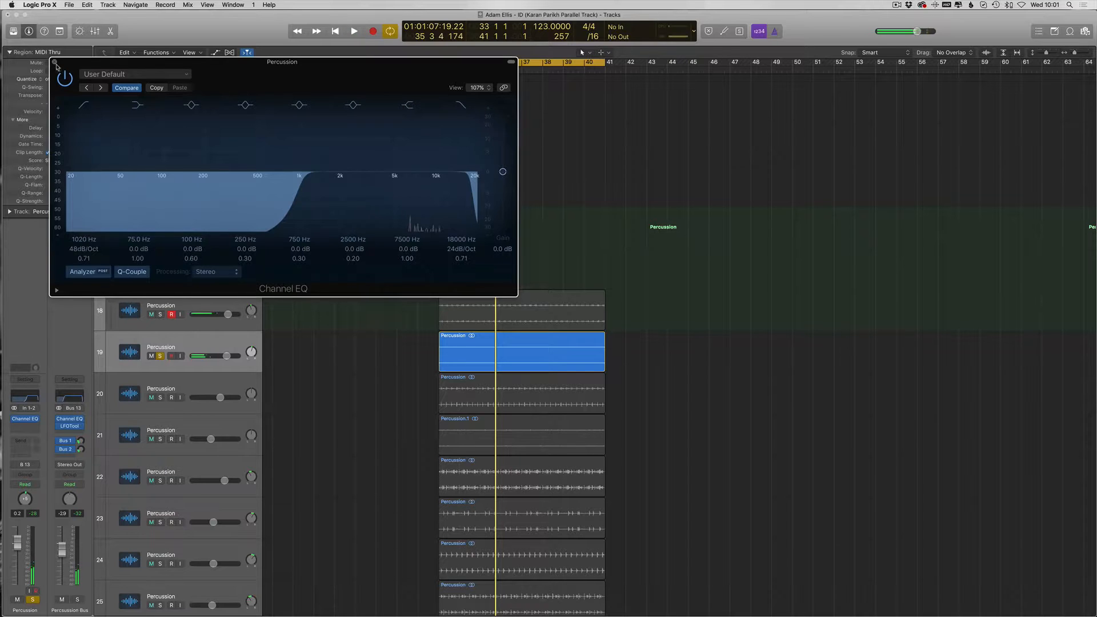
click(54, 61)
Step: Move the solo from track 19 to Percussion track 20 and play a short stretch of its loop
scroll(151, 370, down, 2)
click(158, 356)
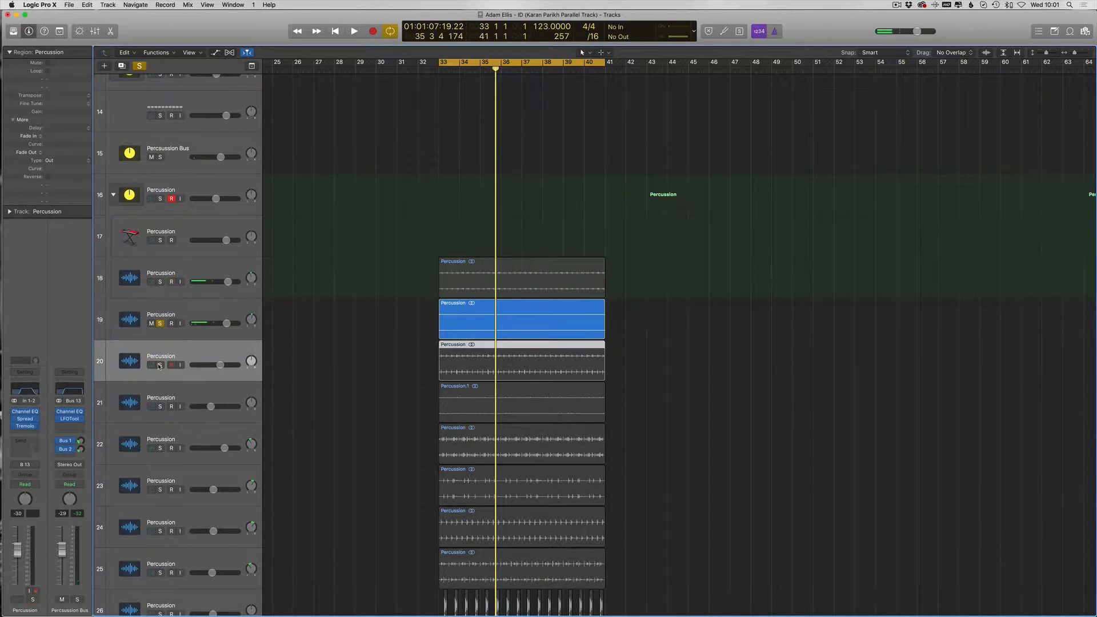
click(160, 365)
drag(161, 326, 162, 345)
key(space)
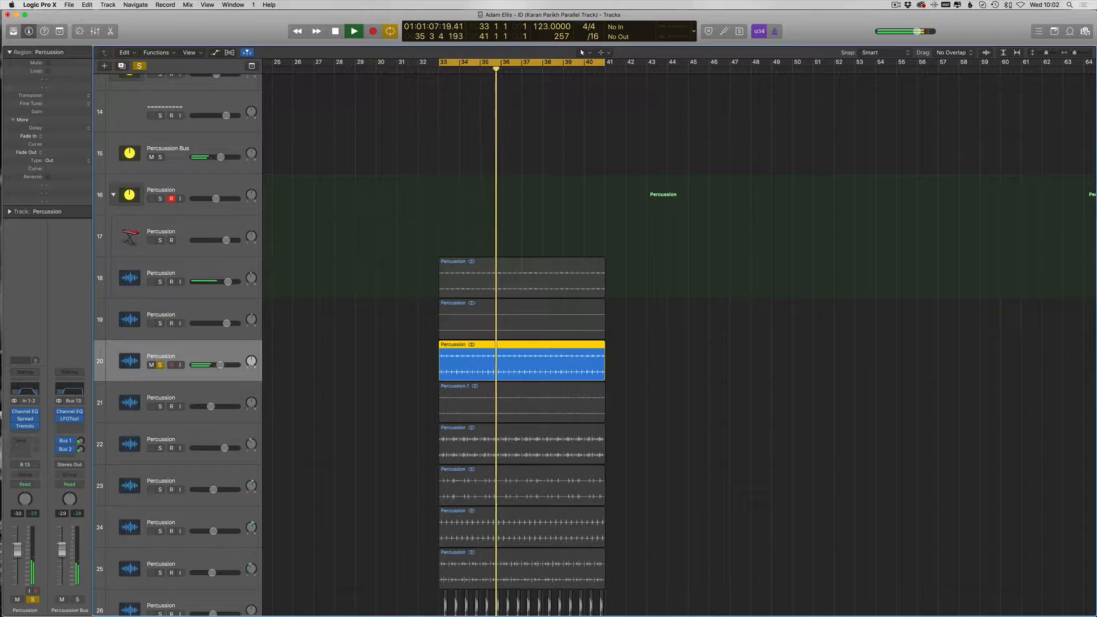
key(space)
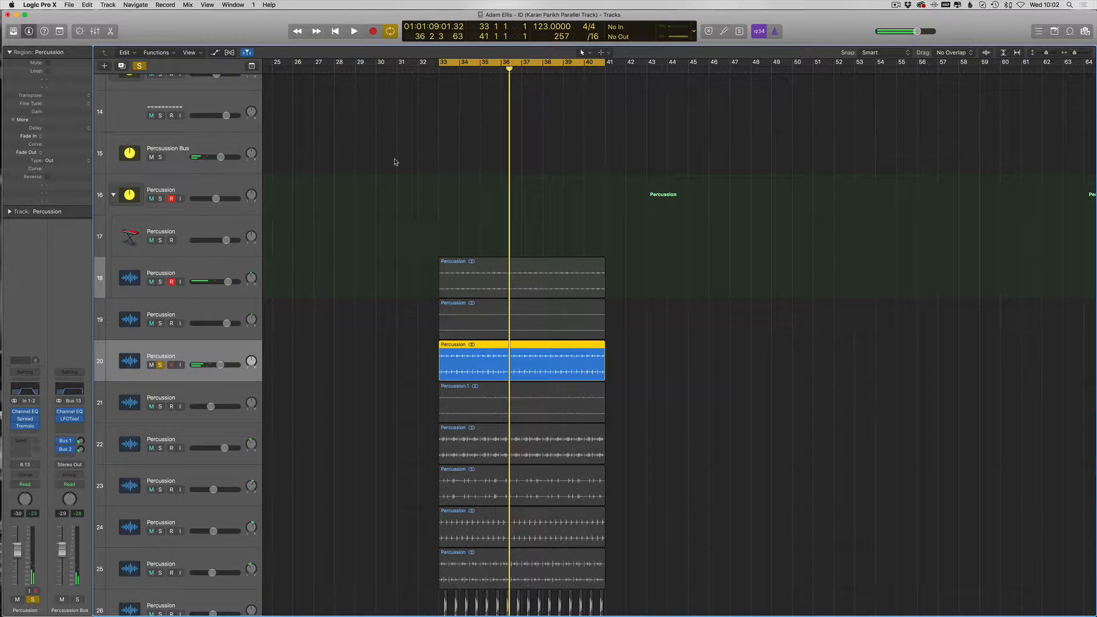
Step: Open the Channel EQ of Percussion track 20 and lower its 2500 Hz band to -0.5 dB
click(24, 392)
drag(210, 46, 450, 131)
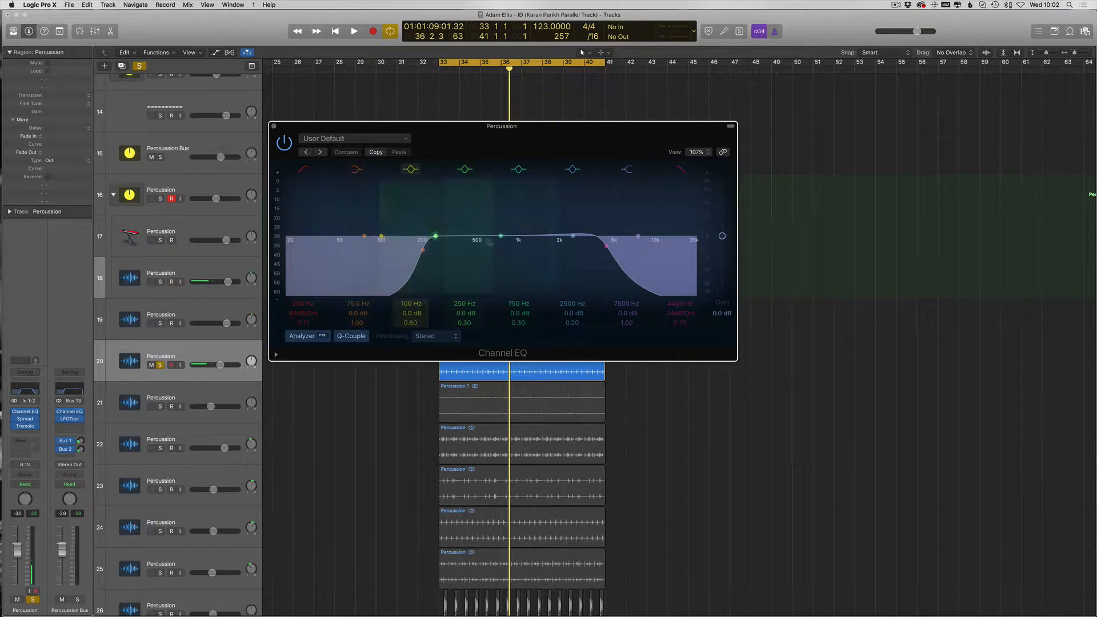
drag(573, 236, 569, 243)
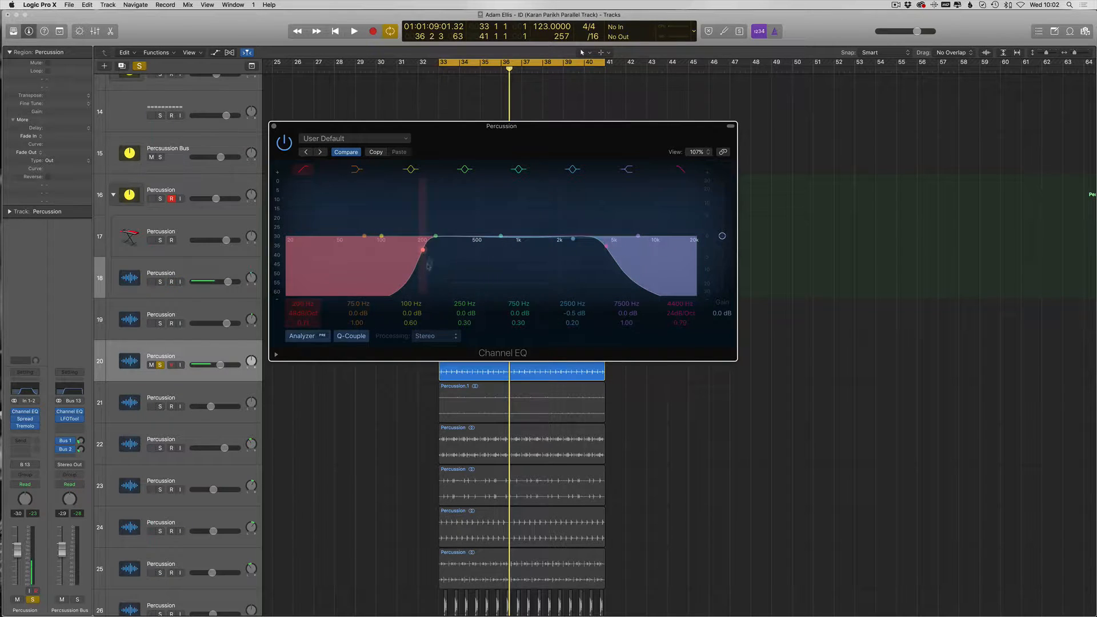
drag(350, 131, 366, 79)
Step: Play the track 20 percussion loop while adjusting the Channel EQ low cut to 205 Hz, and stop playback
key(space)
key(space)
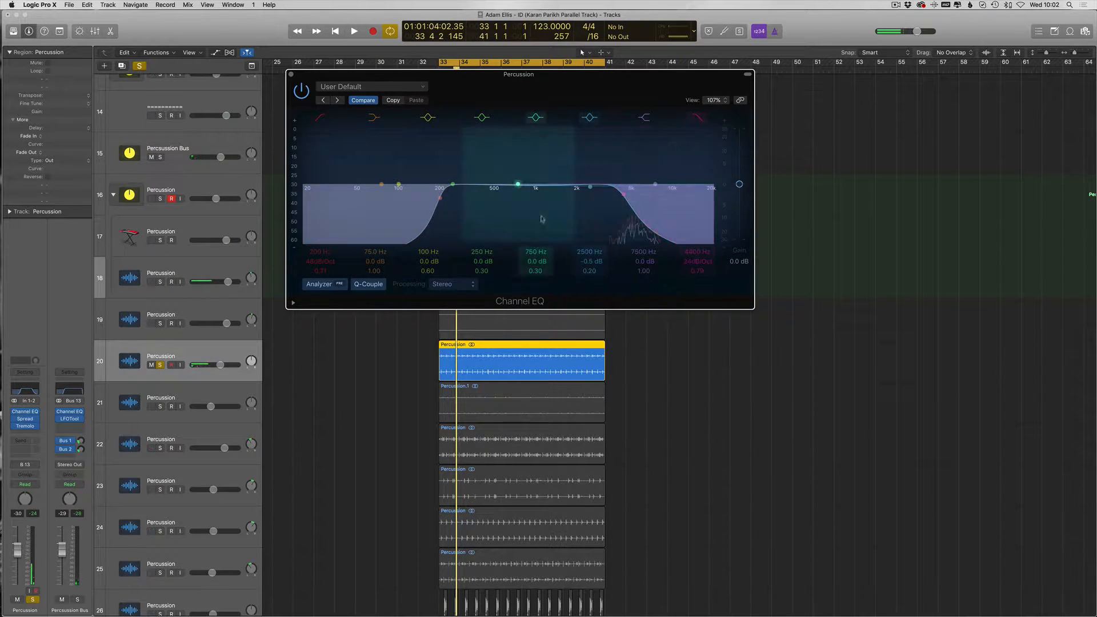
key(space)
mouse_move(437, 212)
mouse_down()
mouse_move(561, 213)
mouse_move(441, 213)
mouse_up()
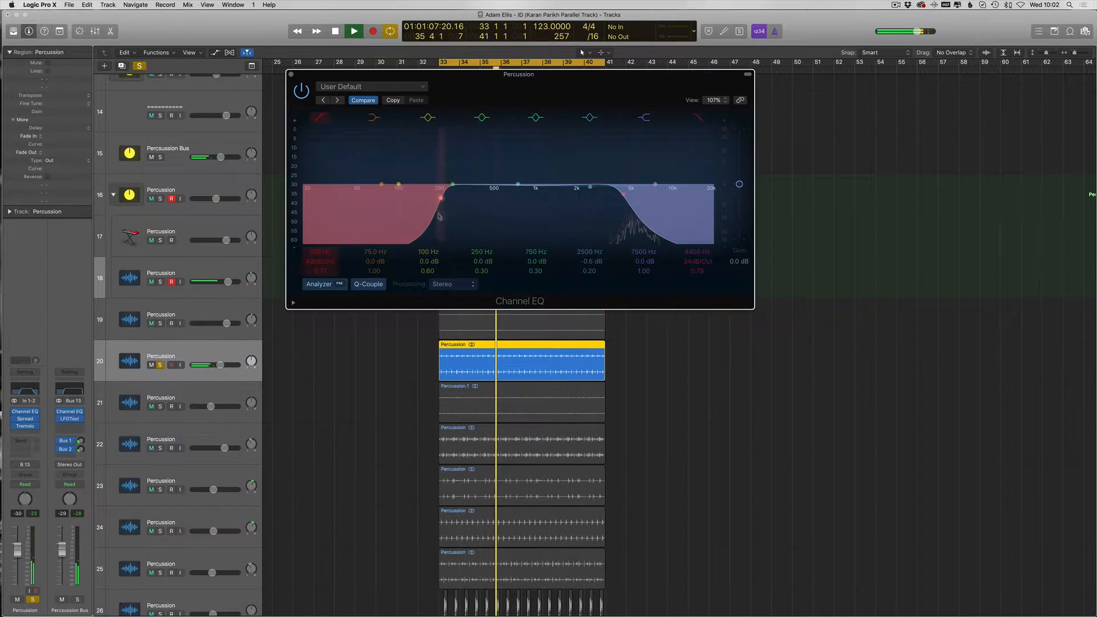
key(space)
Step: Try a 0.5 dB boost at 760 Hz in track 20's Channel EQ, undo it, and close the window
drag(516, 207, 516, 206)
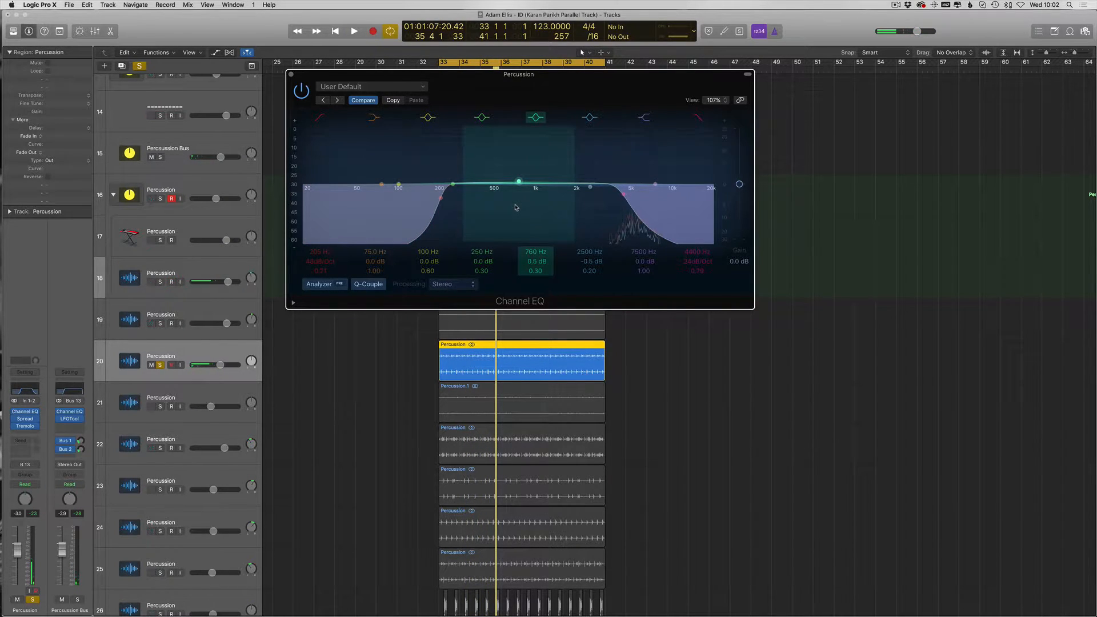
key(super+z)
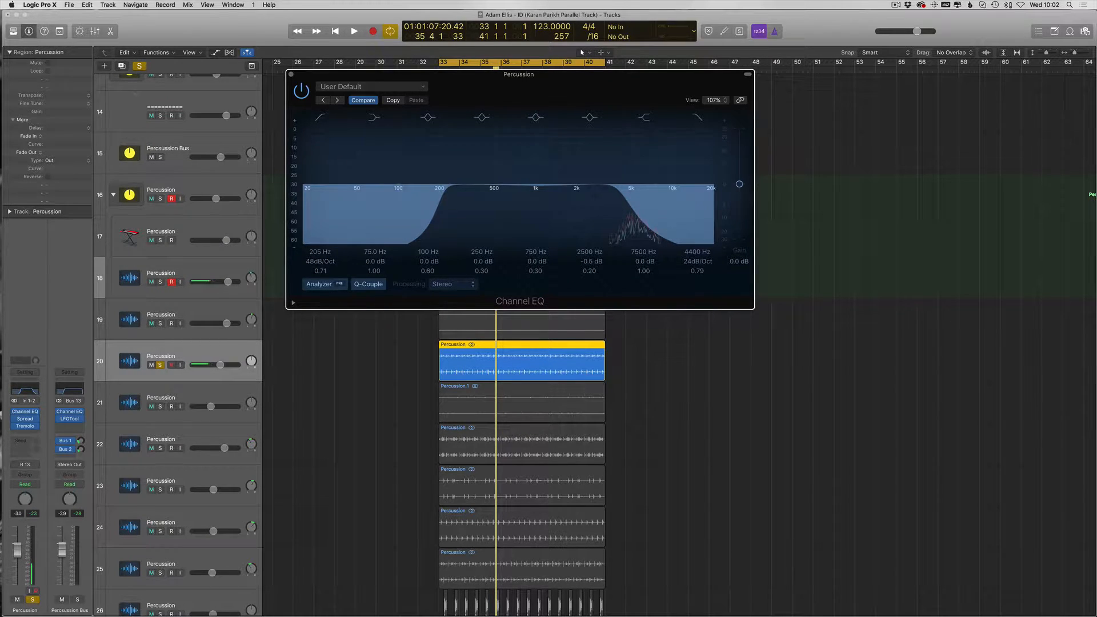
drag(344, 79, 361, 95)
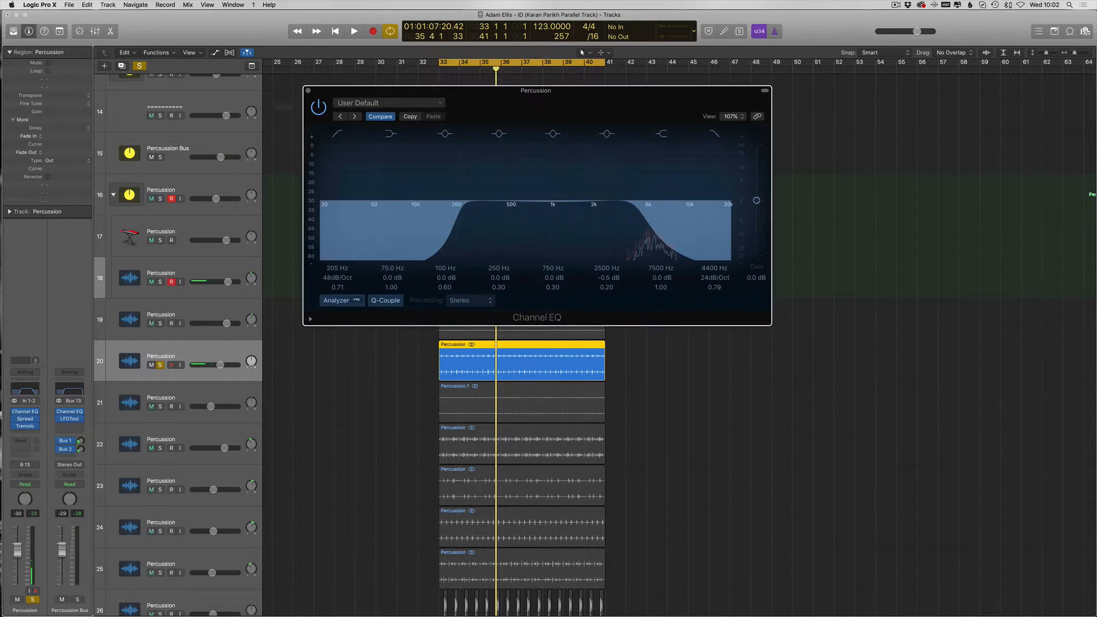
click(310, 91)
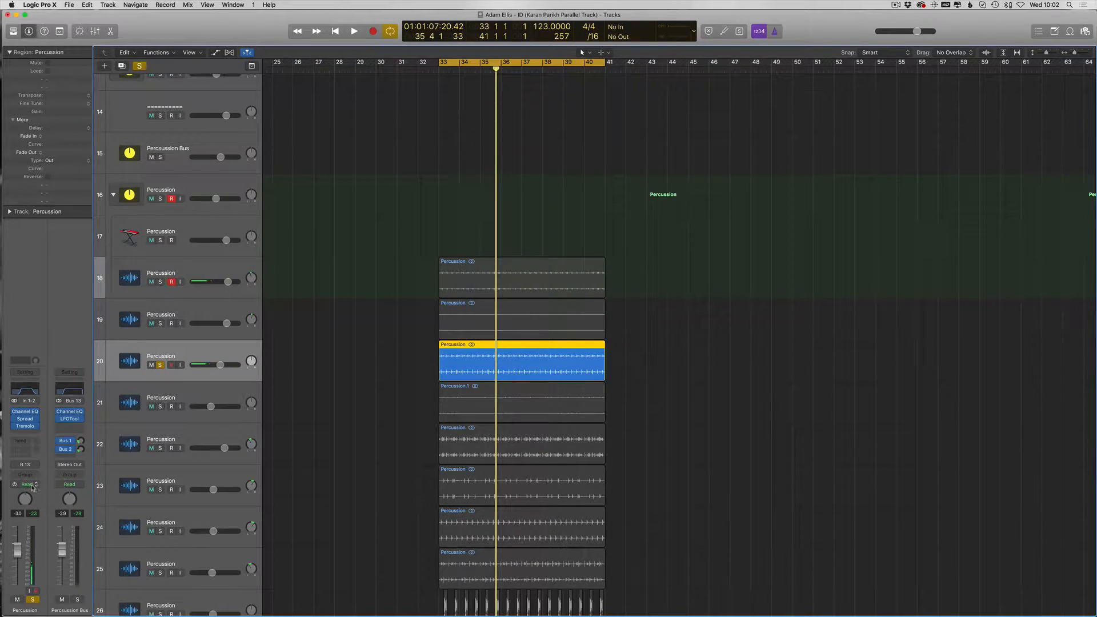
Step: Examine the Tremolo and Stereo Spread plug-ins of Percussion track 20 side by side while the loop plays, and close both
click(25, 425)
drag(97, 69, 742, 116)
click(26, 419)
drag(179, 53, 854, 291)
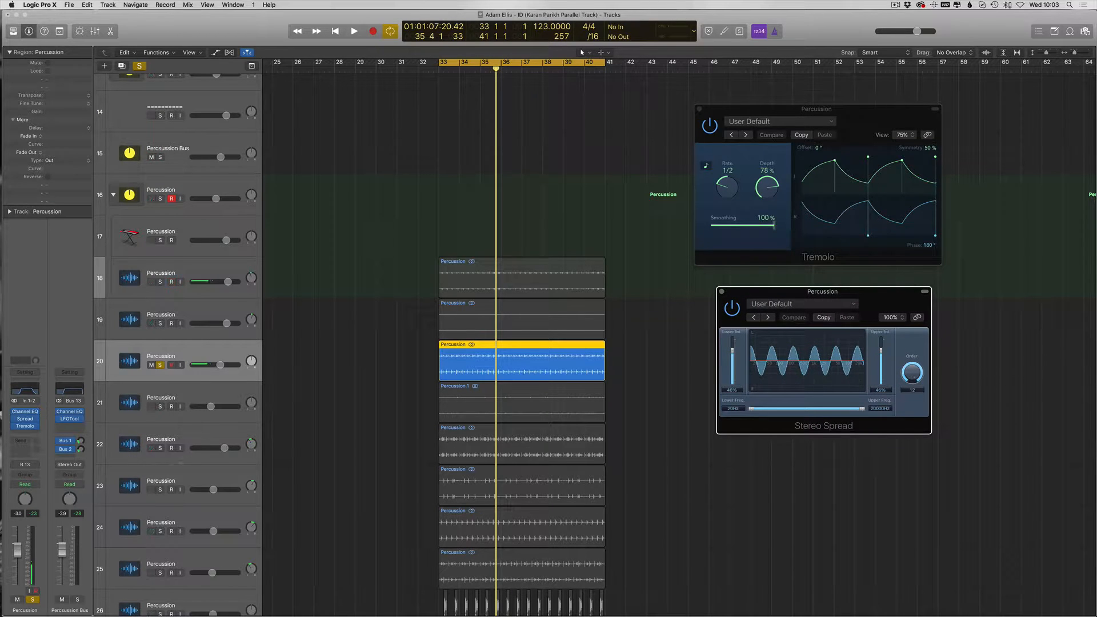
key(space)
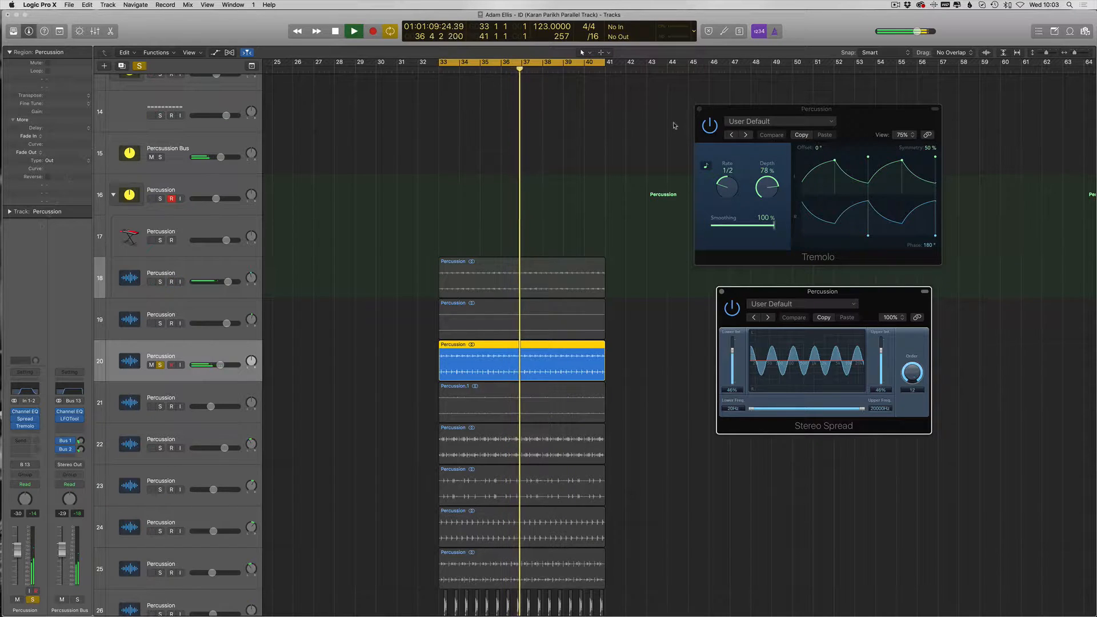
click(699, 109)
click(721, 291)
key(space)
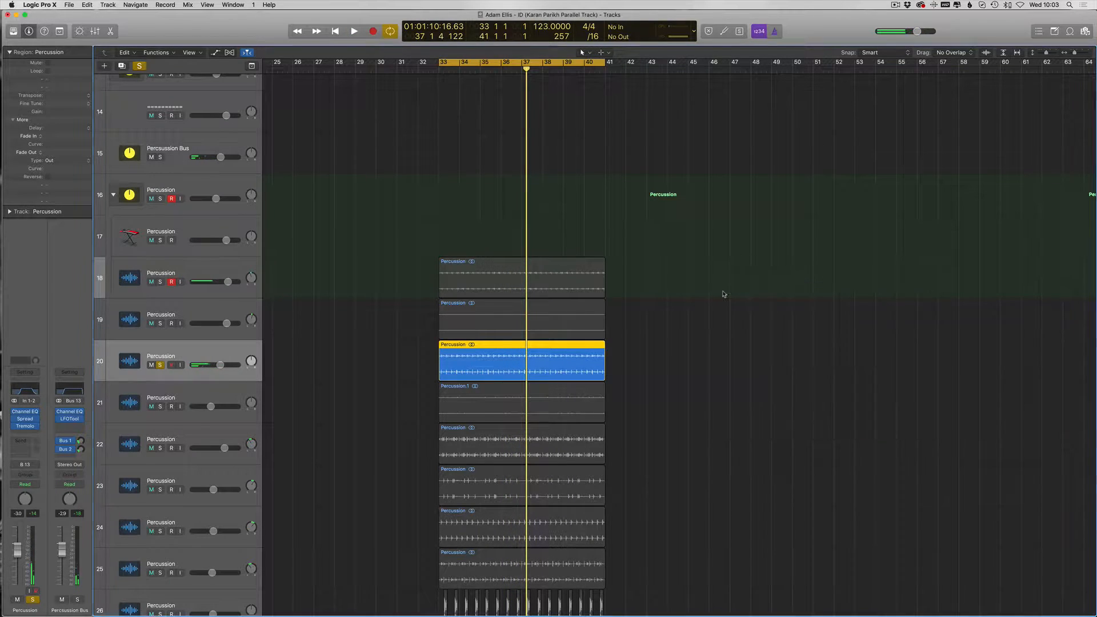
Step: Clear the region selection and return the playhead to the loop start at bar 33
scroll(722, 295, up, 2)
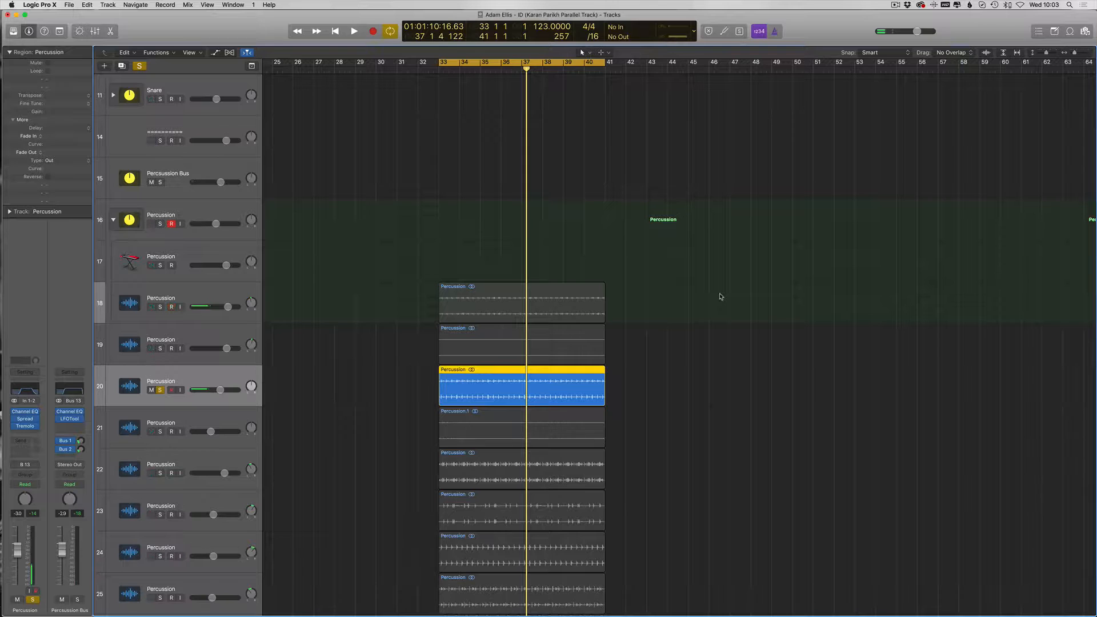
click(689, 341)
key(Return)
scroll(636, 394, up, 3)
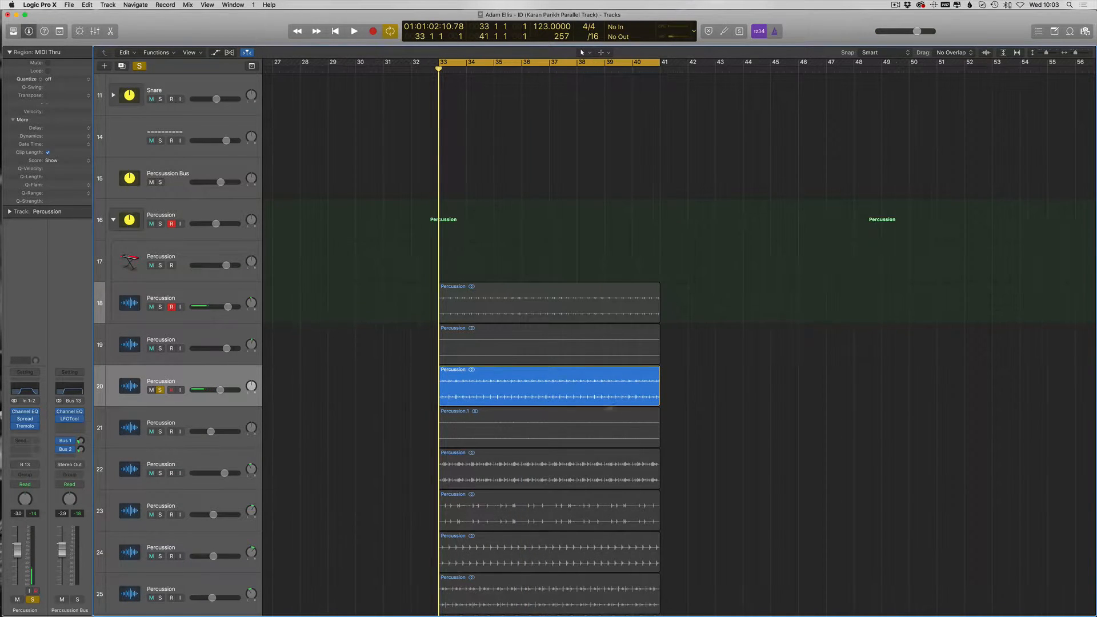
scroll(636, 394, down, 5)
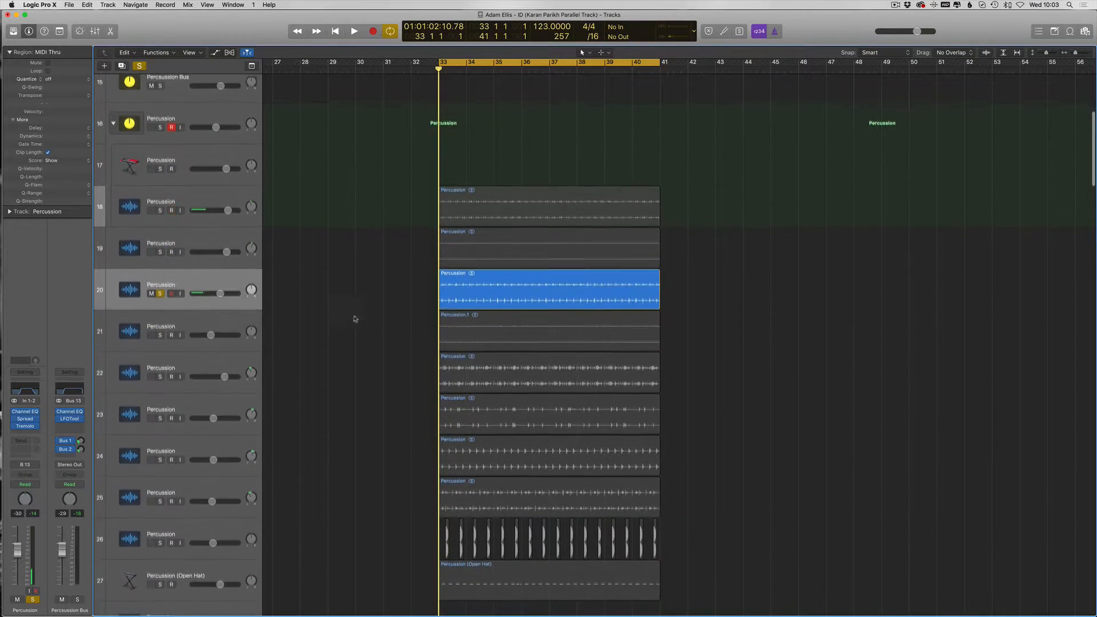
Step: Revert track 20's Channel EQ to its saved settings, with a 200 Hz low cut and 0.0 dB at 2500 Hz, and close it
click(24, 389)
drag(542, 200, 541, 168)
drag(471, 200, 473, 233)
click(381, 117)
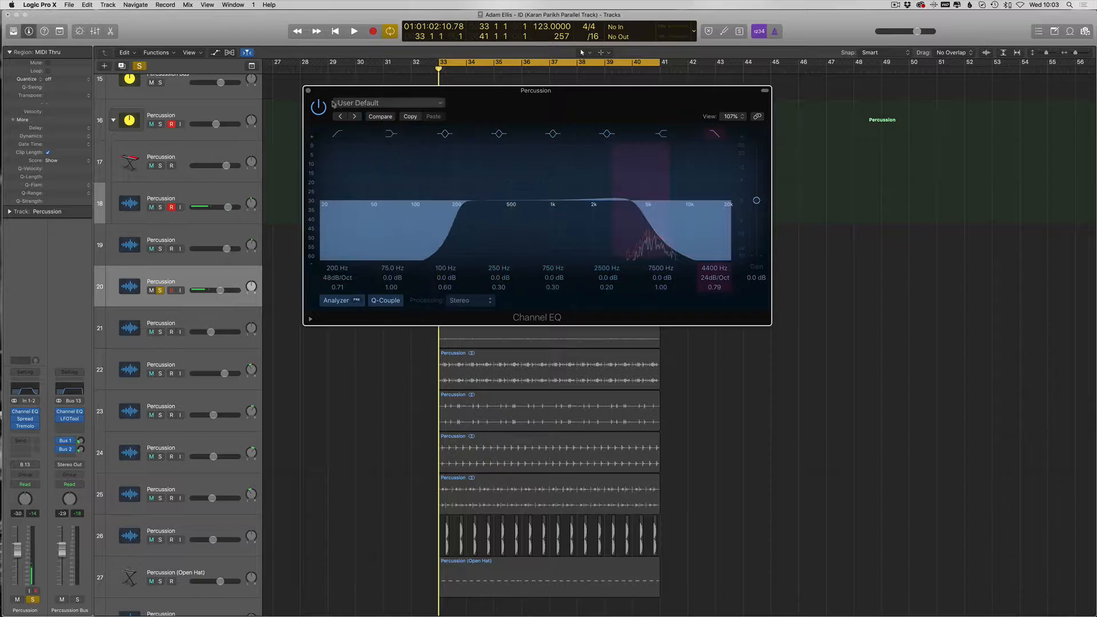
click(309, 92)
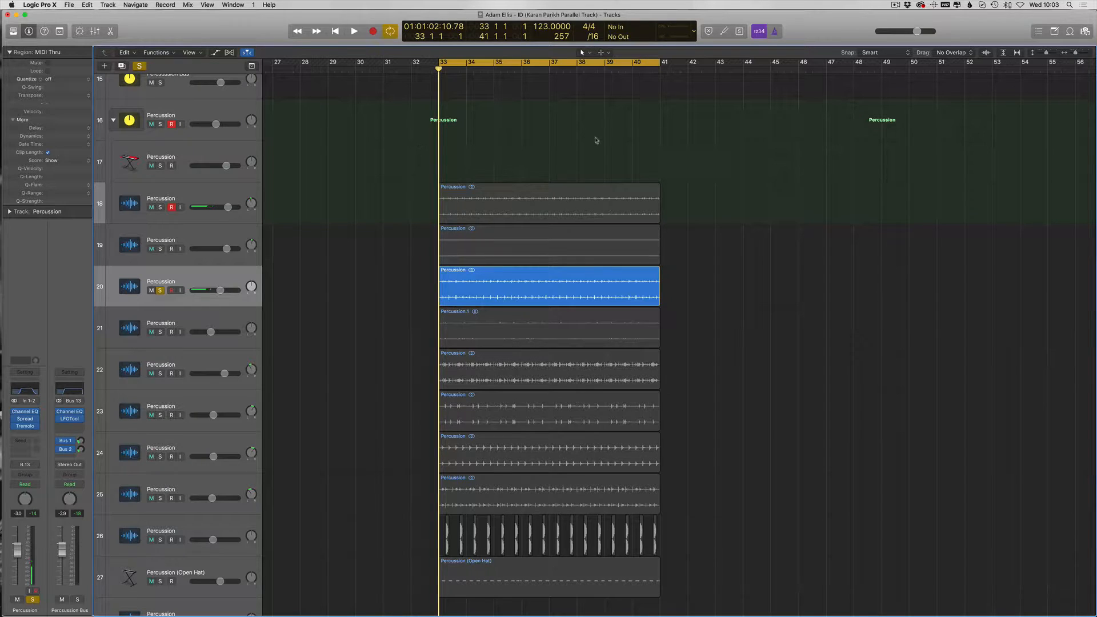
Step: Turn off the solo on Percussion track 20 and deselect its region
scroll(596, 138, up, 2)
drag(775, 196, 514, 243)
click(559, 279)
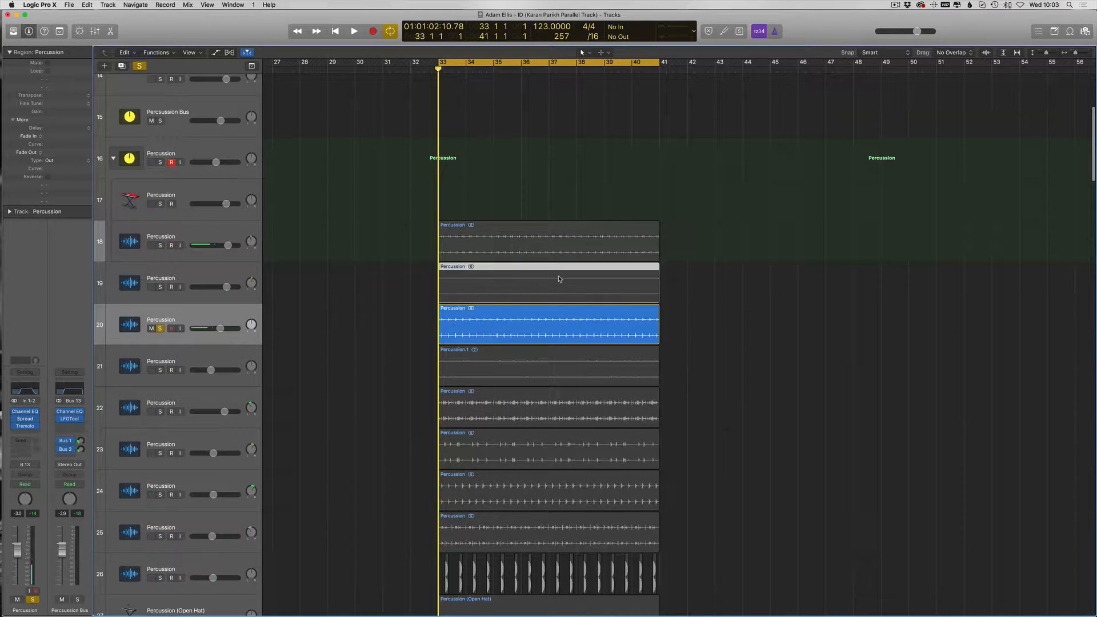
scroll(559, 279, up, 1)
click(515, 338)
click(160, 347)
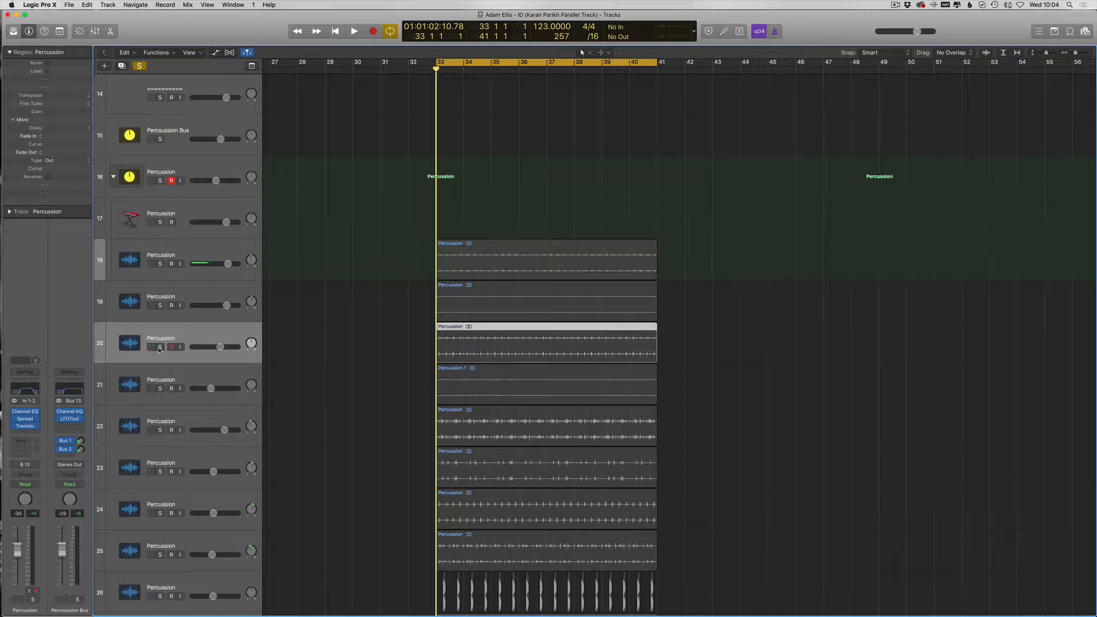
click(460, 236)
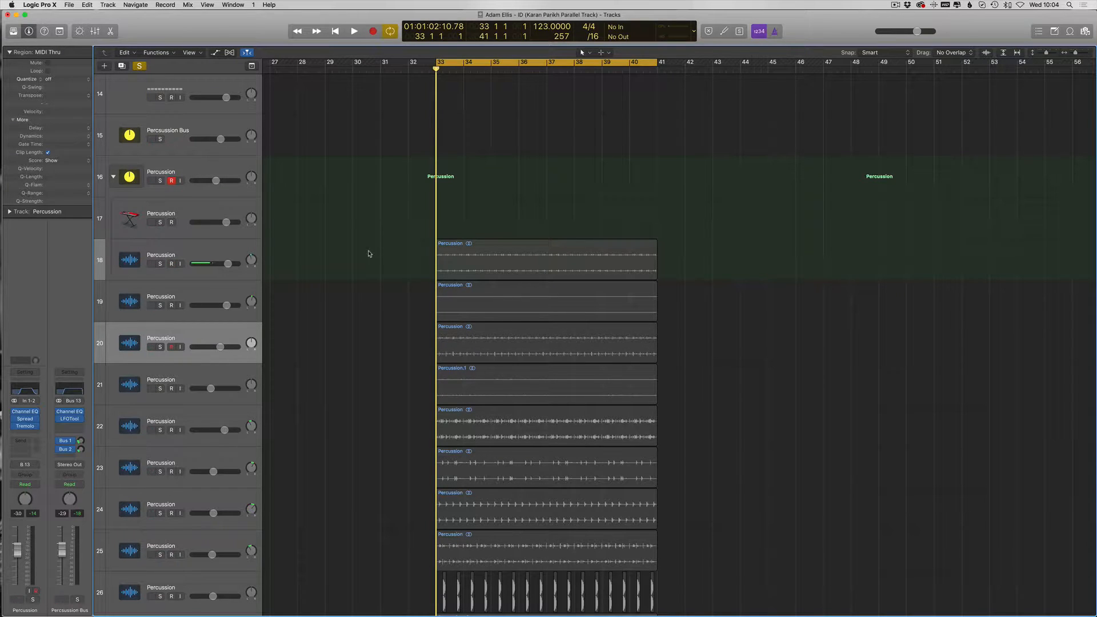
Step: Solo Percussion track 21 and play its loop from bar 33
click(160, 387)
key(space)
click(160, 389)
Step: Show the track automation, inspect Percussion track 21's automation lane along the timeline, and hide the automation again
key(a)
scroll(706, 401, left, 2)
scroll(705, 402, down, 10)
drag(417, 386, 232, 387)
scroll(338, 405, up, 10)
scroll(338, 405, left, 1)
key(a)
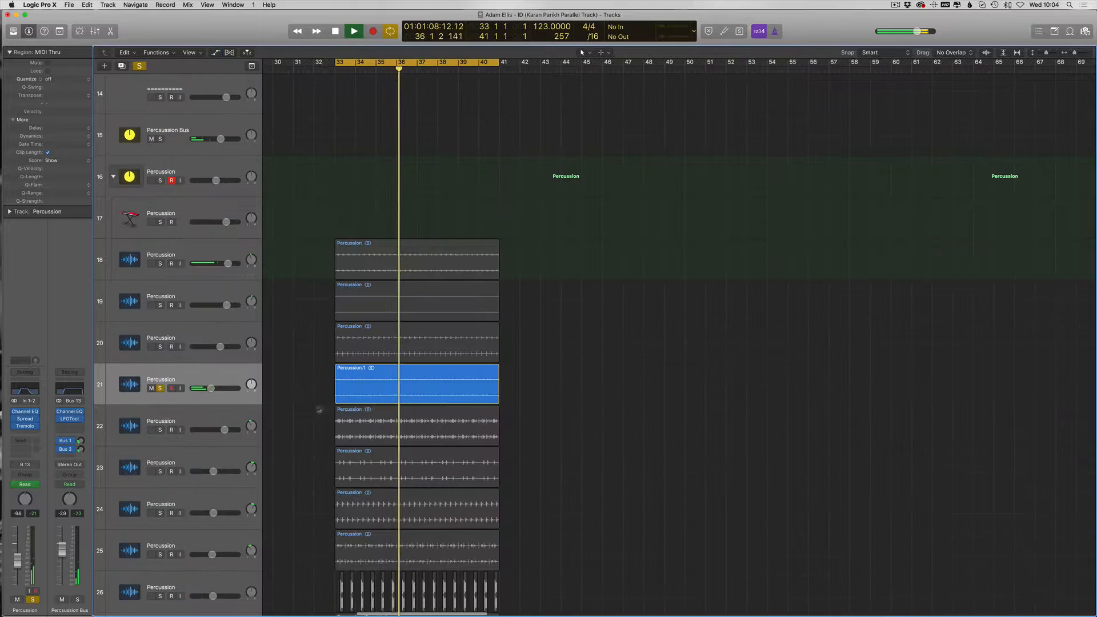
Step: Show the automation again and set Percussion track 21's Channel EQ frequency automation line to 1480 Hz while the loop plays
key(space)
key(space)
key(a)
scroll(334, 386, down, 8)
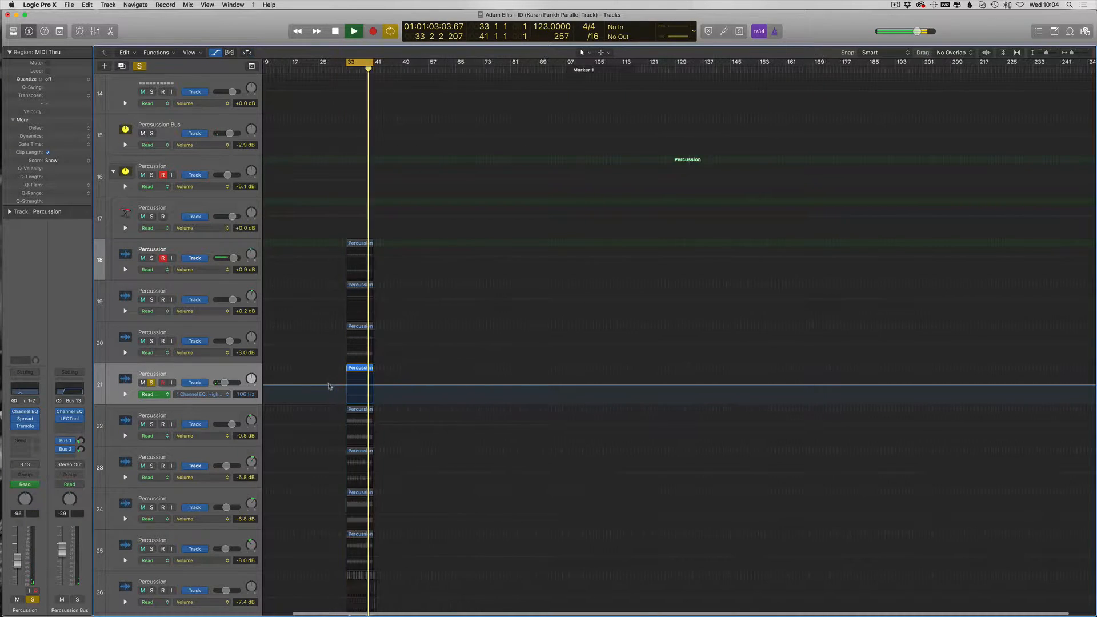
mouse_move(267, 385)
mouse_down()
mouse_move(267, 394)
mouse_move(266, 385)
mouse_up()
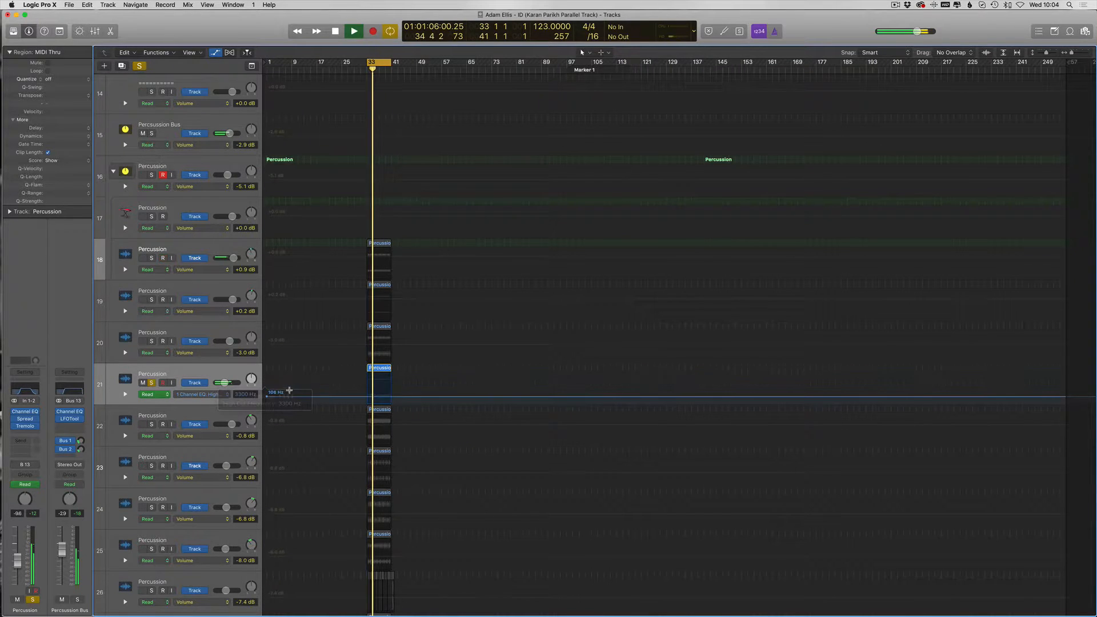
key(space)
key(super+Right)
key(super+Right)
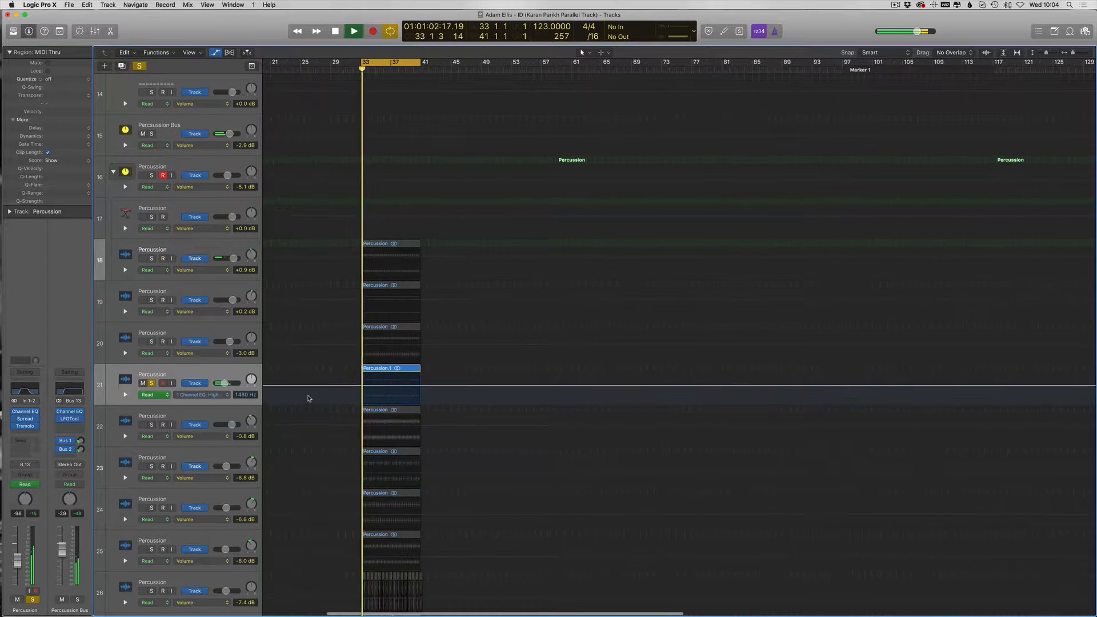
Step: Hide the track automation and add Percussion tracks 20, 19 and 18 to the solo alongside track 21 during playback
key(a)
key(super+Right)
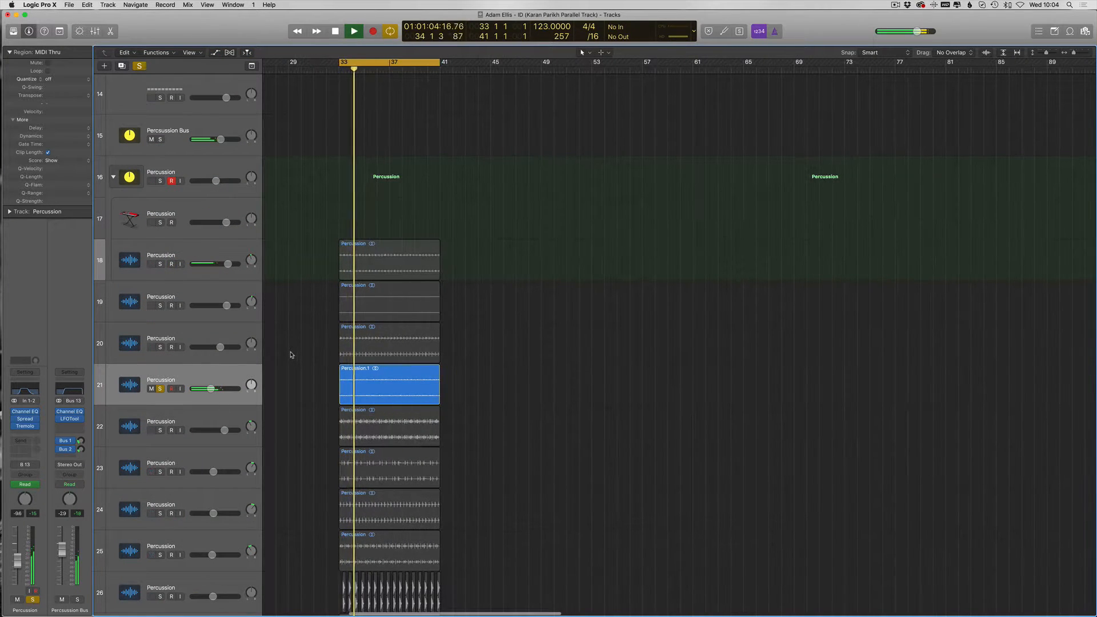
click(160, 346)
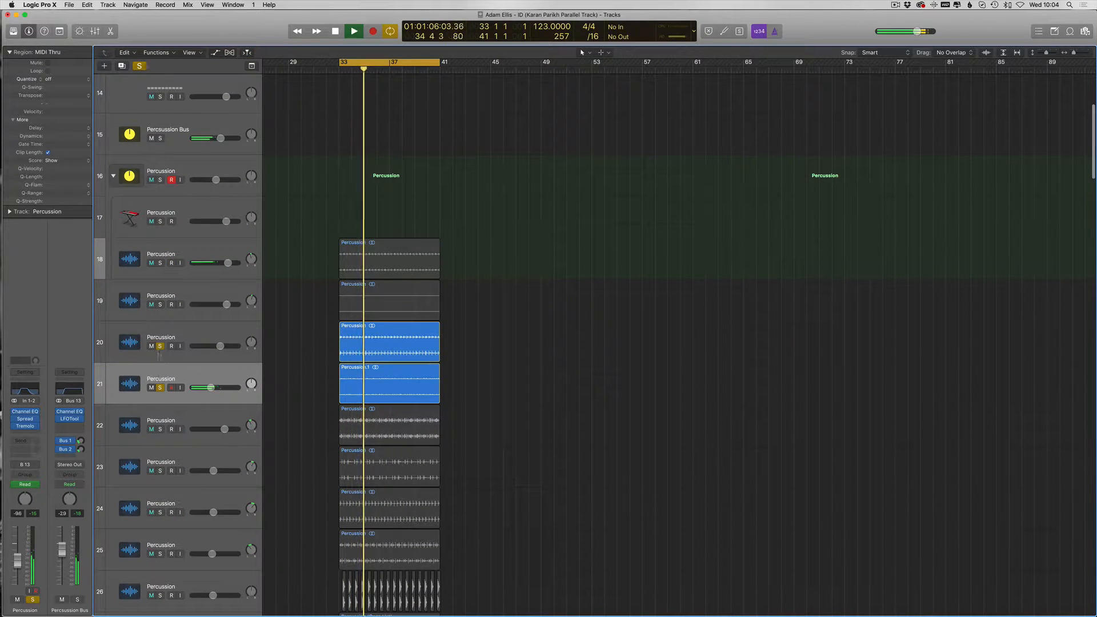
click(160, 305)
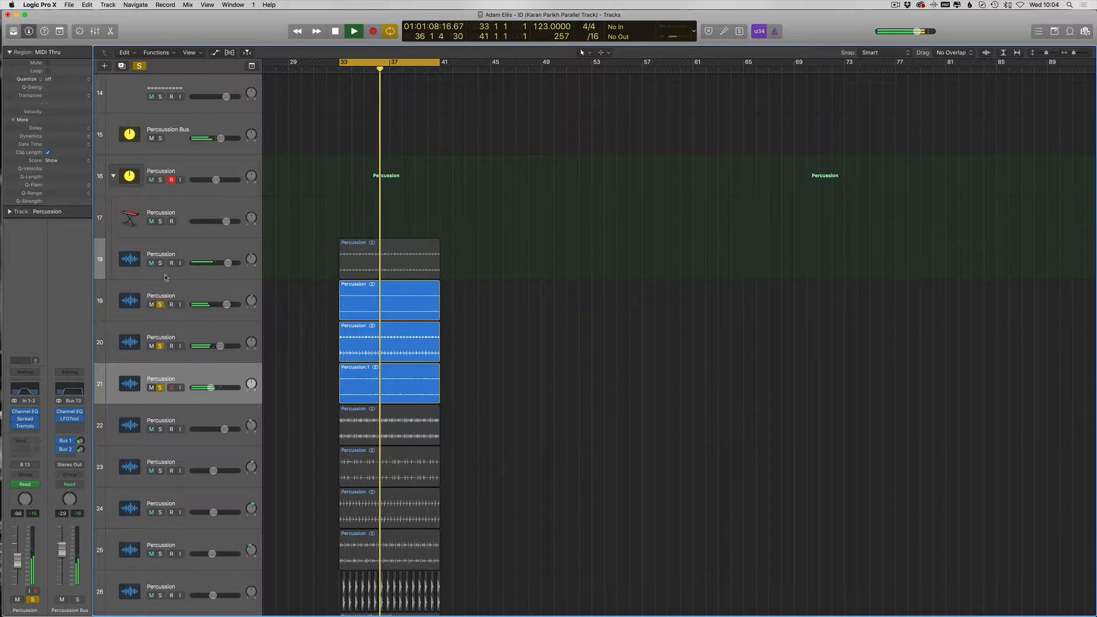
click(160, 263)
Step: Turn off the solo on Percussion tracks 18, 19 and 20, keeping only track 21 soloed
key(super+Right)
scroll(206, 408, left, 2)
drag(160, 263, 176, 359)
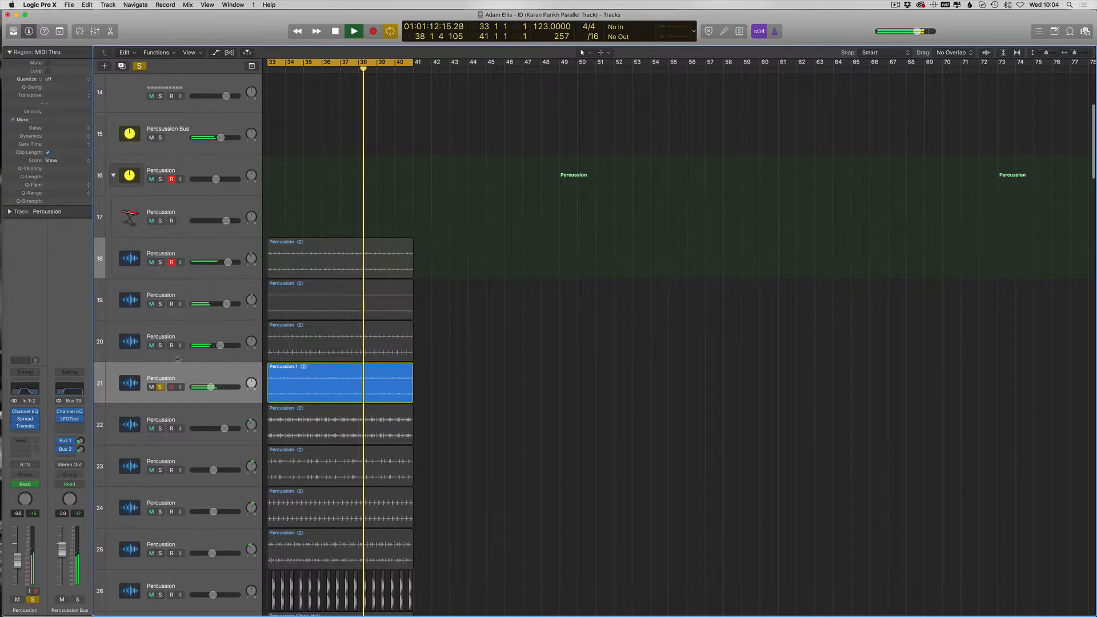
Step: Open the Channel EQ on Percussion track 21, examine its low-cut and high-cut filters, and close it
key(space)
scroll(294, 387, left, 3)
click(25, 412)
key(space)
drag(182, 81, 487, 113)
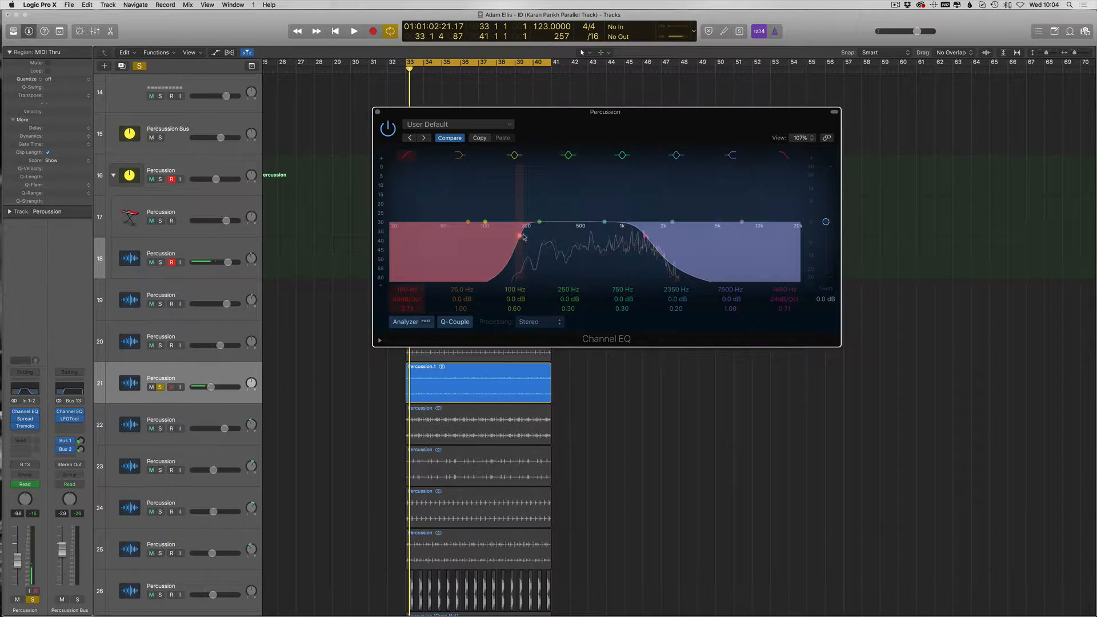
drag(510, 118, 478, 102)
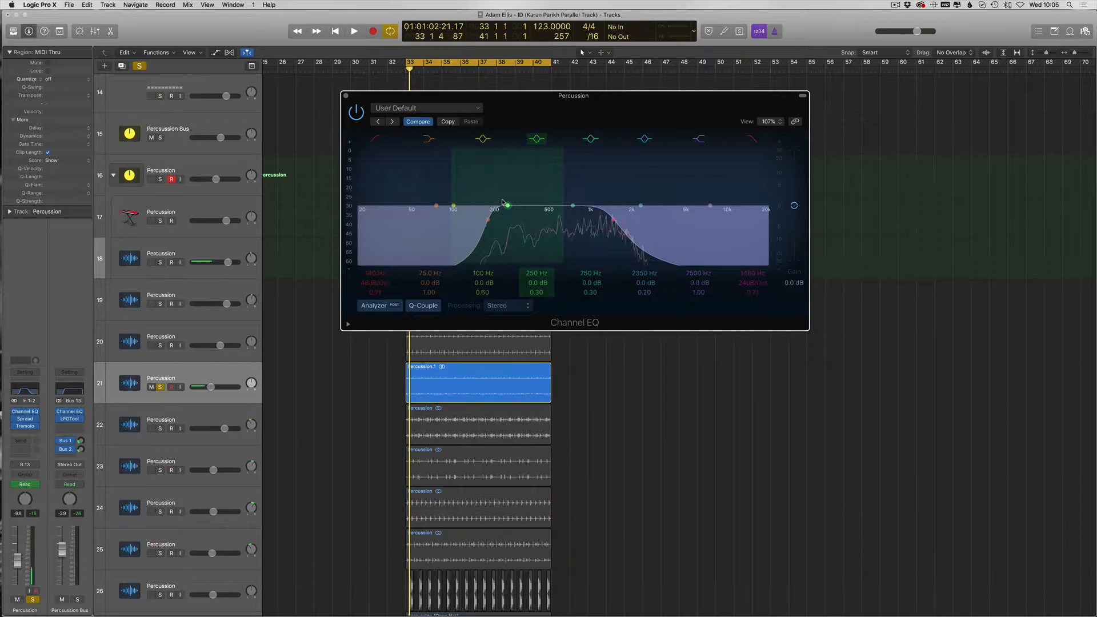
click(346, 95)
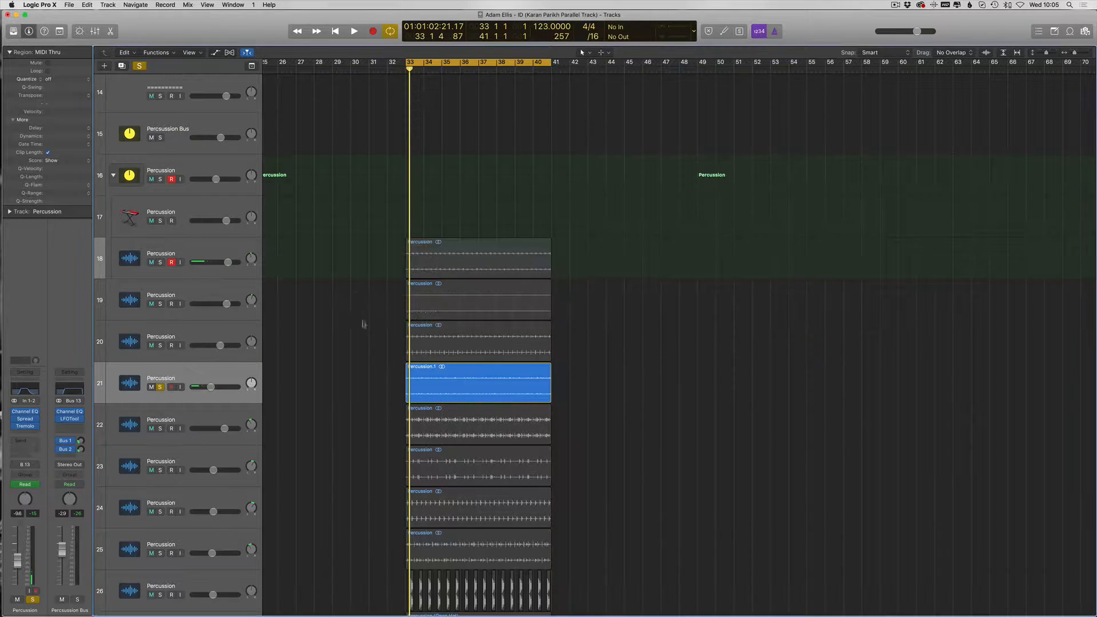
Step: Open the Stereo Spread effect on Percussion track 21, examine its intensity and frequency settings, and close it
scroll(364, 320, down, 3)
mouse_move(26, 427)
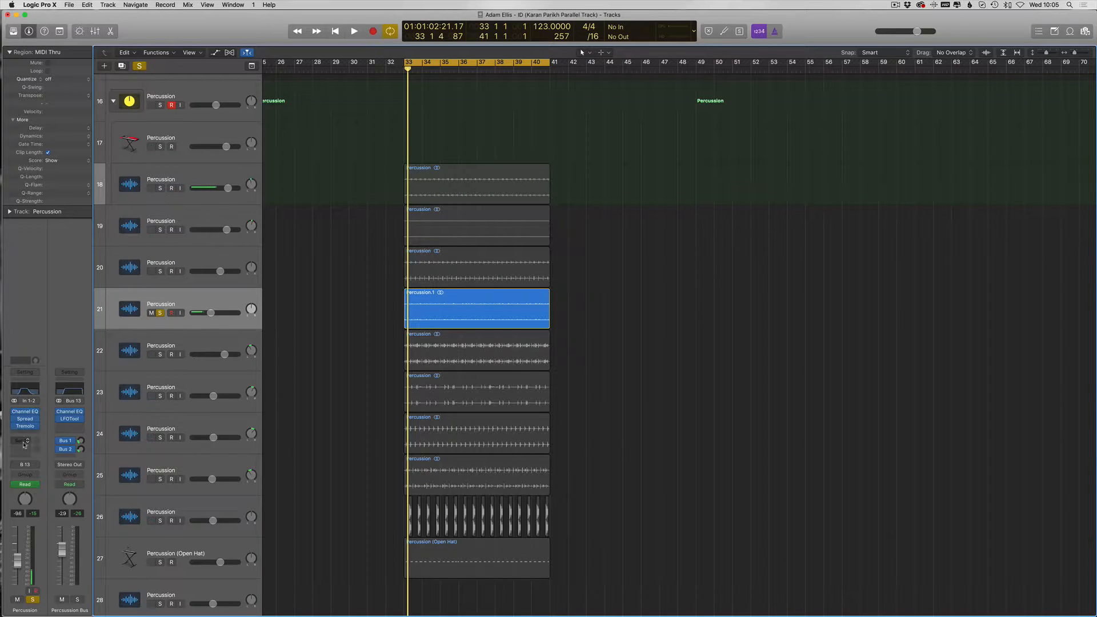
click(26, 419)
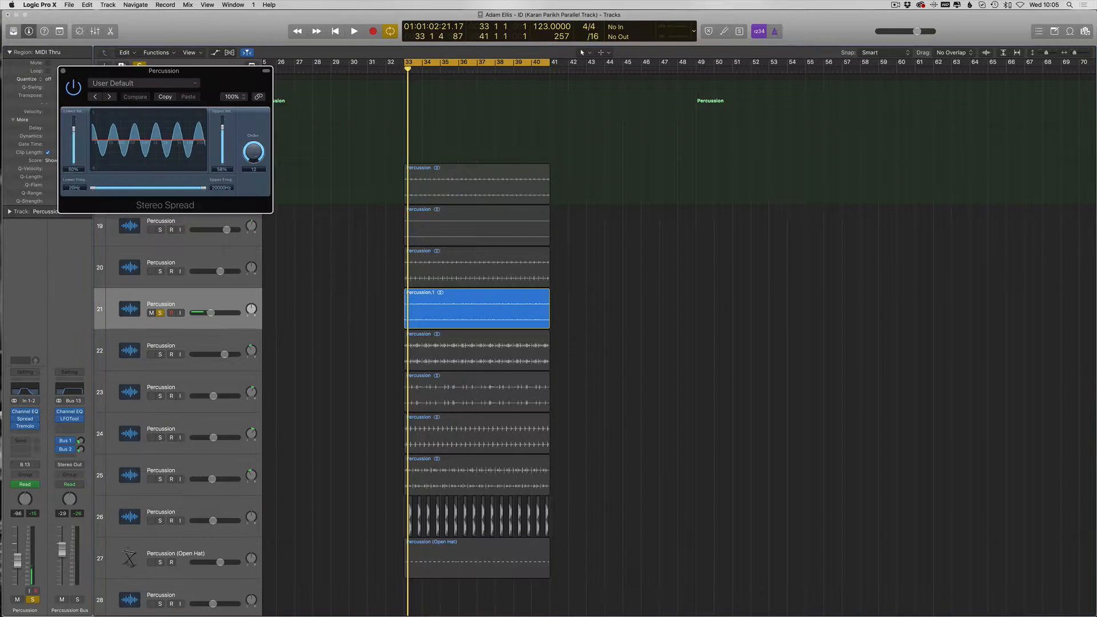
drag(220, 172, 220, 173)
drag(105, 70, 440, 167)
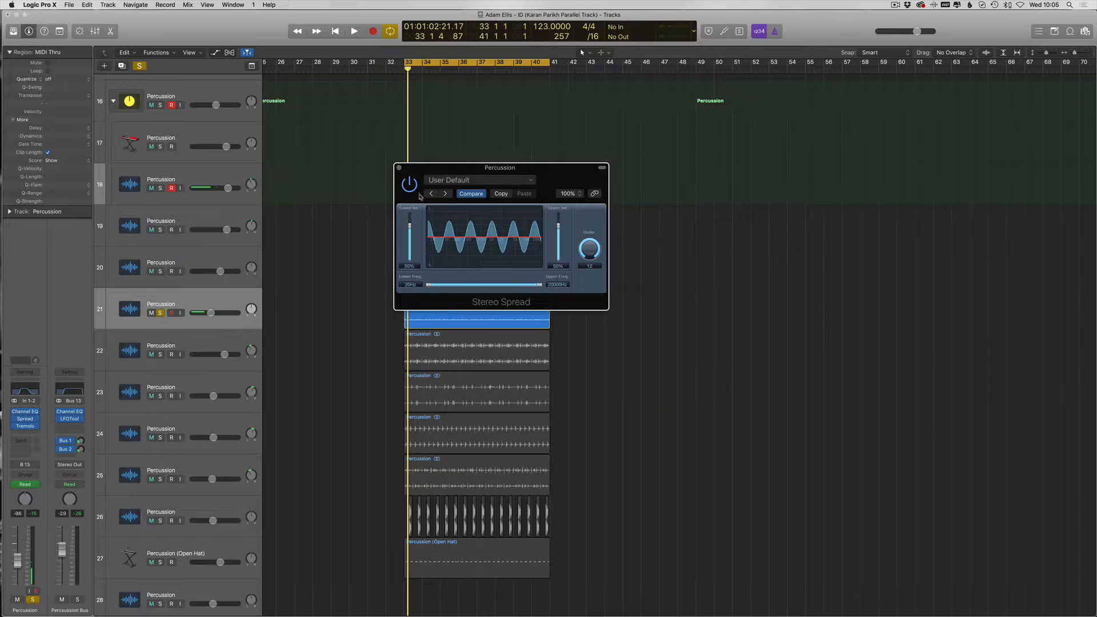
click(400, 168)
Step: Solo Percussion track 22 in place of track 21 and remove its Spread and Tremolo effects
click(174, 354)
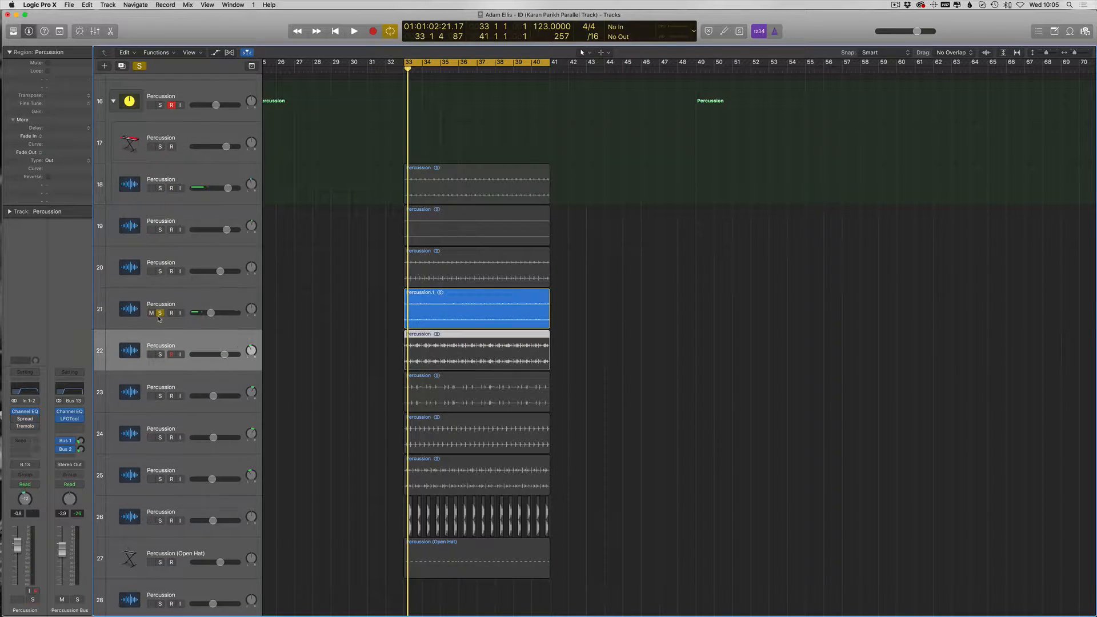
click(160, 354)
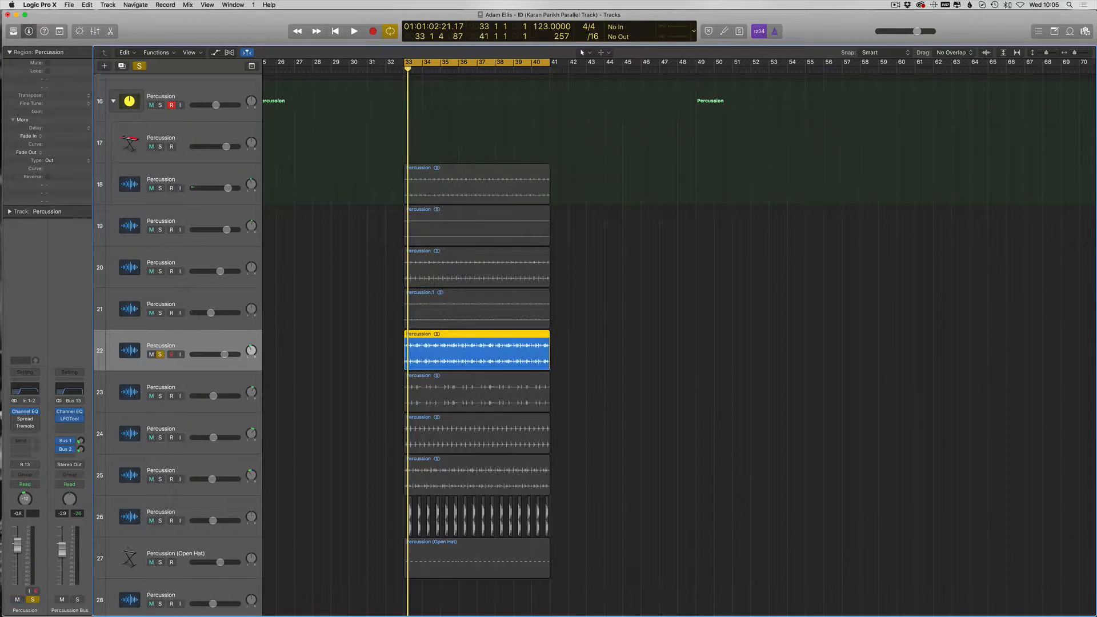
click(36, 420)
click(35, 432)
click(36, 427)
click(35, 438)
Step: Play Percussion track 22's loop, examine its Channel EQ curve against the analyzer, and stop playback
key(space)
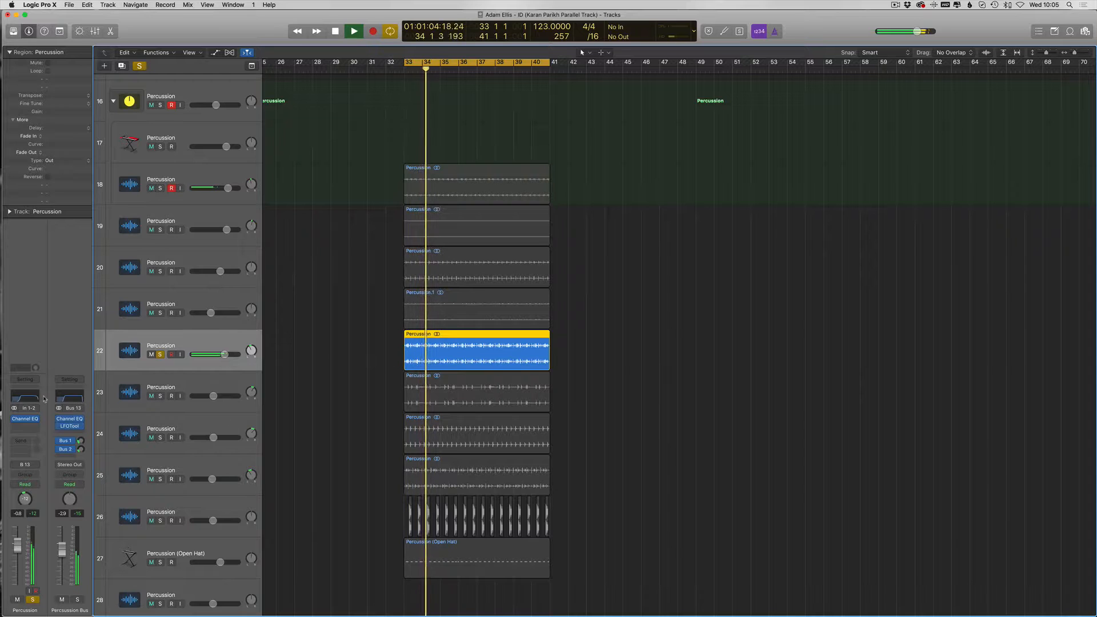
click(22, 419)
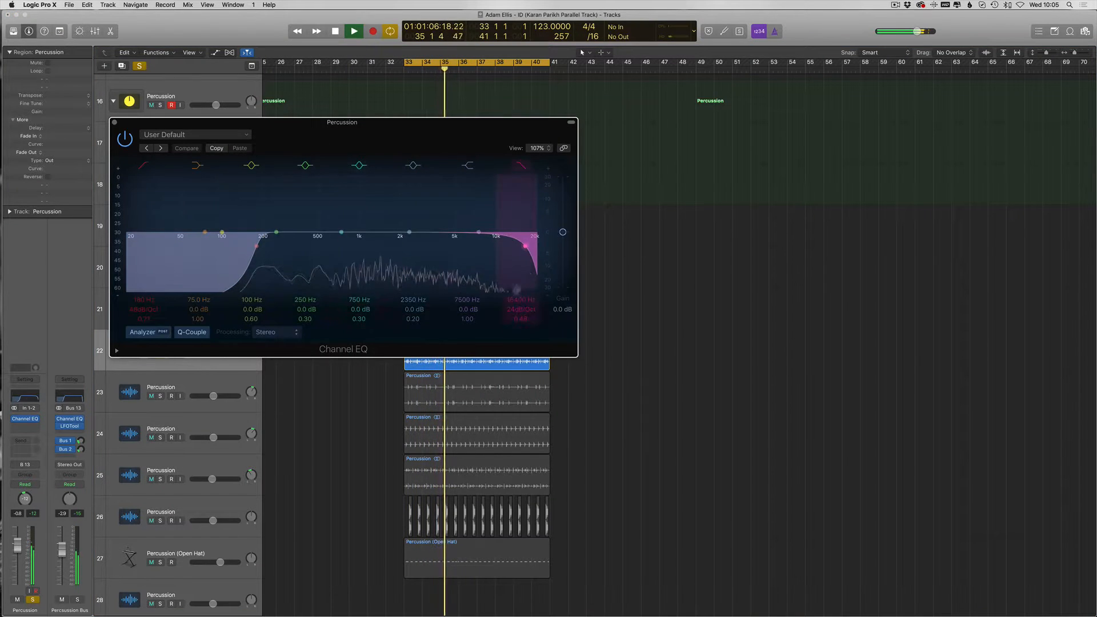
drag(279, 133, 512, 99)
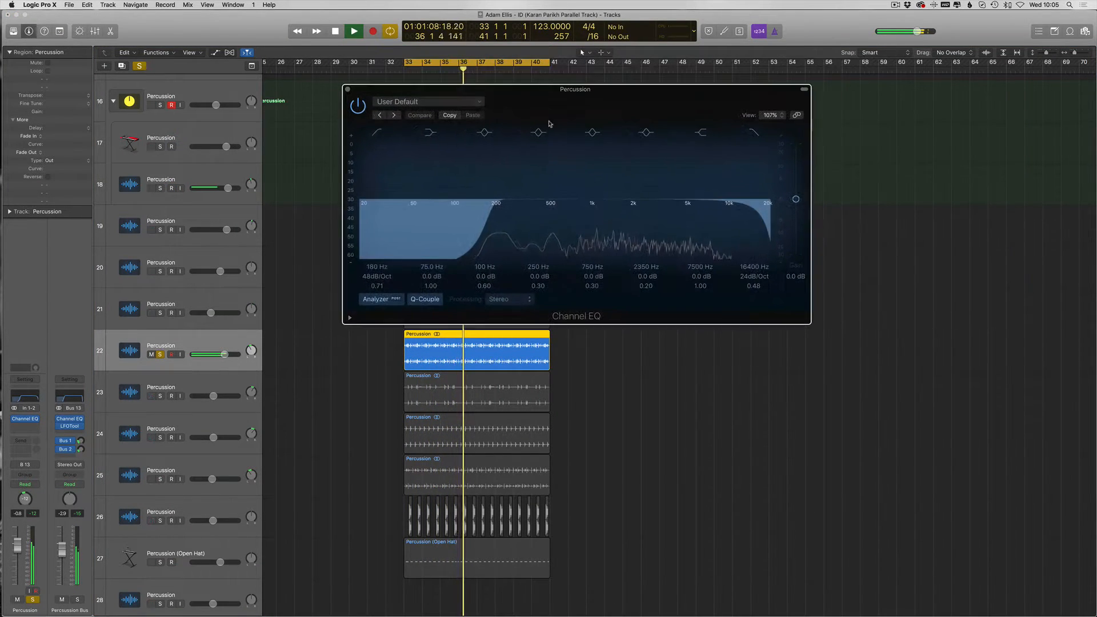
key(space)
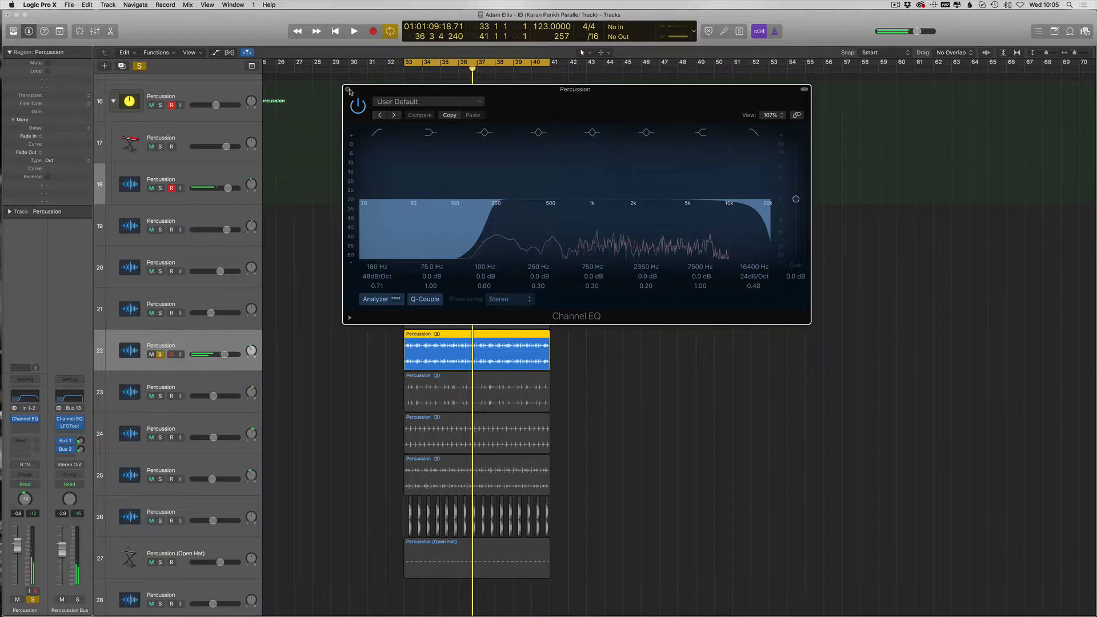
drag(352, 93, 298, 103)
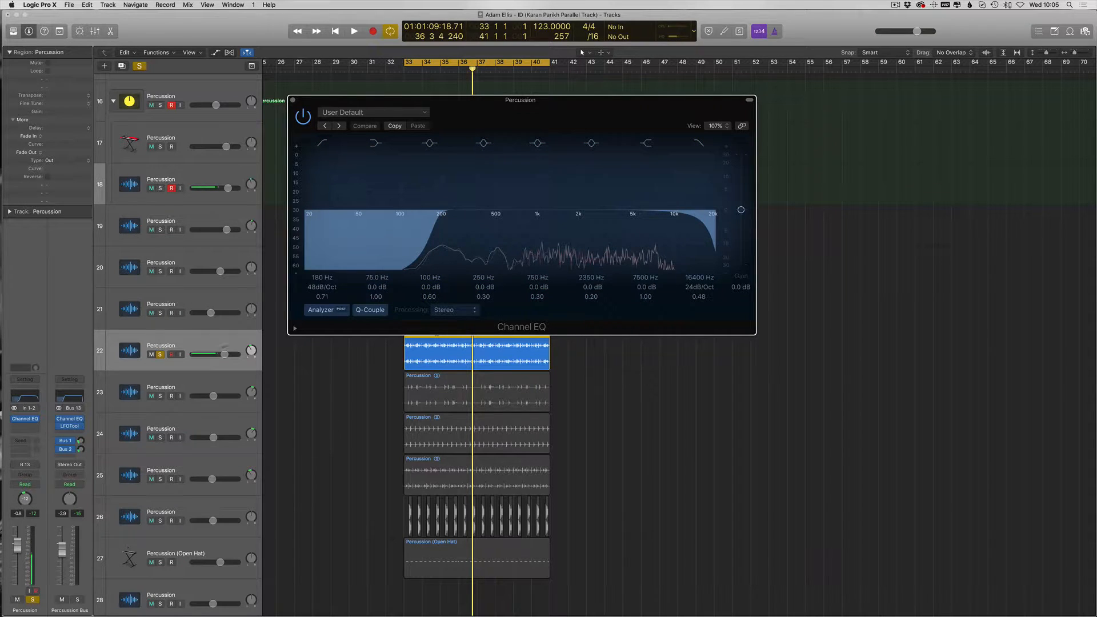
Step: Close track 22's Channel EQ and solo Percussion track 23 in place of track 22
click(222, 385)
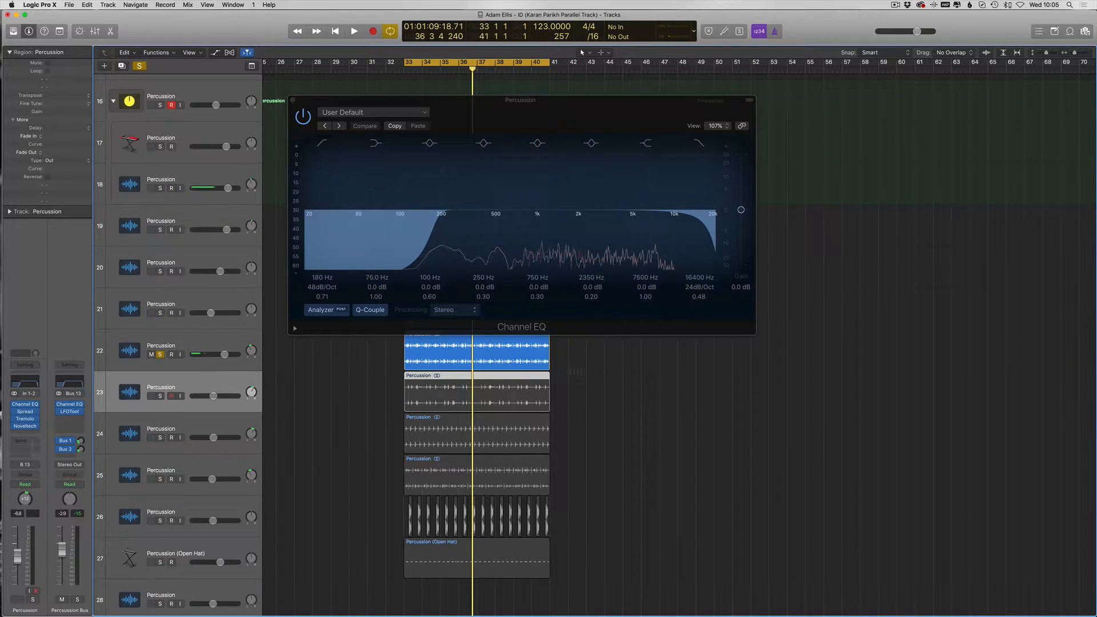
click(293, 100)
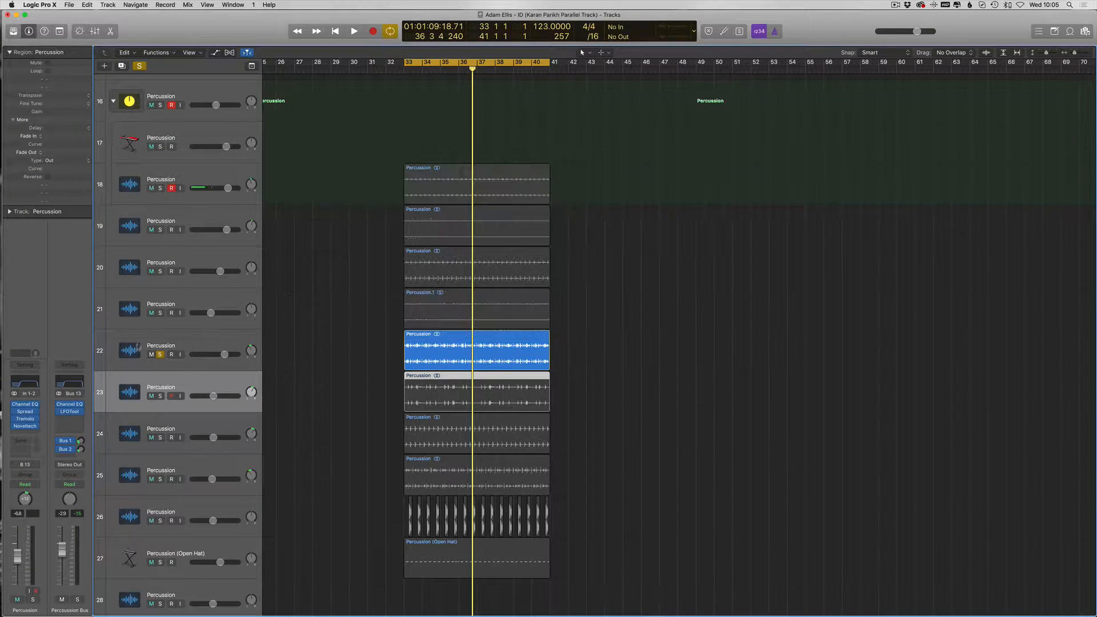
click(160, 396)
click(160, 354)
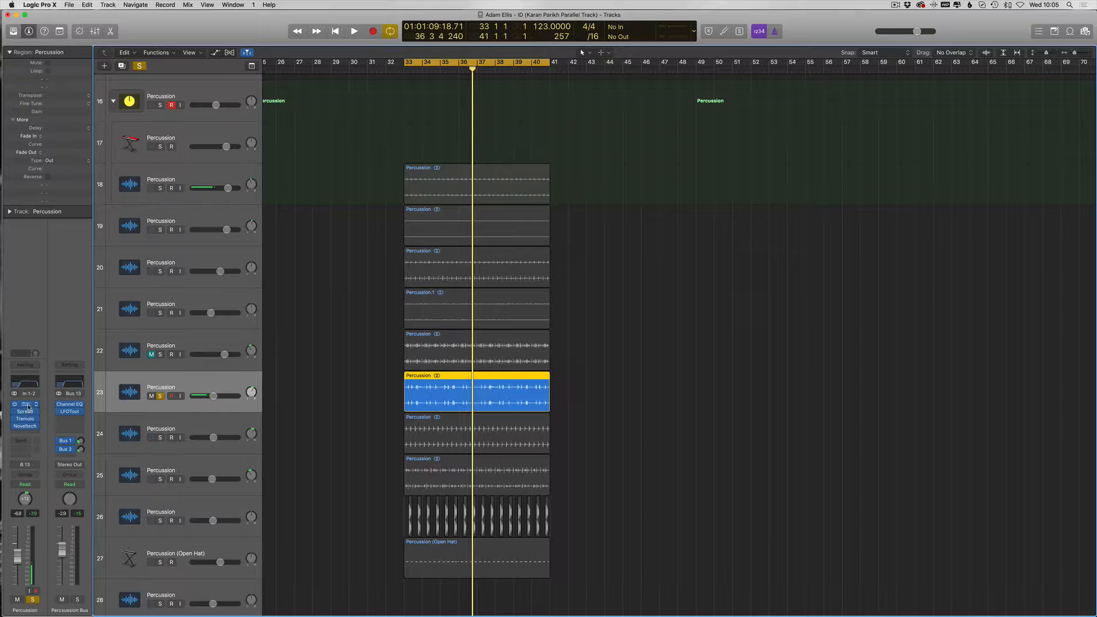
Step: Inspect Percussion track 23's Channel EQ and Stereo Spread settings, closing each plug-in window
click(29, 385)
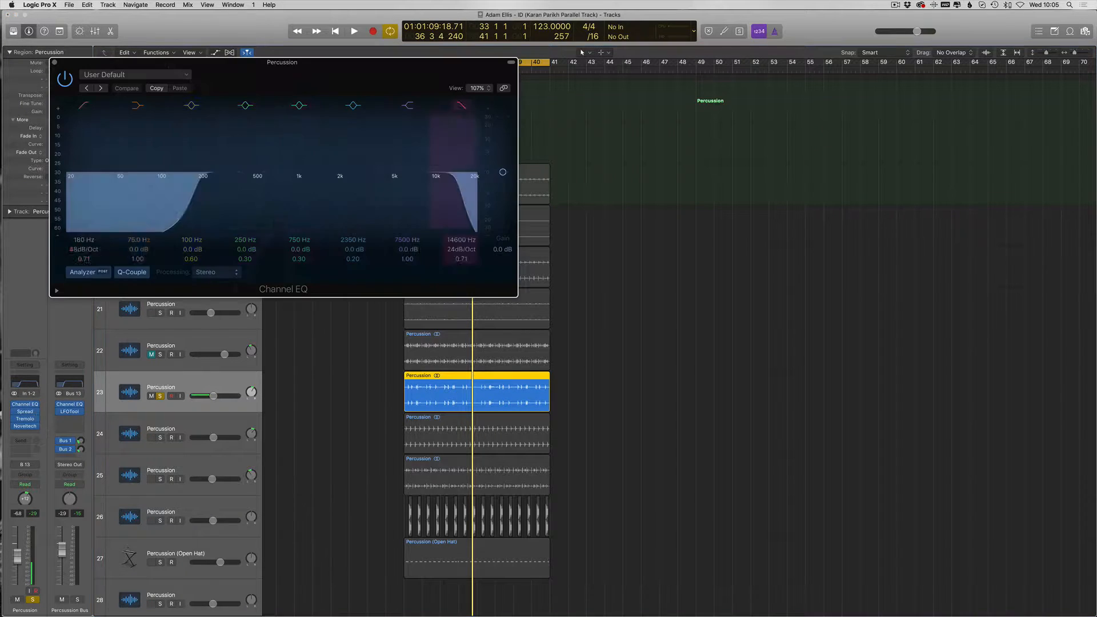
click(55, 63)
click(29, 412)
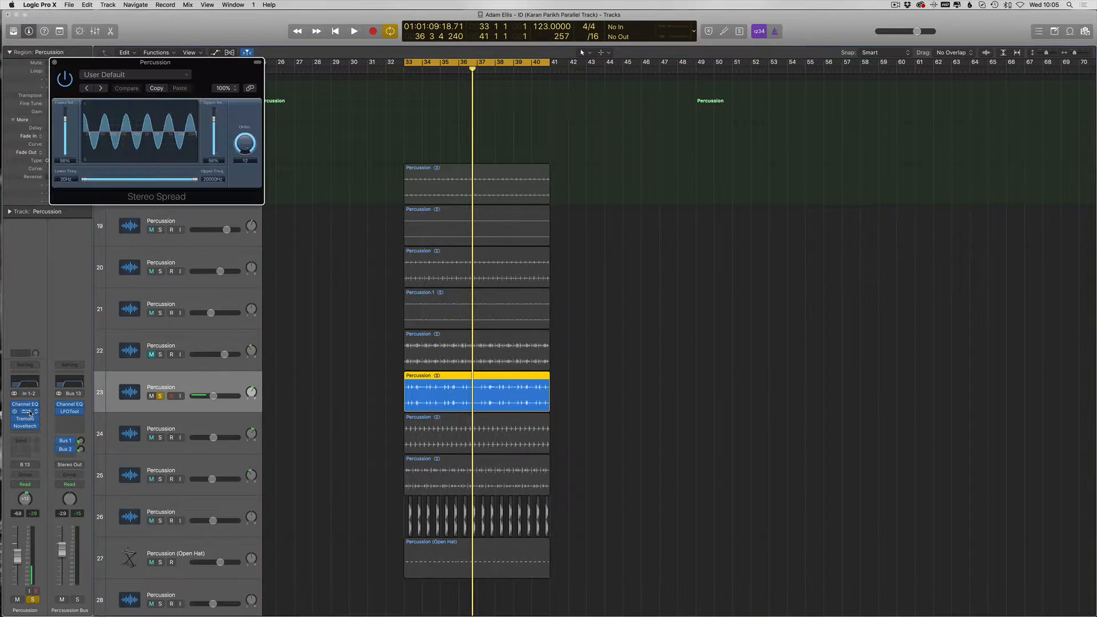
click(54, 63)
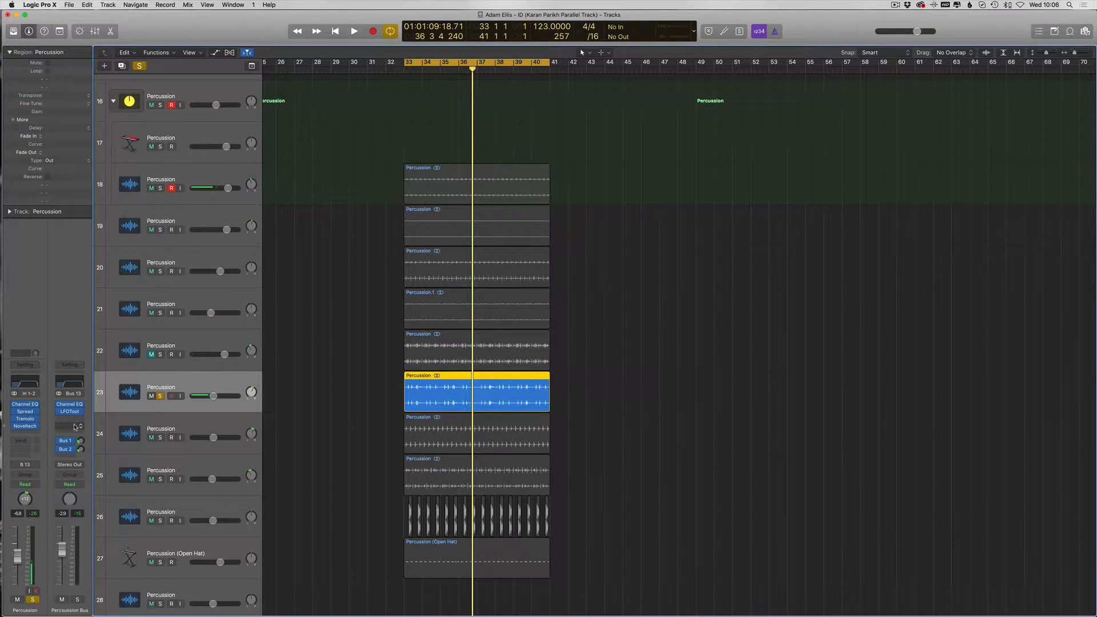
Step: Play Percussion track 23's soloed loop from bar 33 and stop playback
scroll(475, 342, up, 3)
scroll(475, 343, right, 1)
key(Return)
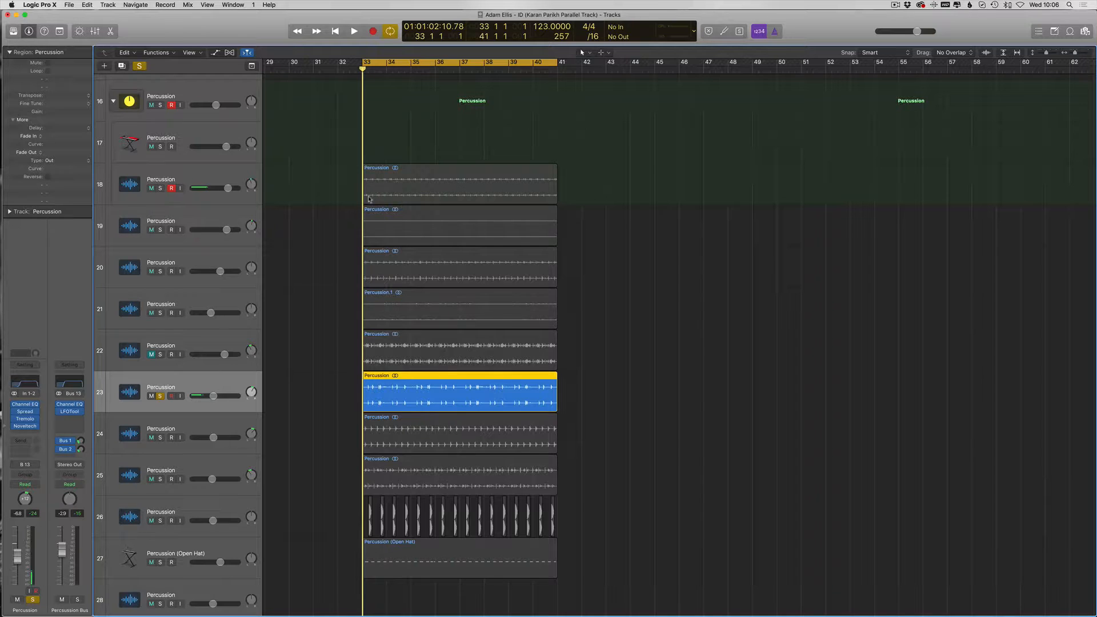
scroll(329, 343, up, 1)
key(space)
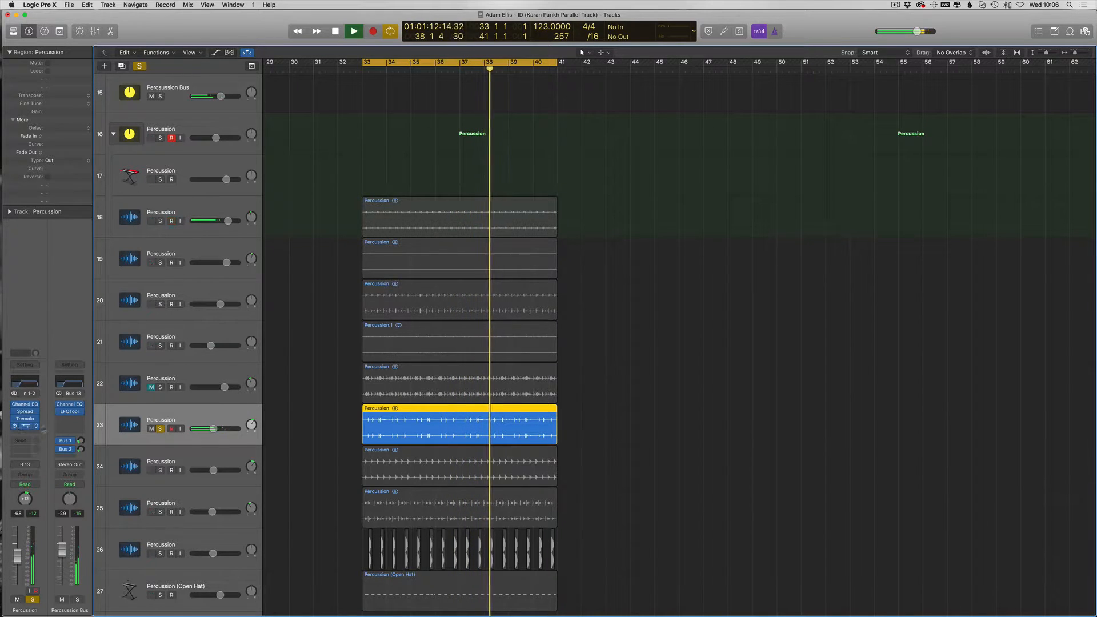
key(space)
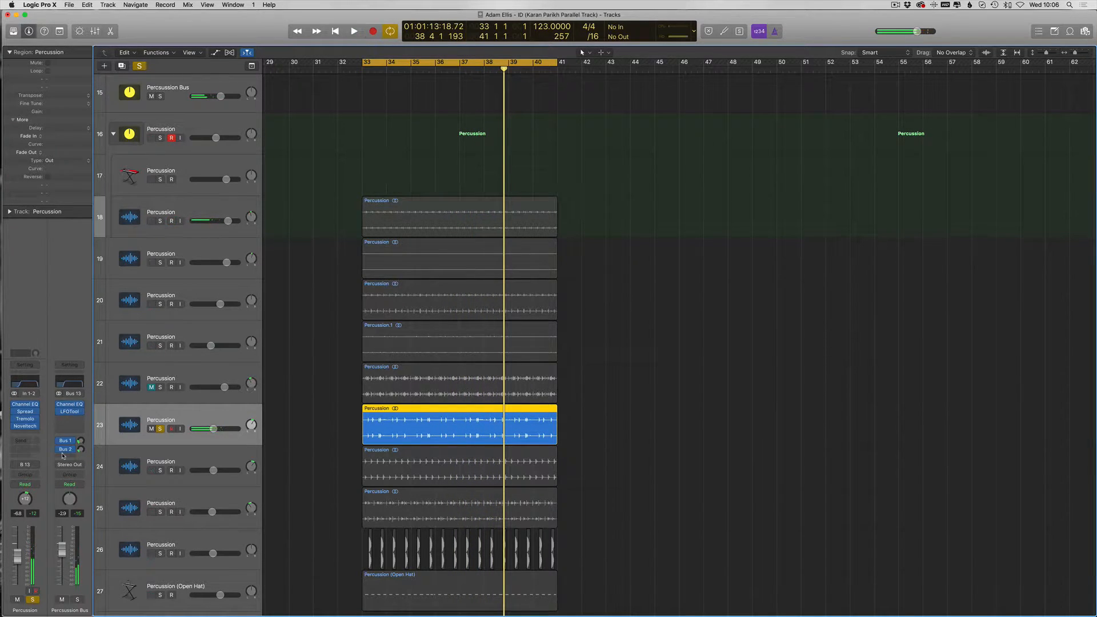
Step: Solo Percussion track 24 in place of track 23, play its loop, and remove its Spread effect
click(155, 467)
key(space)
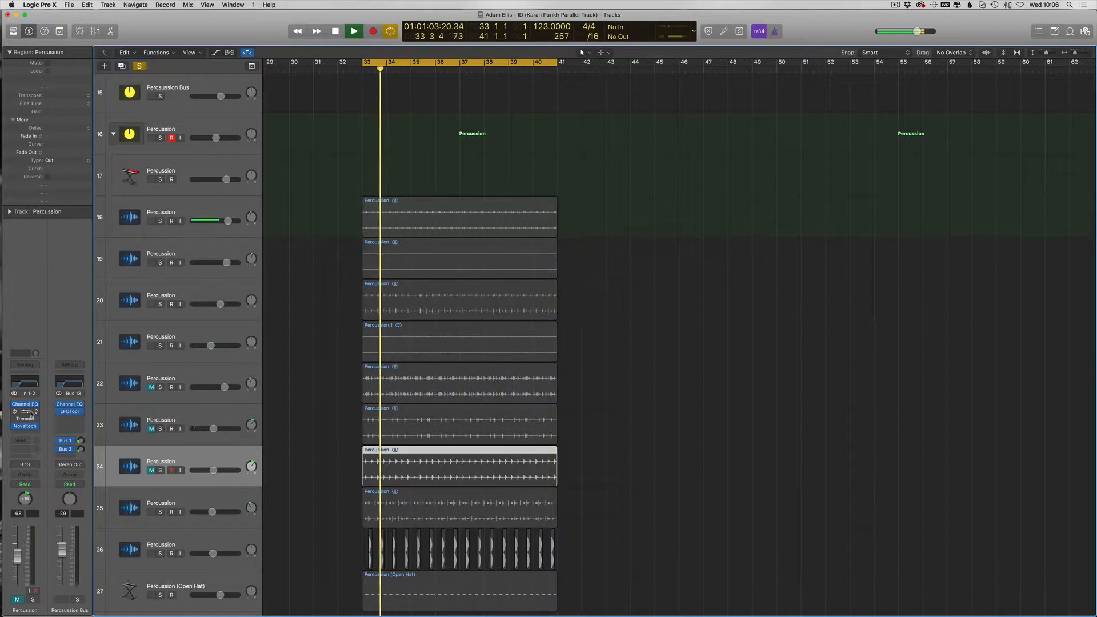
click(159, 470)
click(36, 412)
click(36, 424)
click(35, 421)
Step: Rename Percussion track 24 as "Percussion (Open Hat)"
click(166, 461)
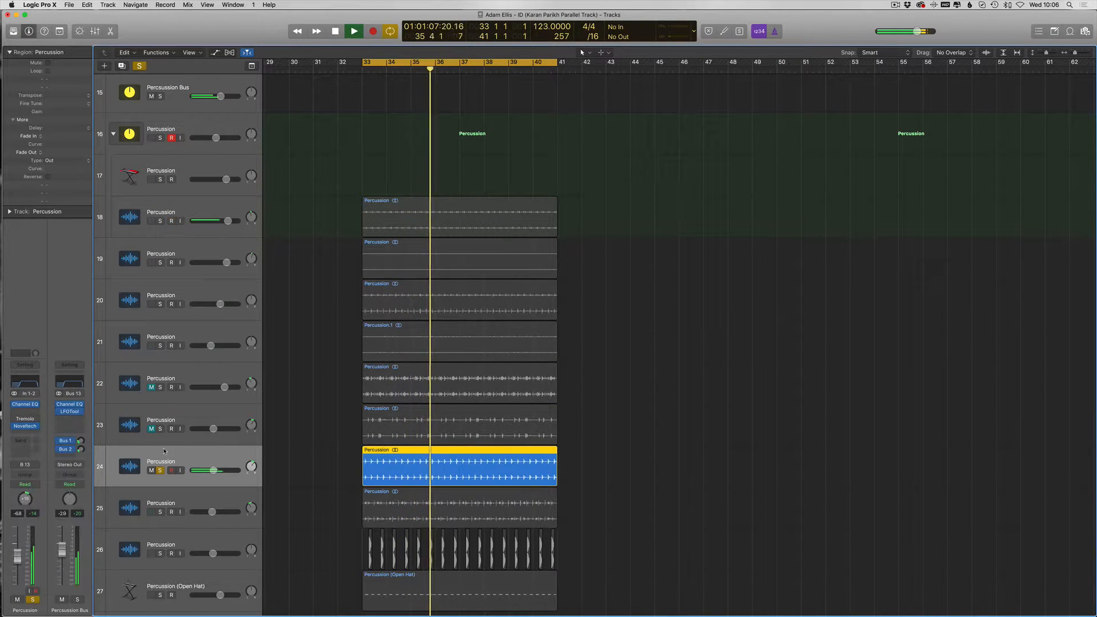
double_click(166, 462)
click(176, 461)
text()Open Hat)
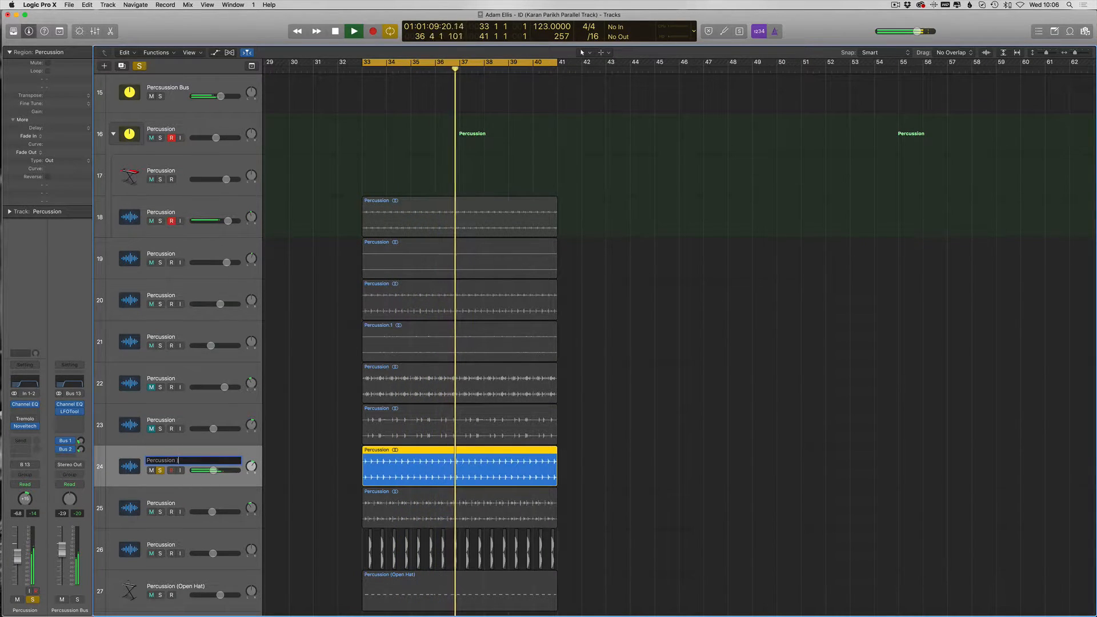
key(BackSpace)
key(BackSpace)
key(BackSpace)
key(BackSpace)
key(BackSpace)
key(BackSpace)
key(BackSpace)
key(BackSpace)
key(BackSpace)
key(BackSpace)
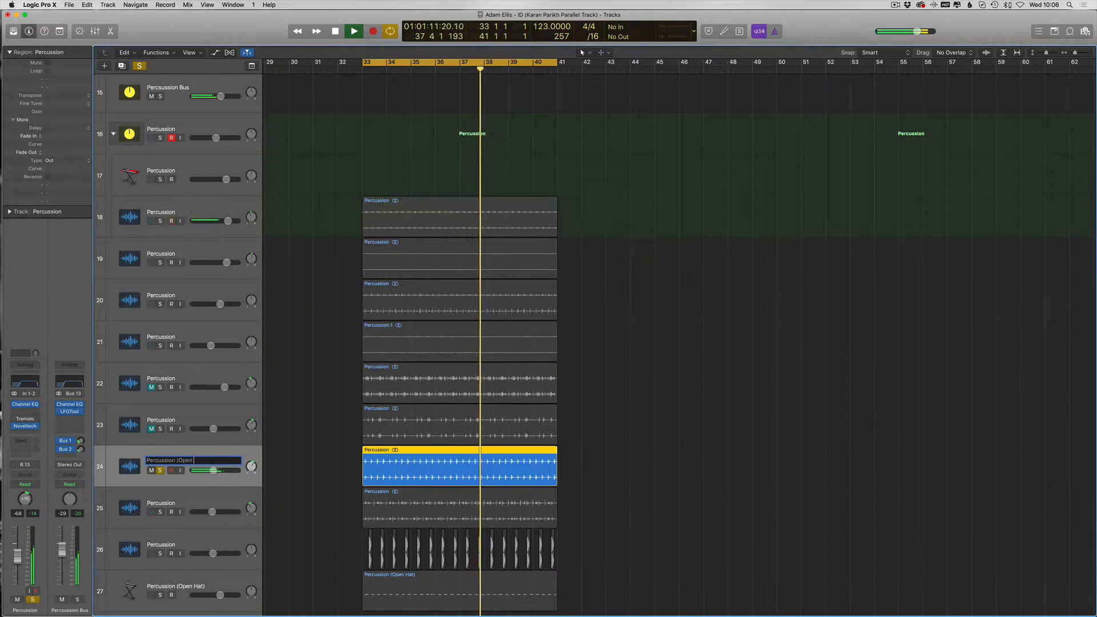
text((Open Hat))
key(Return)
Step: Stop playback, replay track 24's open hat loop briefly from bar 33, and stop it again
scroll(182, 443, down, 1)
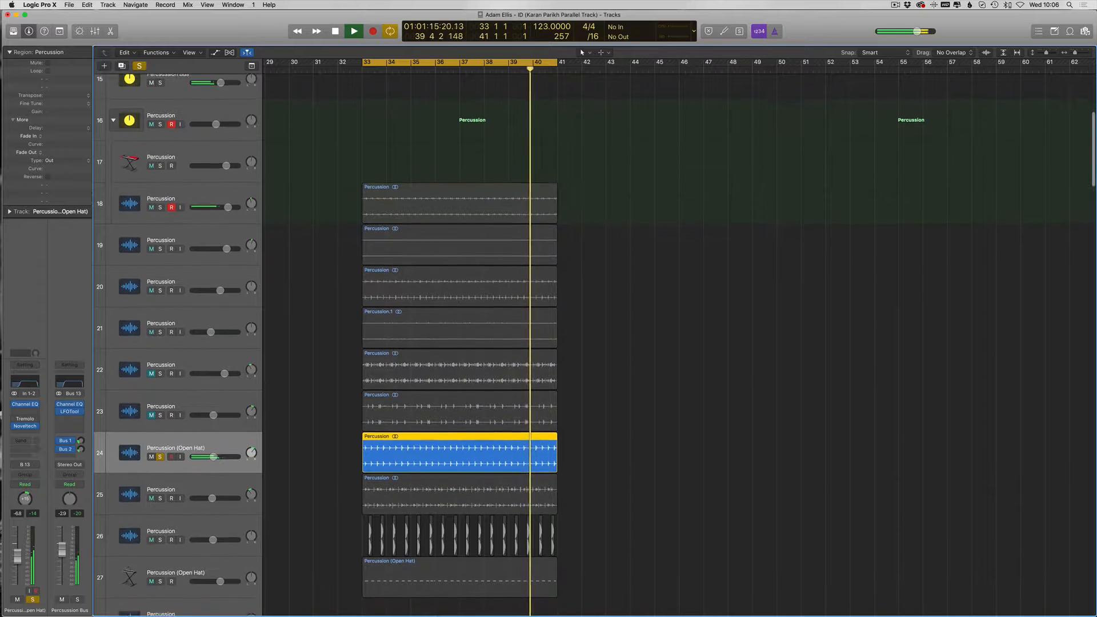
scroll(182, 444, down, 5)
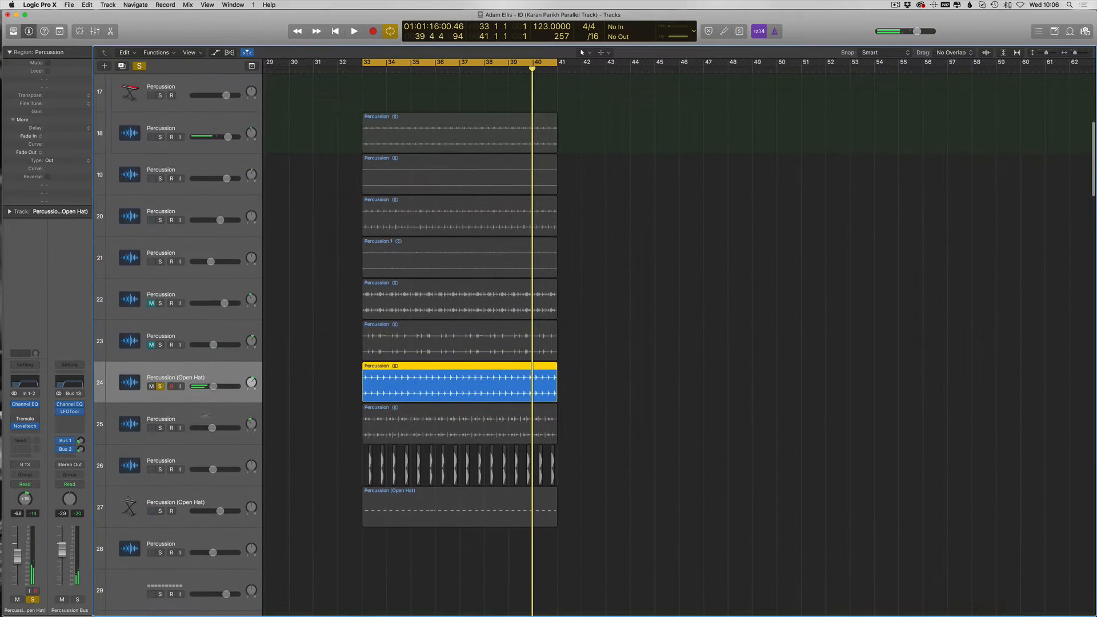
key(space)
scroll(166, 389, down, 1)
key(space)
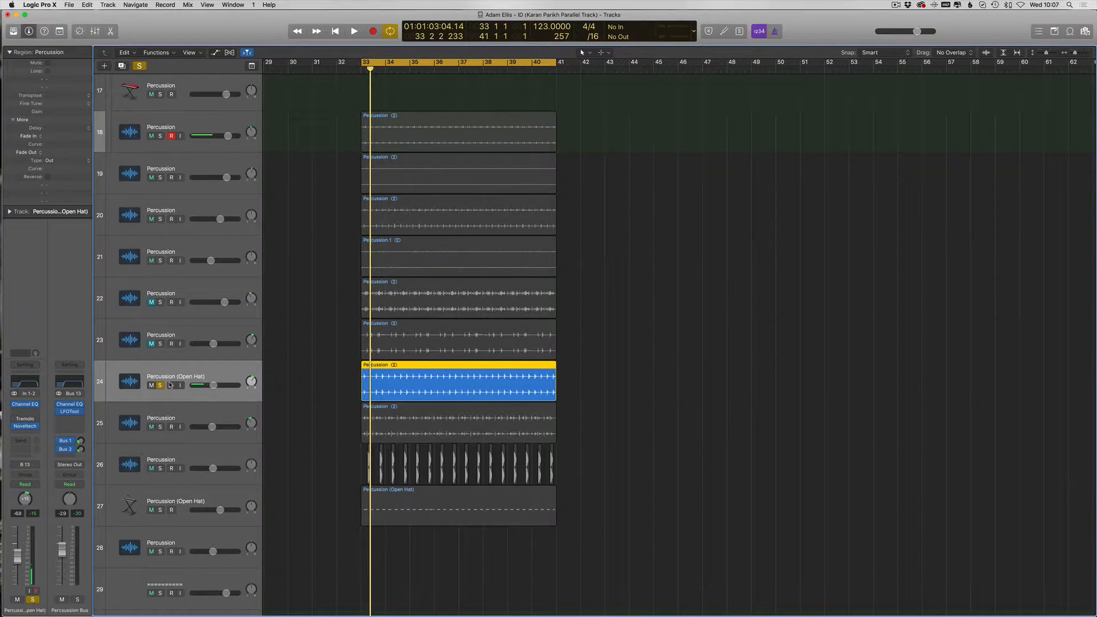
Step: Move the Percussion (Open Hat) instrument track from position 27 to directly below track 24 and solo only that track
scroll(169, 385, right, 1)
scroll(169, 385, up, 1)
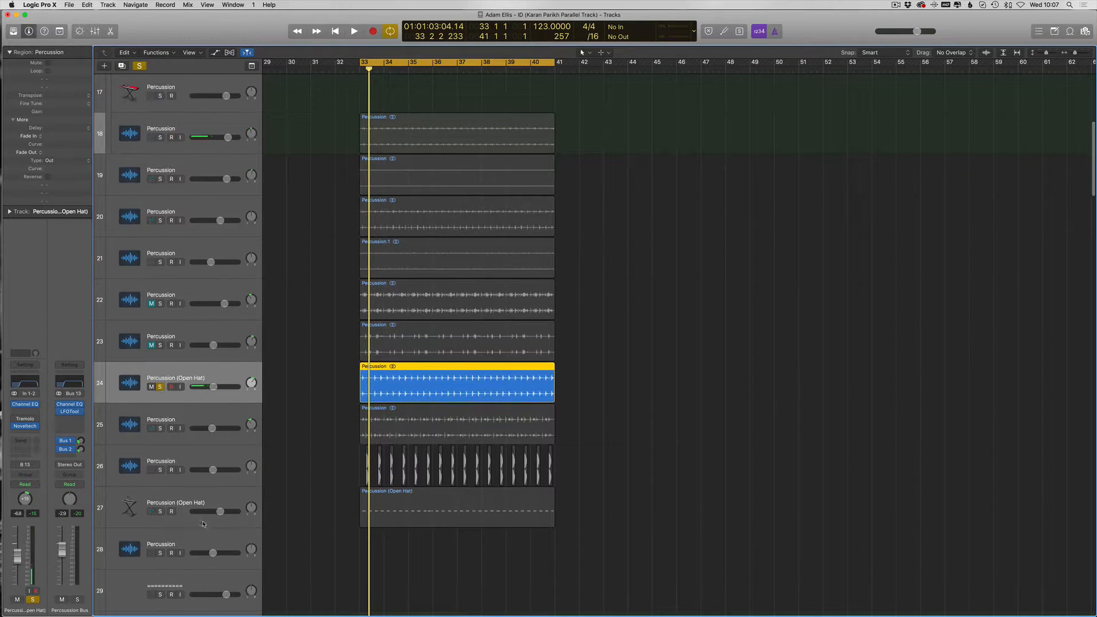
click(188, 501)
drag(176, 494, 160, 410)
alt+click(161, 428)
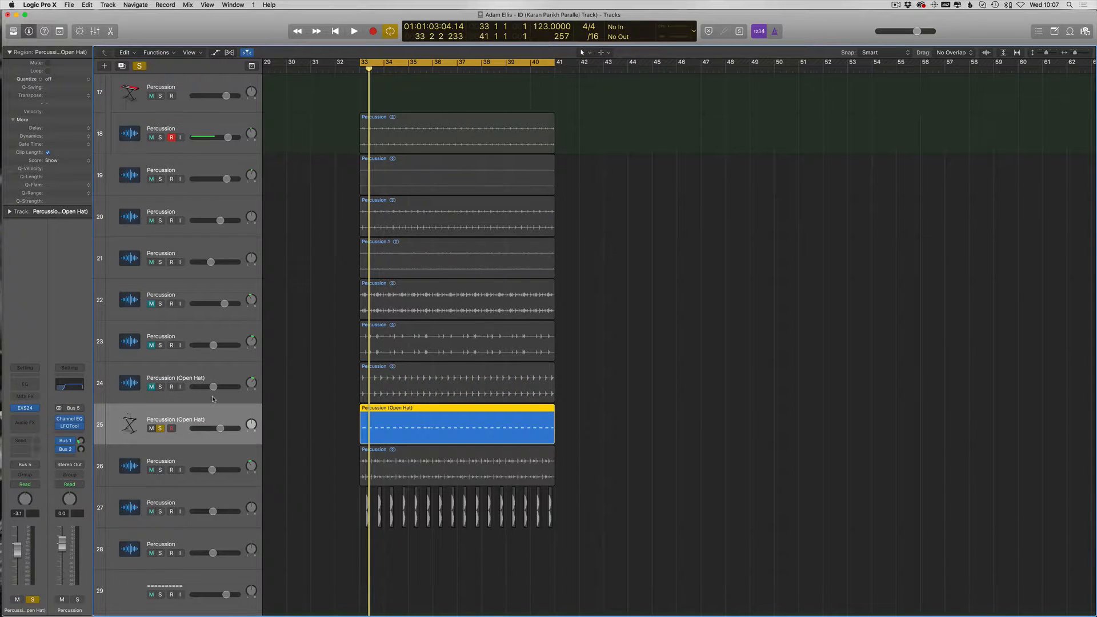
Step: Add a Channel EQ to the soloed Percussion (Open Hat) instrument track during playback and raise its low cut to 285 Hz
key(space)
click(25, 384)
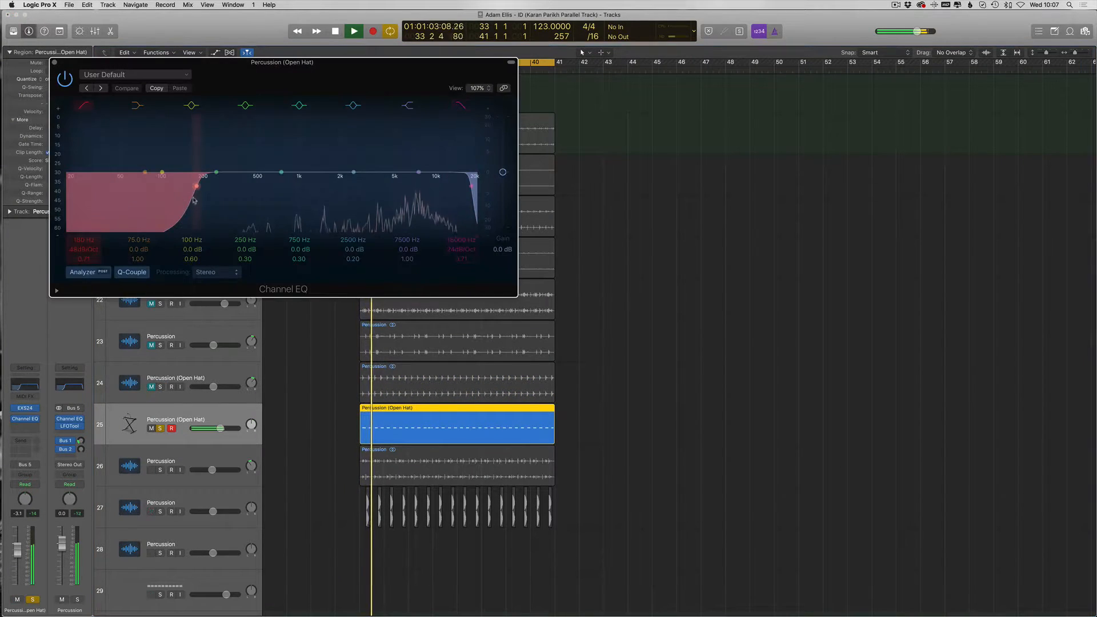
drag(194, 193, 224, 193)
key(space)
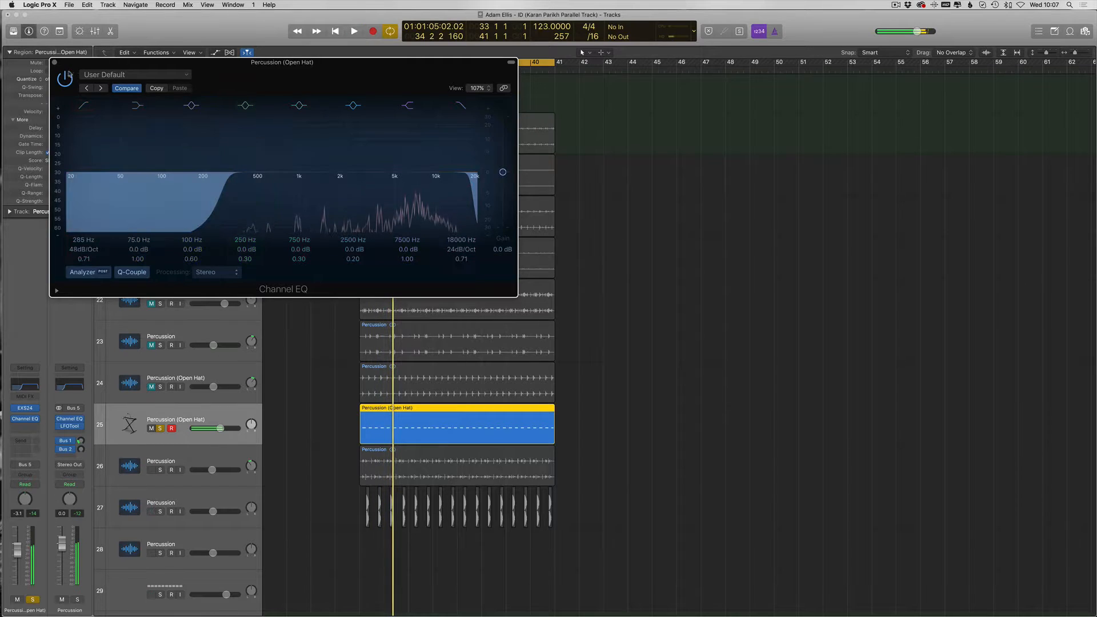
click(55, 63)
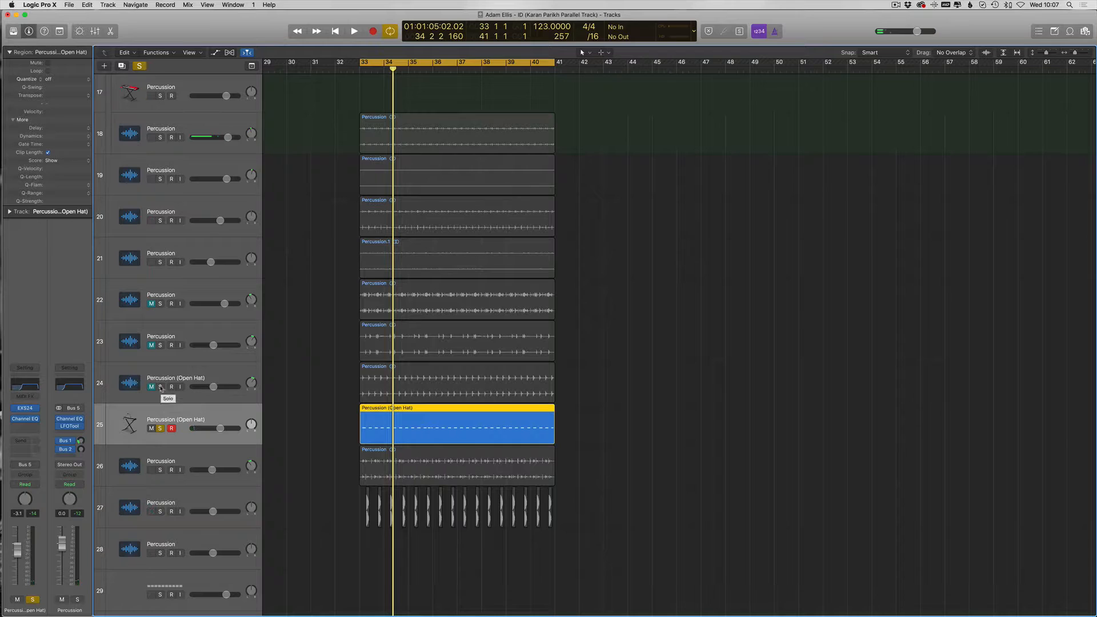
Step: Solo Percussion track 26 in place of the Open Hat track, play its loop from bar 33, and select the track
click(161, 388)
click(160, 387)
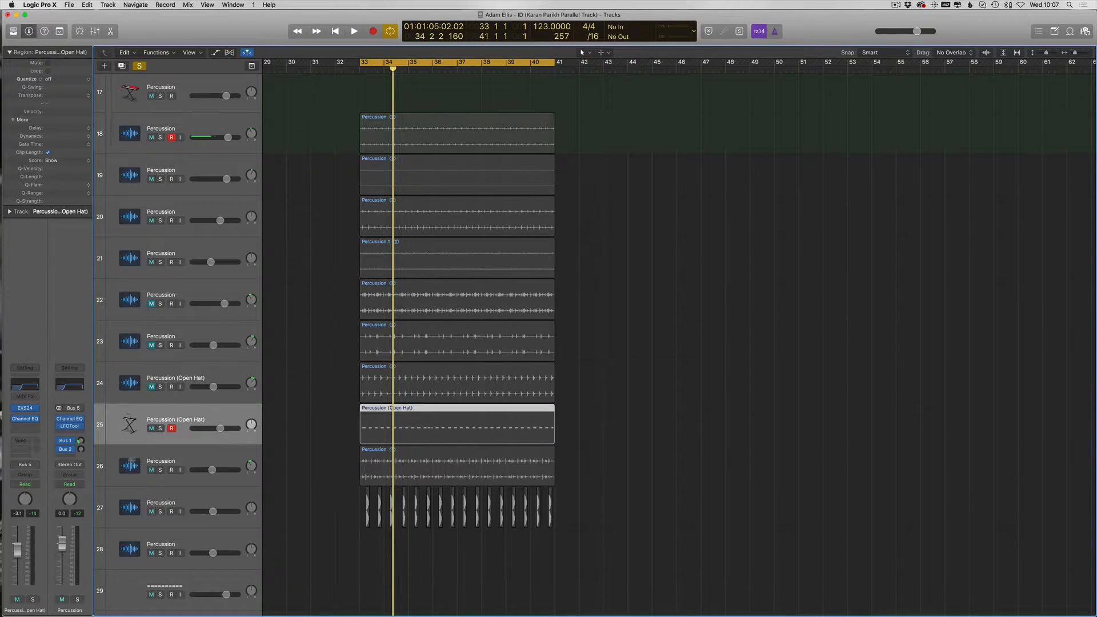
click(161, 470)
key(space)
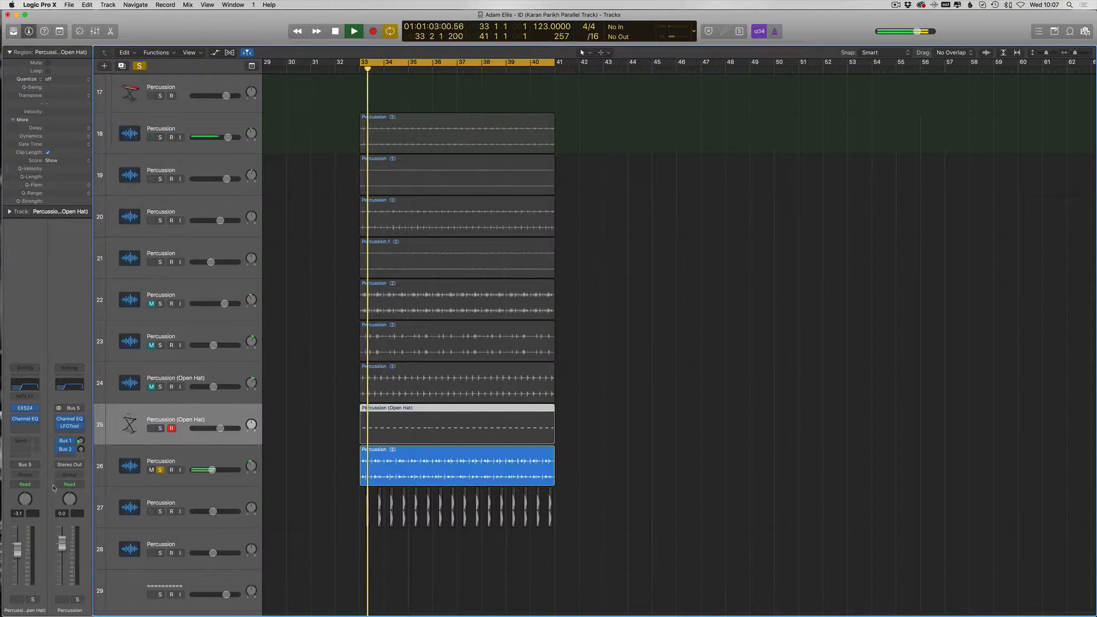
click(139, 465)
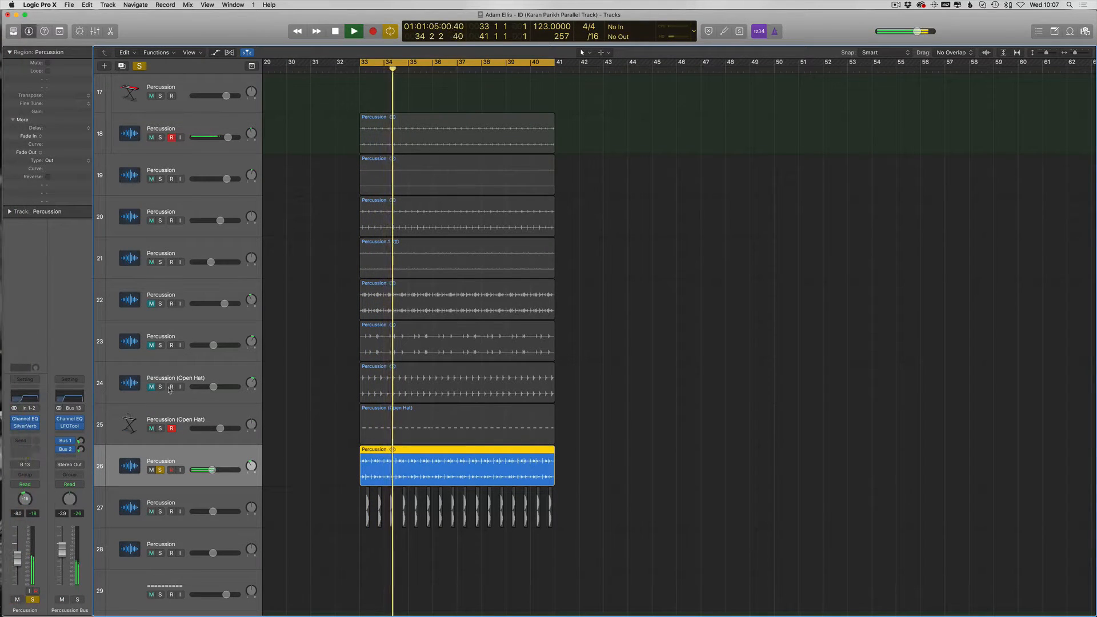
Step: Recall the User Default setting in track 26's Channel EQ, readjust the low cut by ear, and stop playback
click(23, 396)
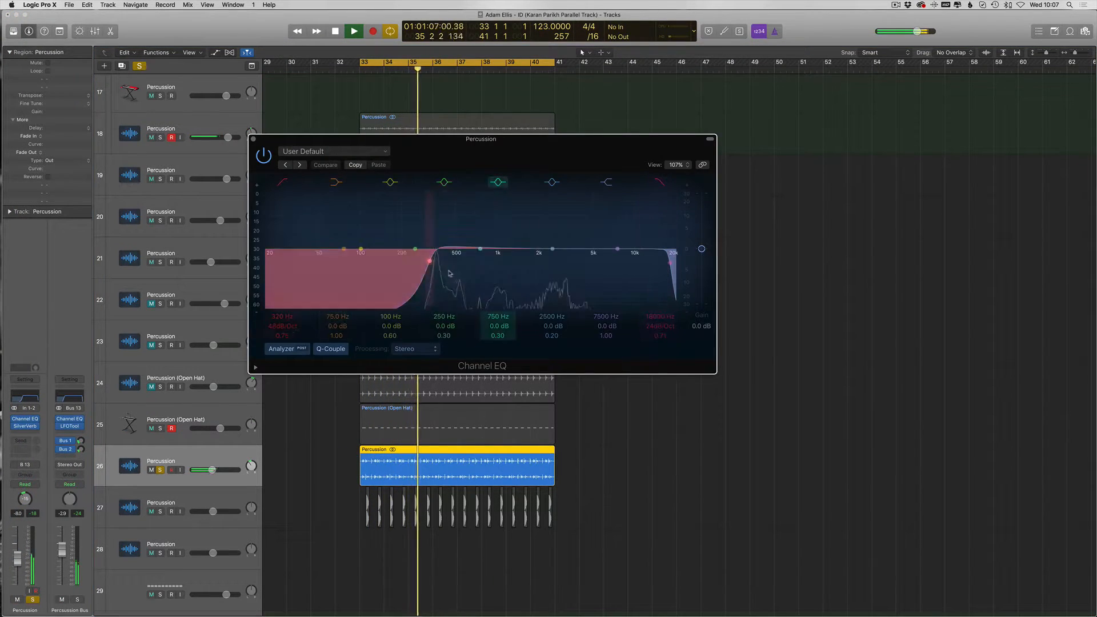
click(329, 151)
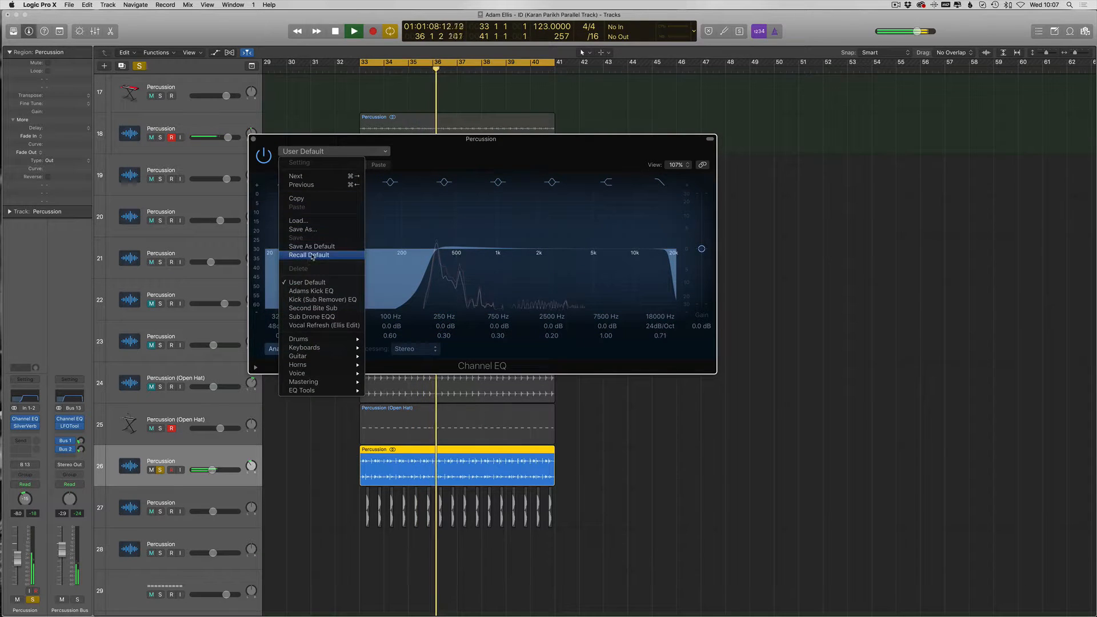
click(306, 287)
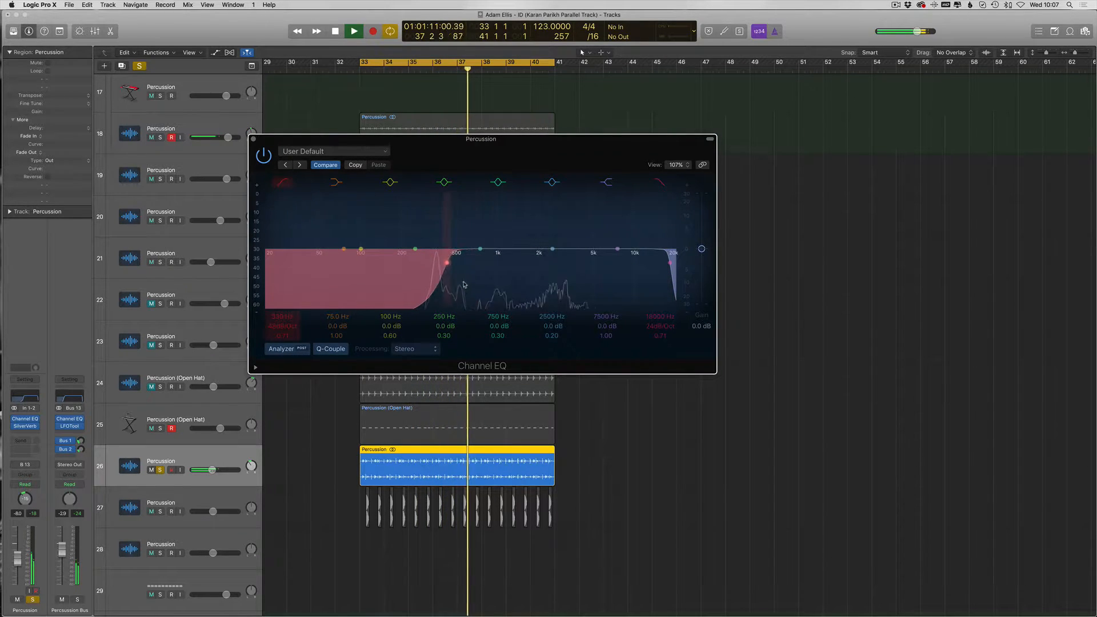
drag(431, 290, 423, 290)
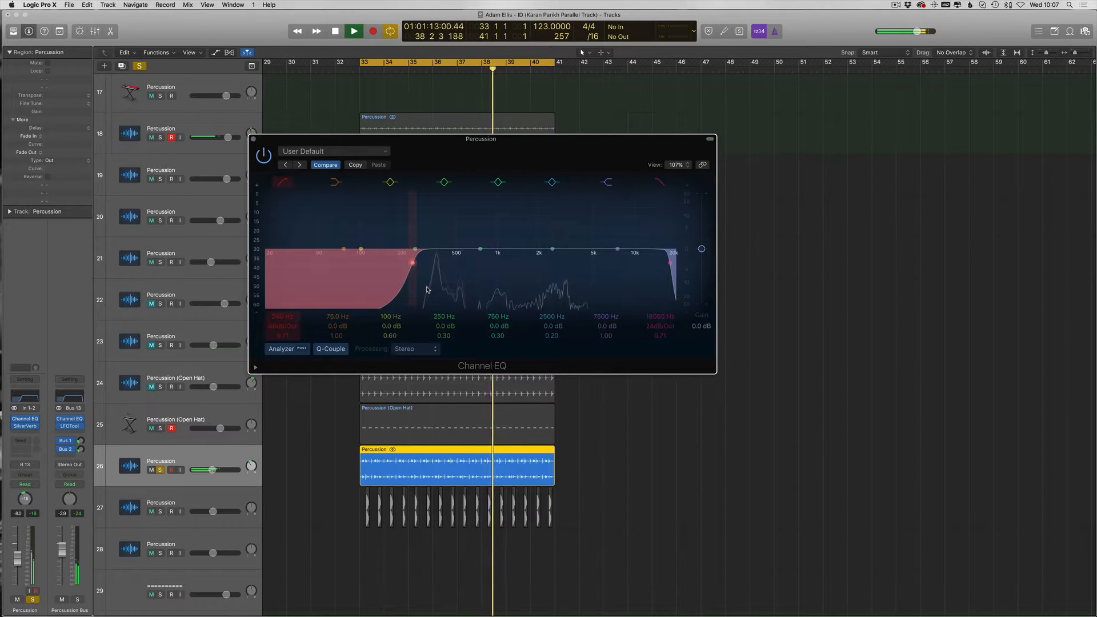
key(space)
click(254, 139)
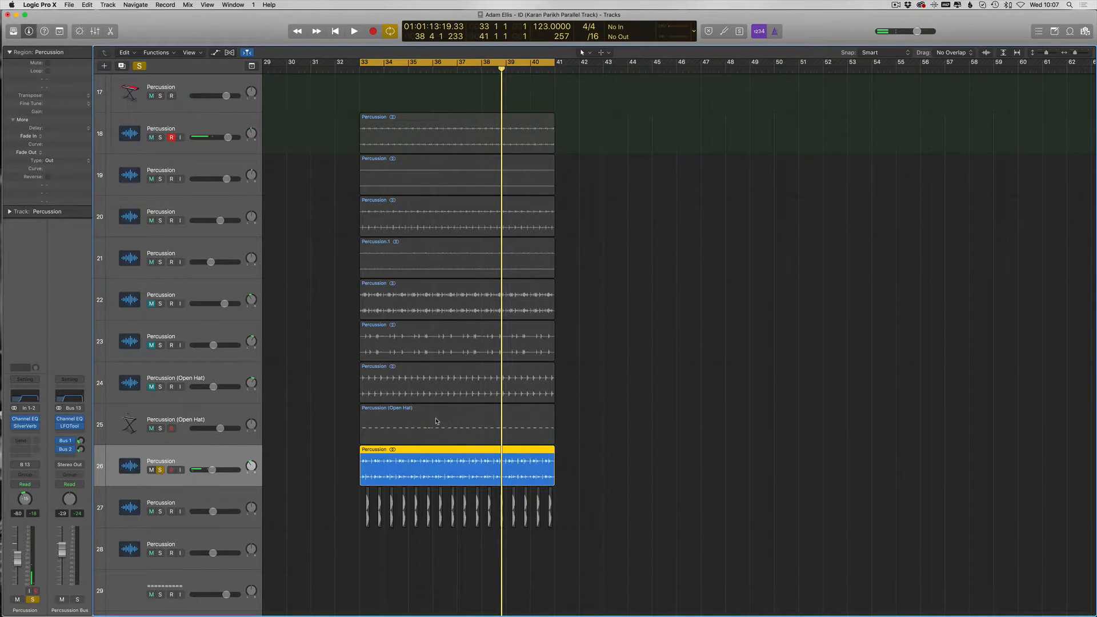
Step: Solo Percussion track 27 in place of track 26 and select that track
click(349, 452)
key(z)
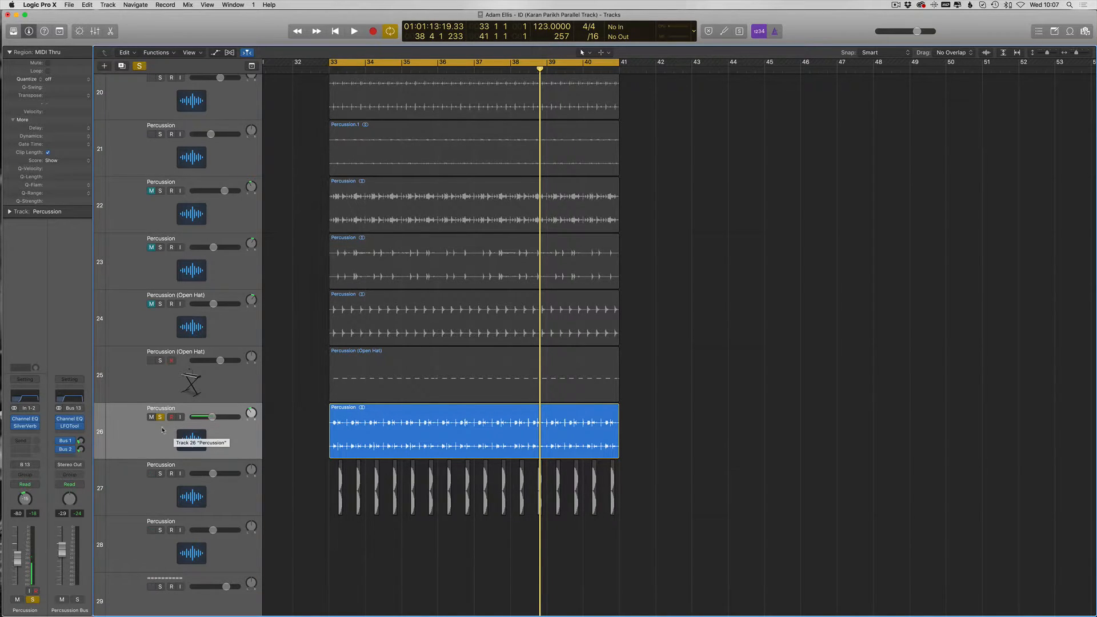
click(160, 418)
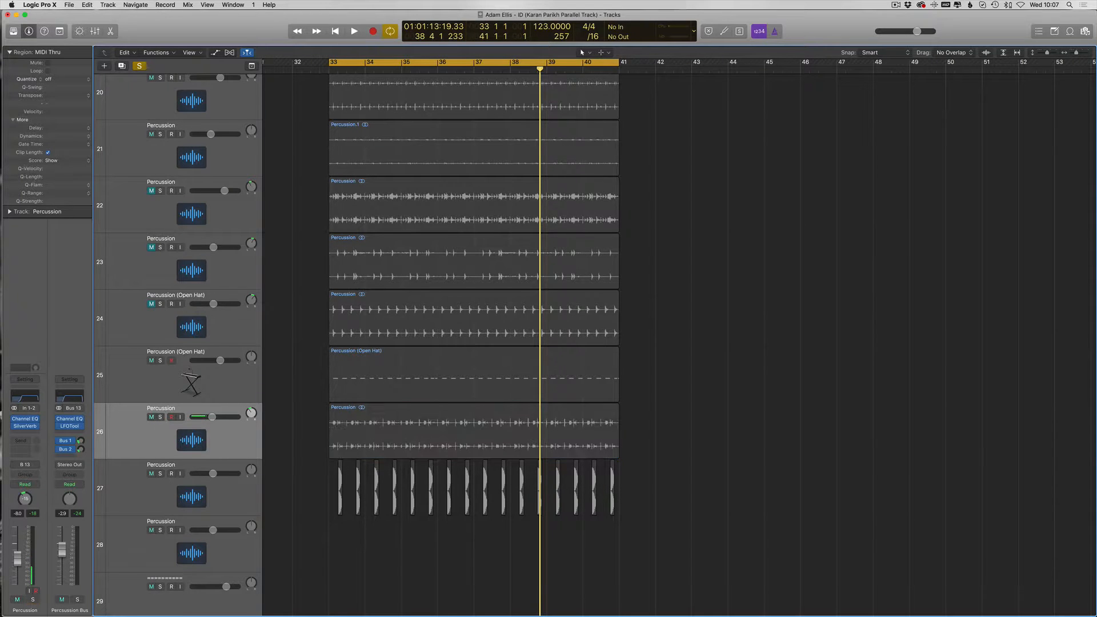
click(161, 474)
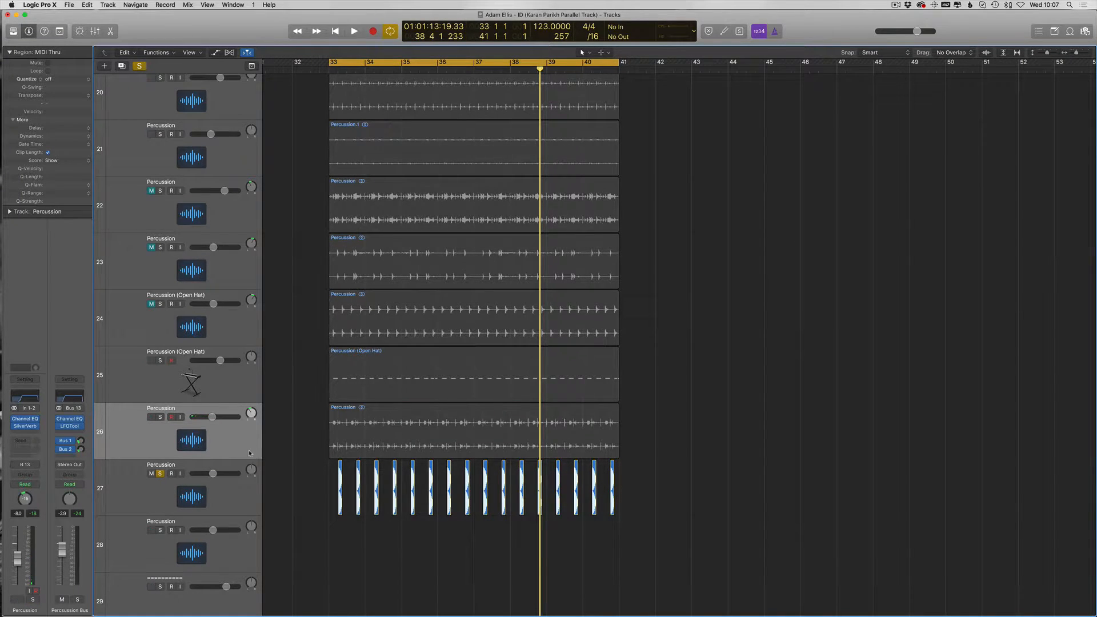
key(super+Up)
scroll(250, 453, down, 3)
click(182, 428)
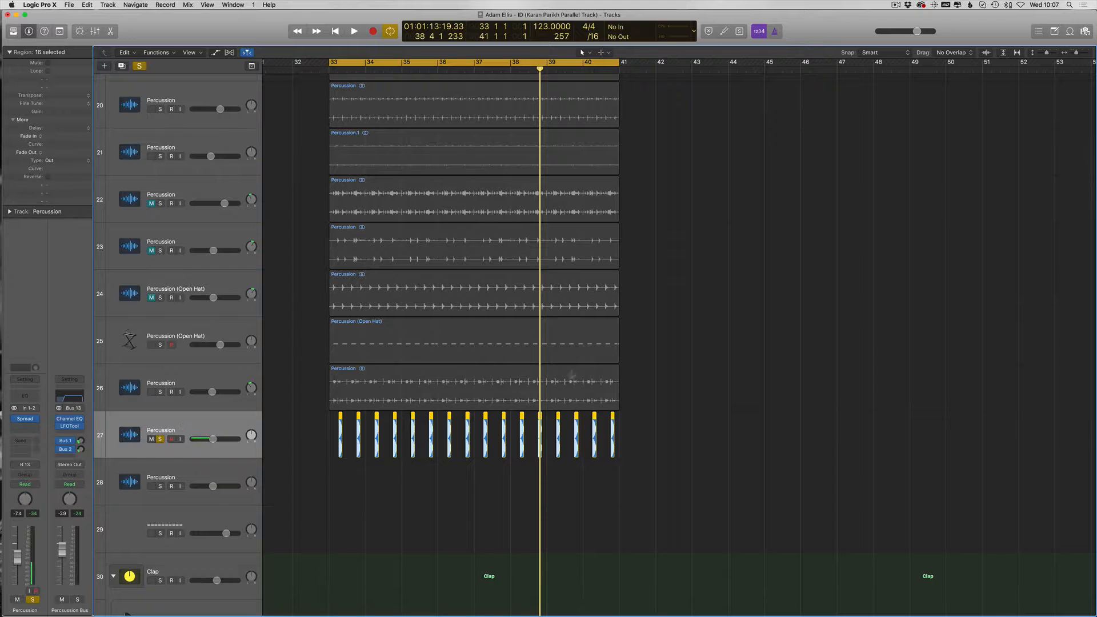
Step: Examine track 27's percussion hits against the clap regions on tracks 32 and 33 over bars 33 to 41
drag(667, 421, 381, 440)
scroll(462, 360, down, 5)
drag(686, 430, 316, 469)
scroll(320, 462, up, 1)
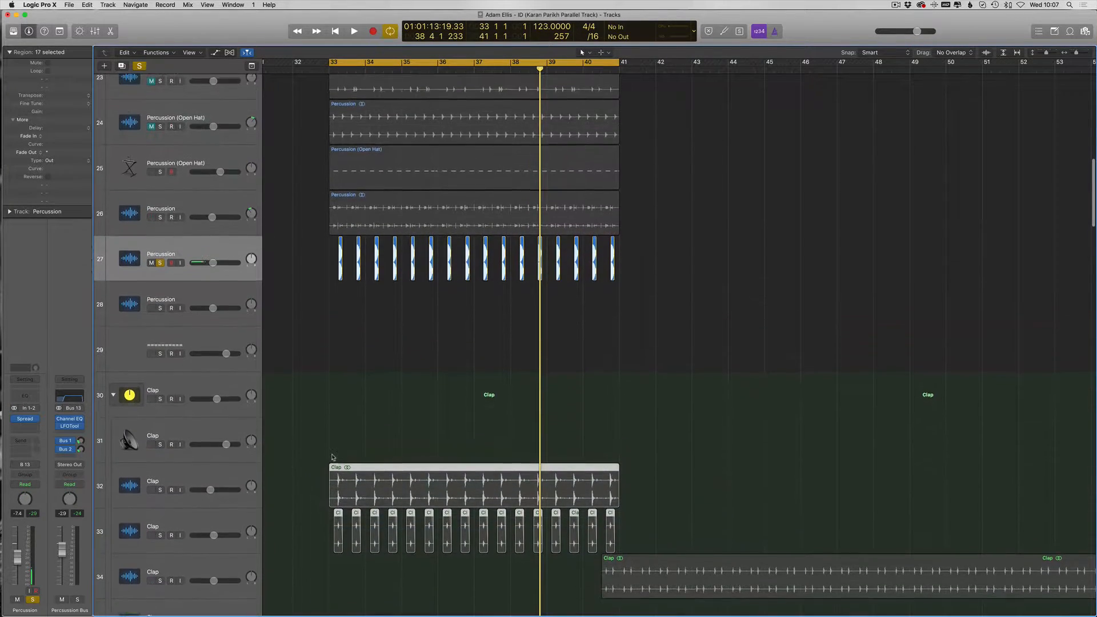
scroll(320, 457, up, 1)
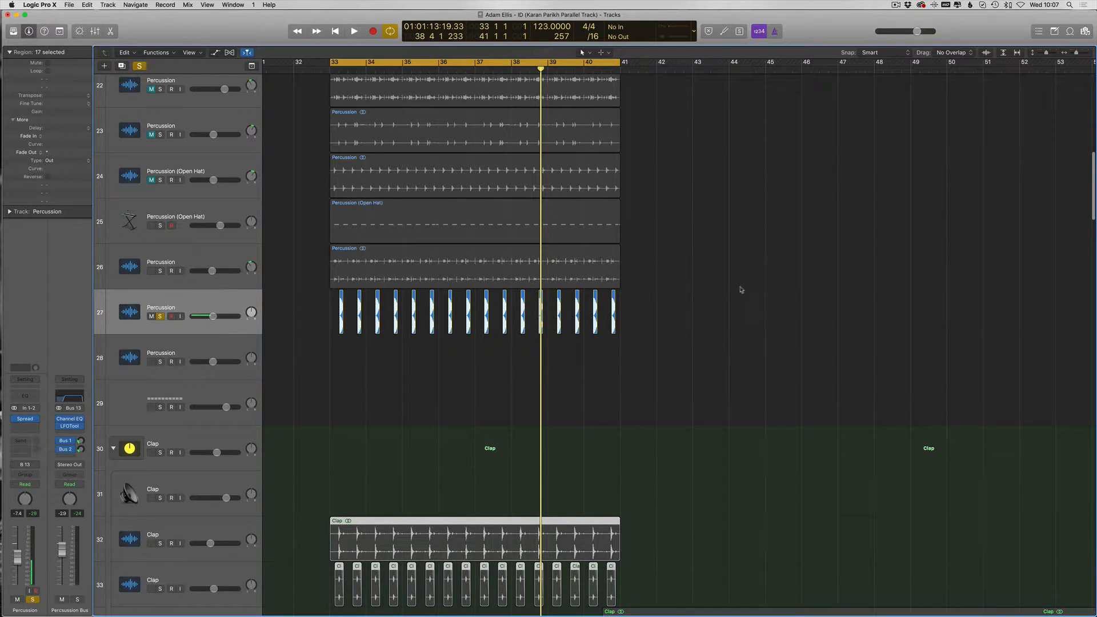
scroll(331, 411, down, 2)
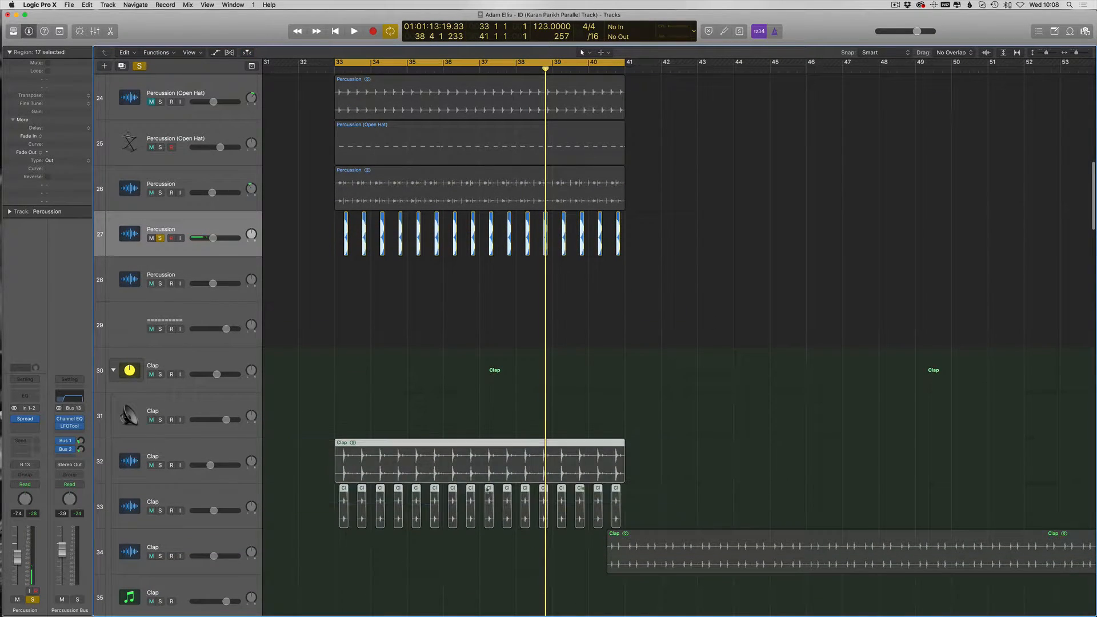
click(148, 378)
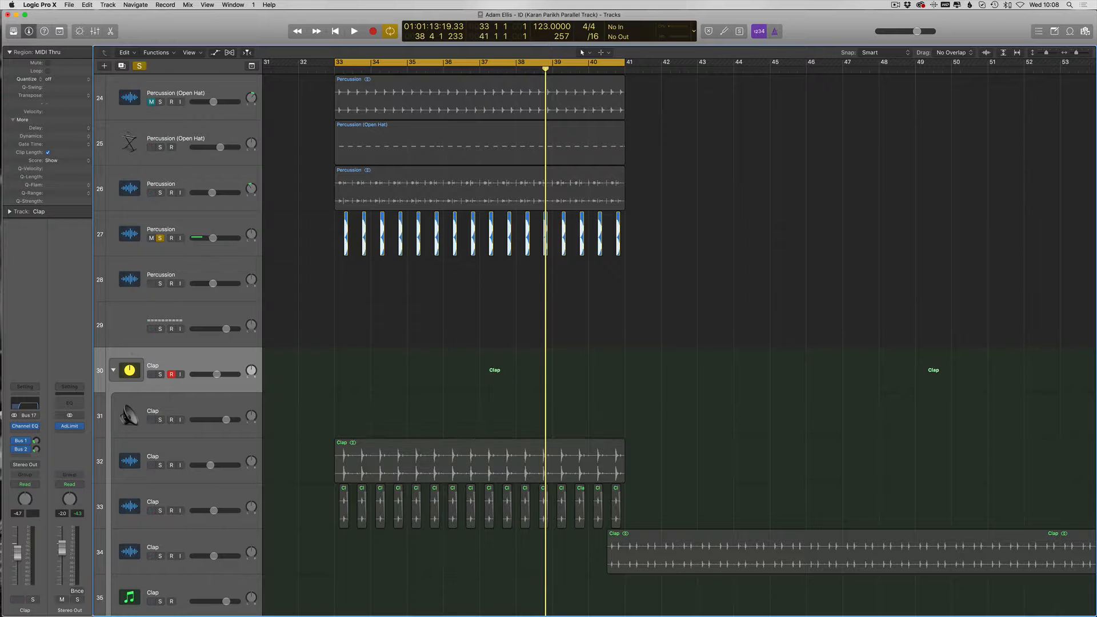
scroll(281, 447, up, 5)
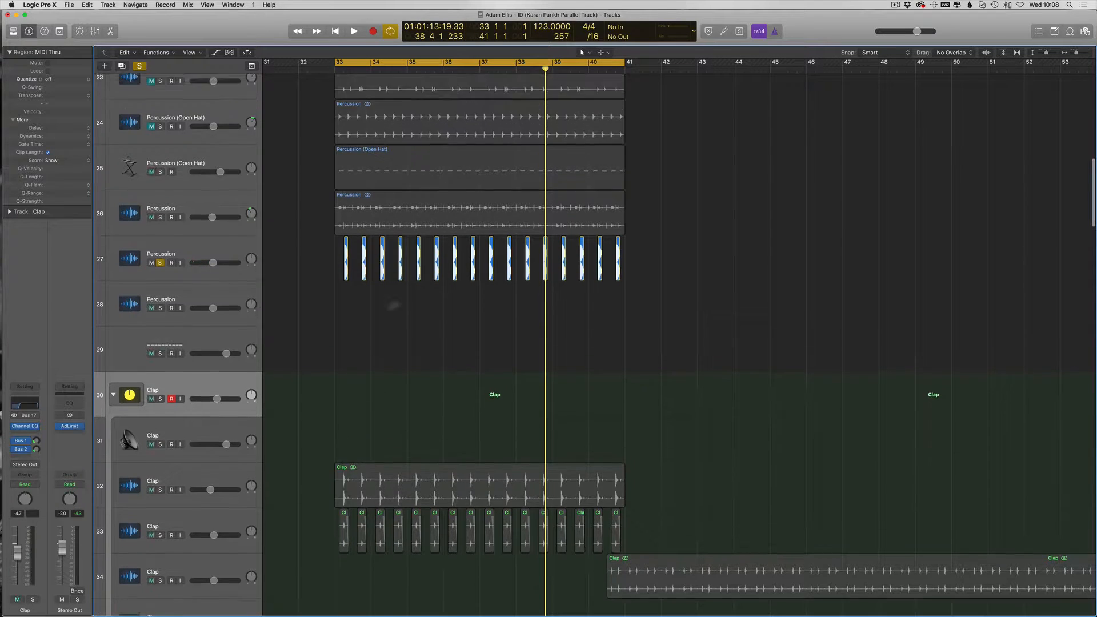
scroll(281, 448, down, 2)
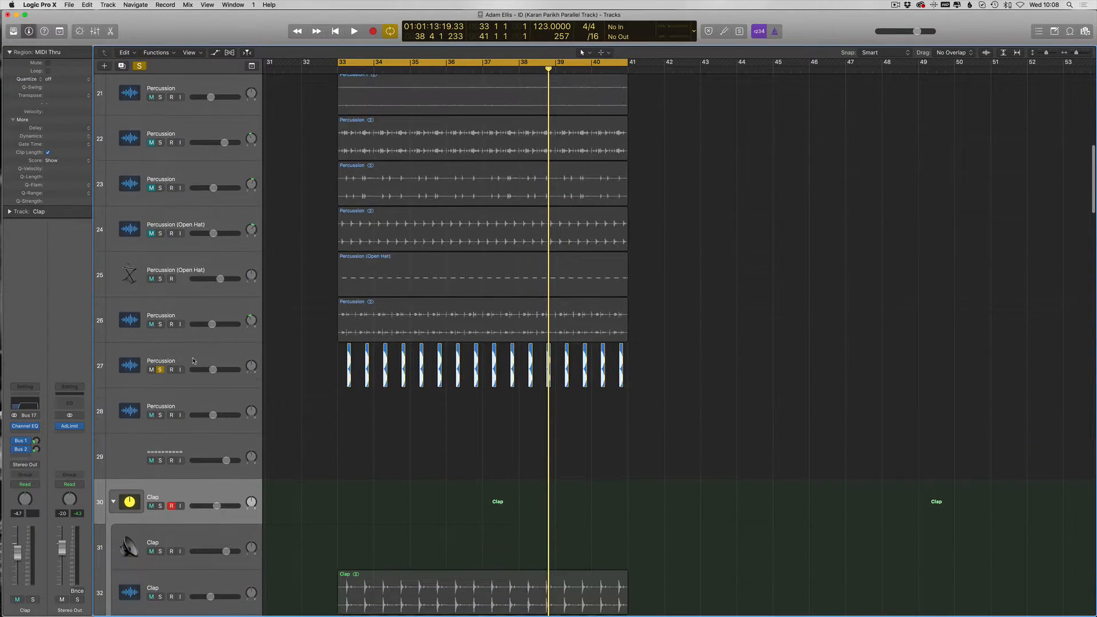
Step: Reselect Percussion track 27 and play its soloed hits briefly from bar 33
click(194, 357)
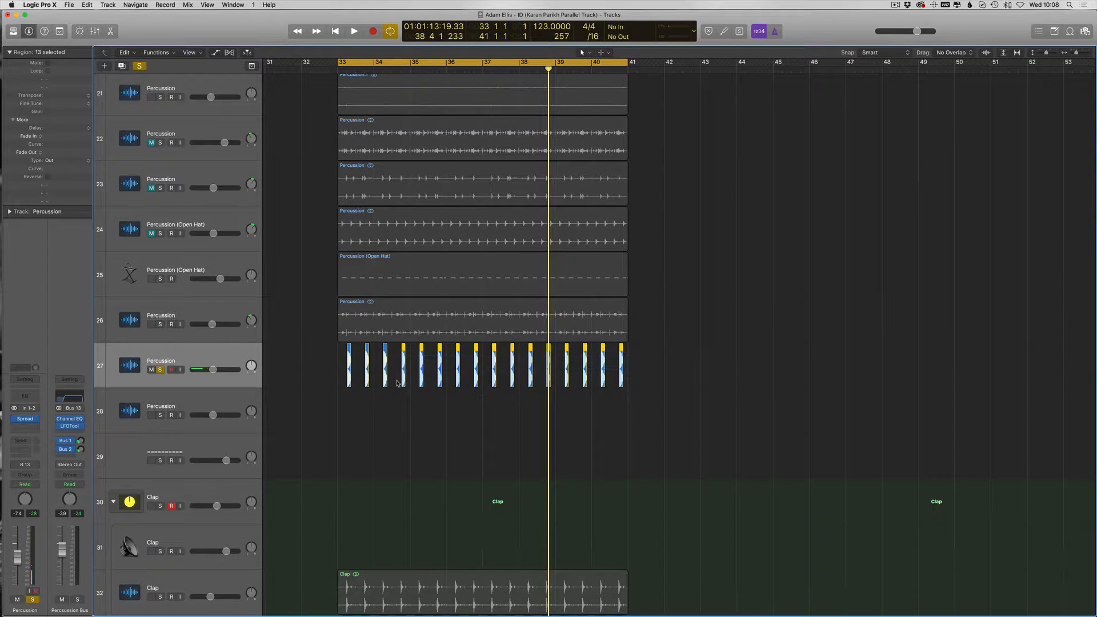
scroll(398, 384, down, 4)
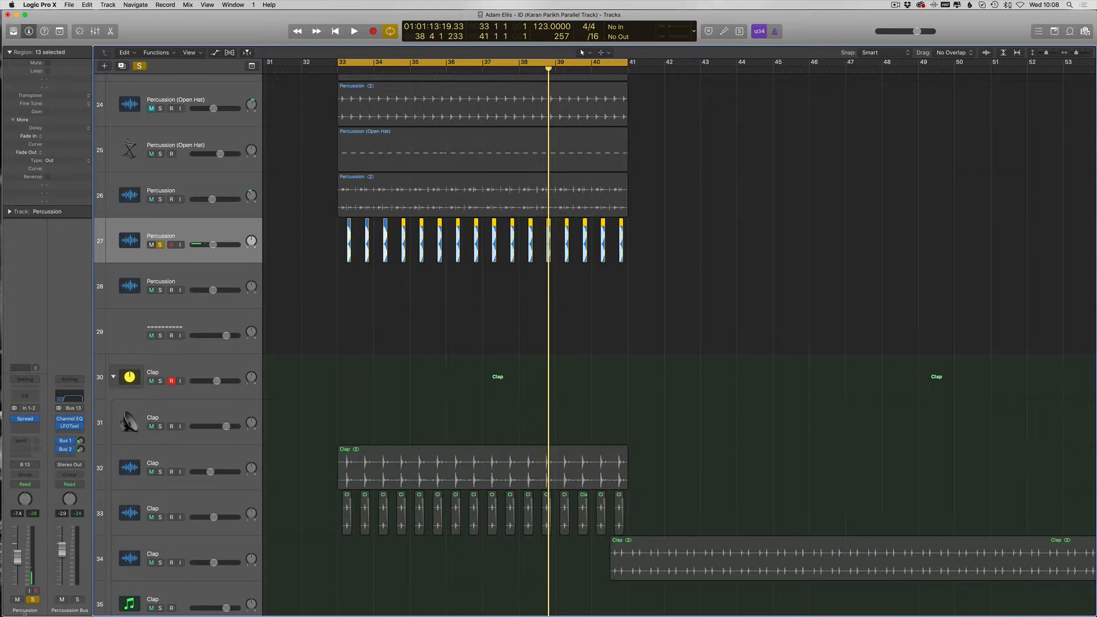
scroll(314, 272, up, 1)
key(space)
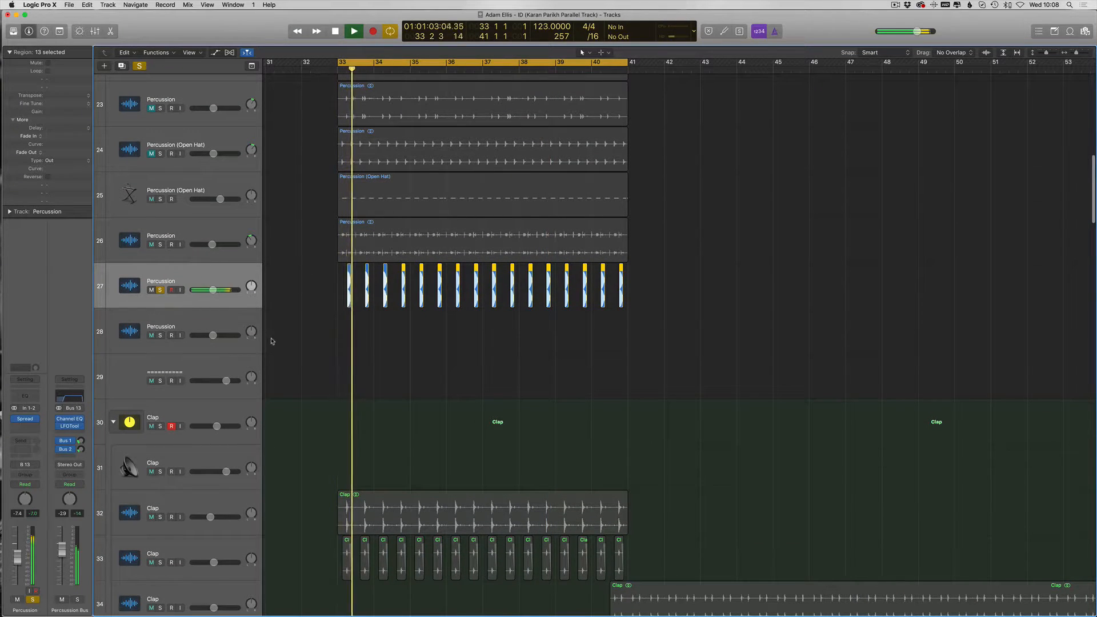
scroll(271, 341, up, 4)
key(super+Up)
key(space)
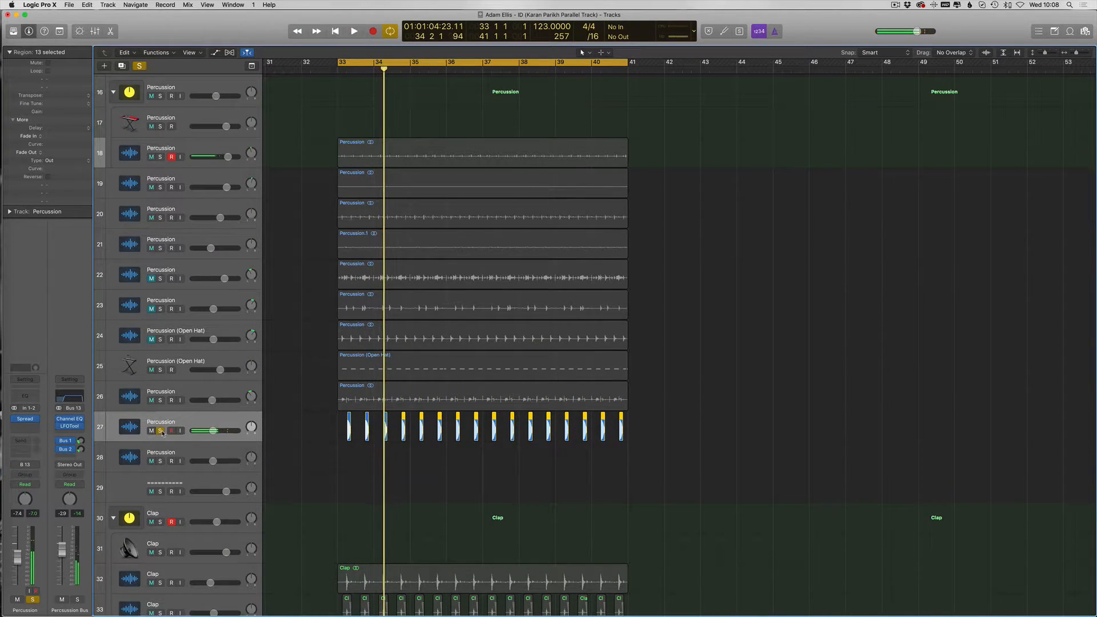
Step: Solo Clap track 32 in place of Percussion track 27, play its loop from bar 33, and turn its solo off
scroll(163, 504, down, 3)
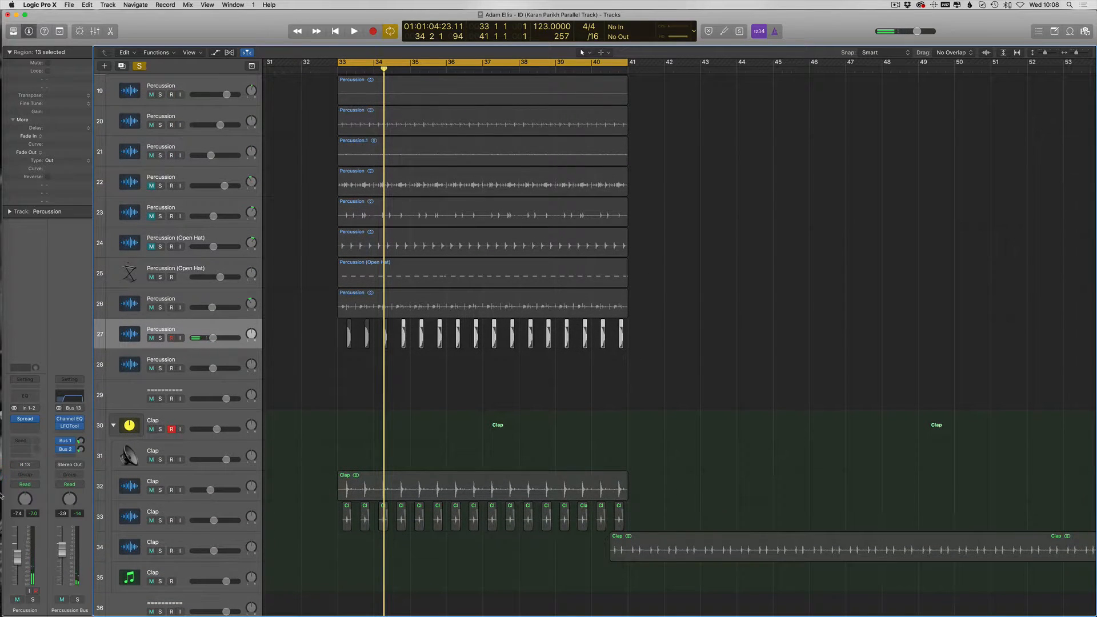
click(160, 490)
key(space)
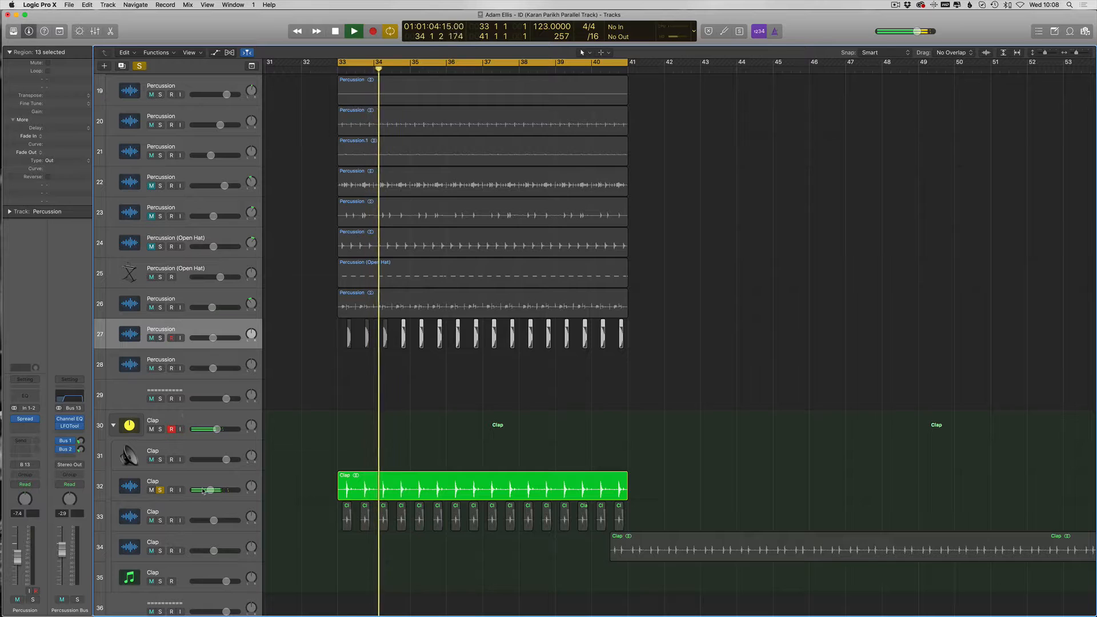
click(161, 490)
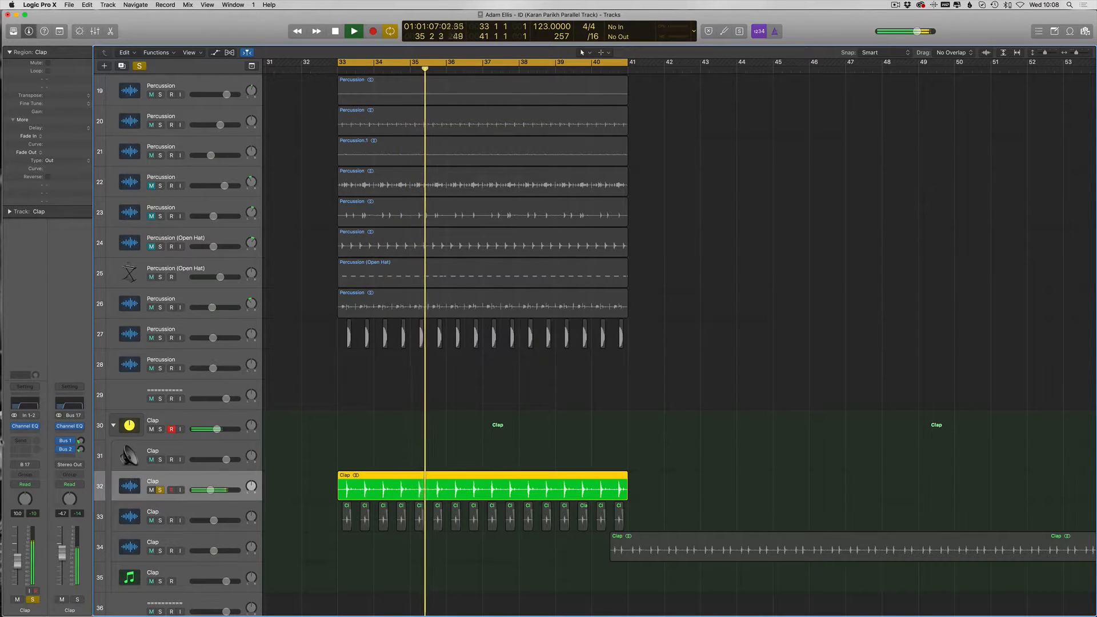
click(161, 490)
key(space)
Step: Solo Clap track 33, play it from bar 33, and compare it with its Stereo Delay bypassed and active
click(160, 520)
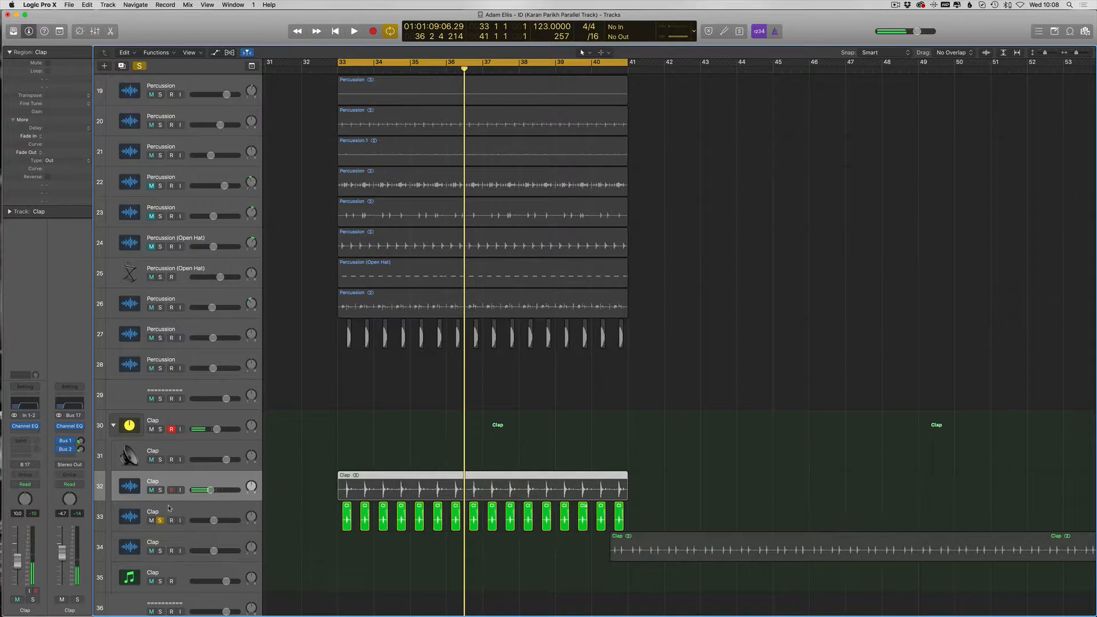
key(space)
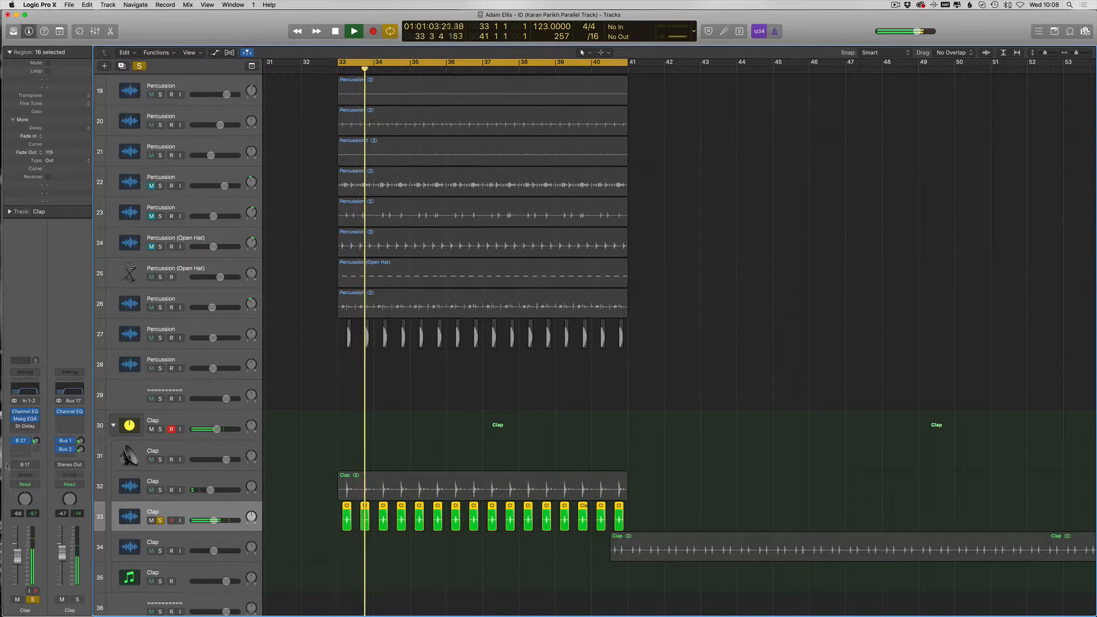
click(35, 426)
click(35, 439)
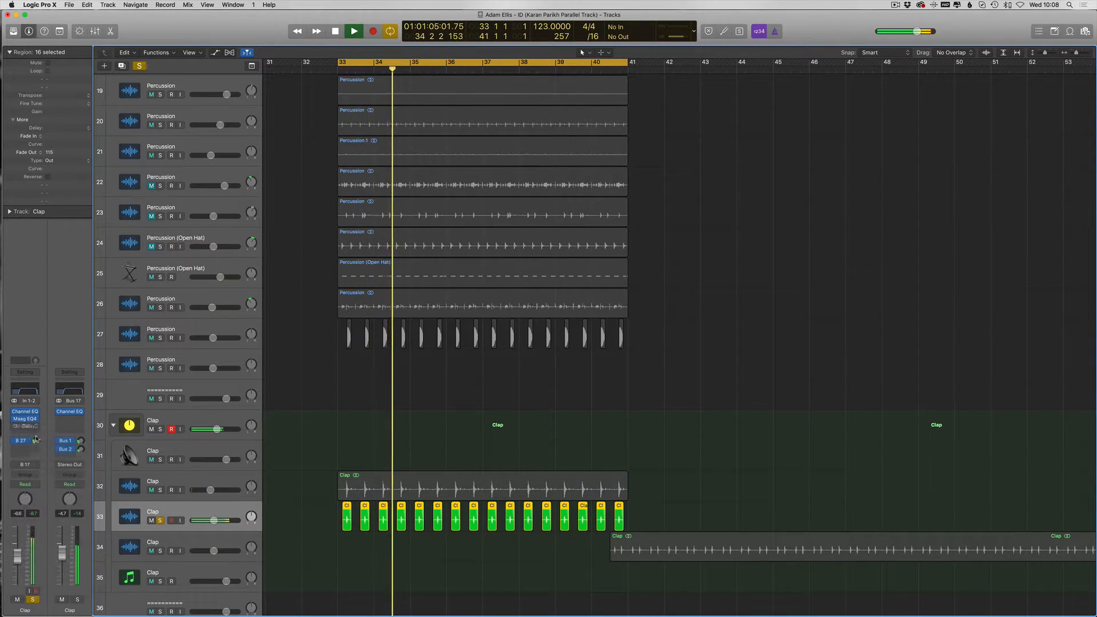
Step: In Clap track 33's Channel EQ, raise the low cut and set the 200 Hz band to 295 Hz at +1.0 dB
click(33, 392)
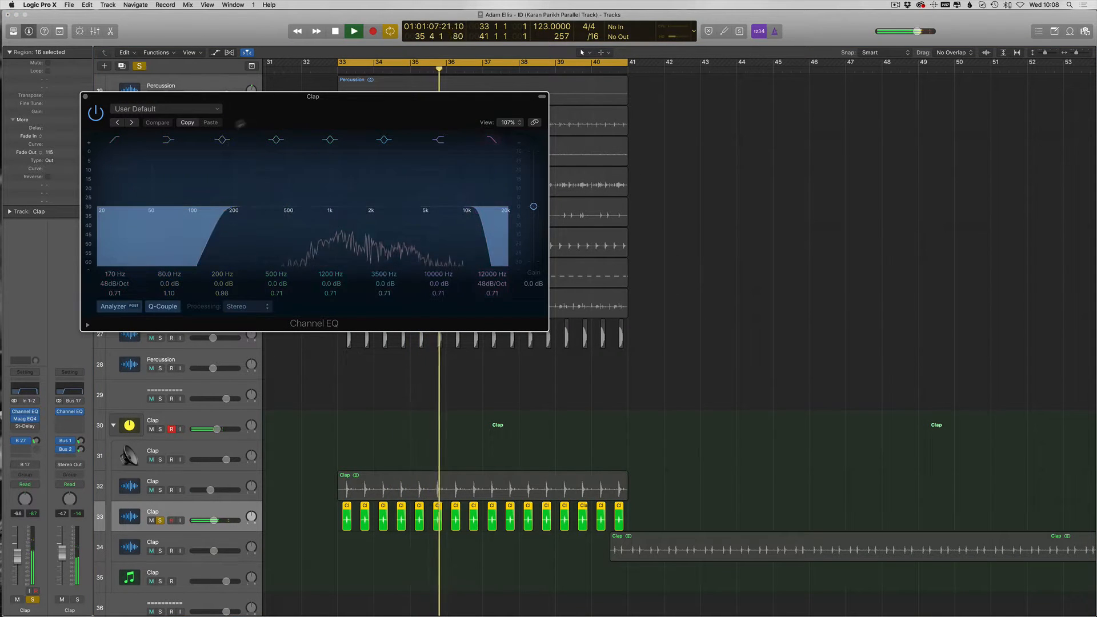
drag(240, 232, 261, 231)
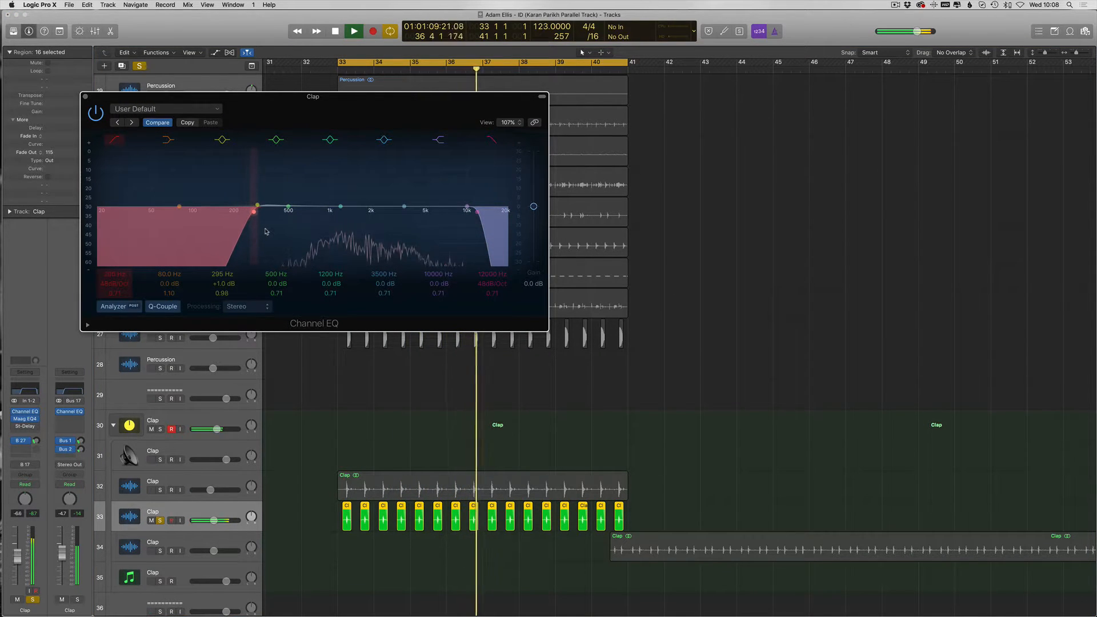
key(space)
click(85, 97)
Step: Remove the Stereo Delay from Clap track 33's inserts and show the Aux 27 channel fed by its Bus 27 send
scroll(296, 480, down, 3)
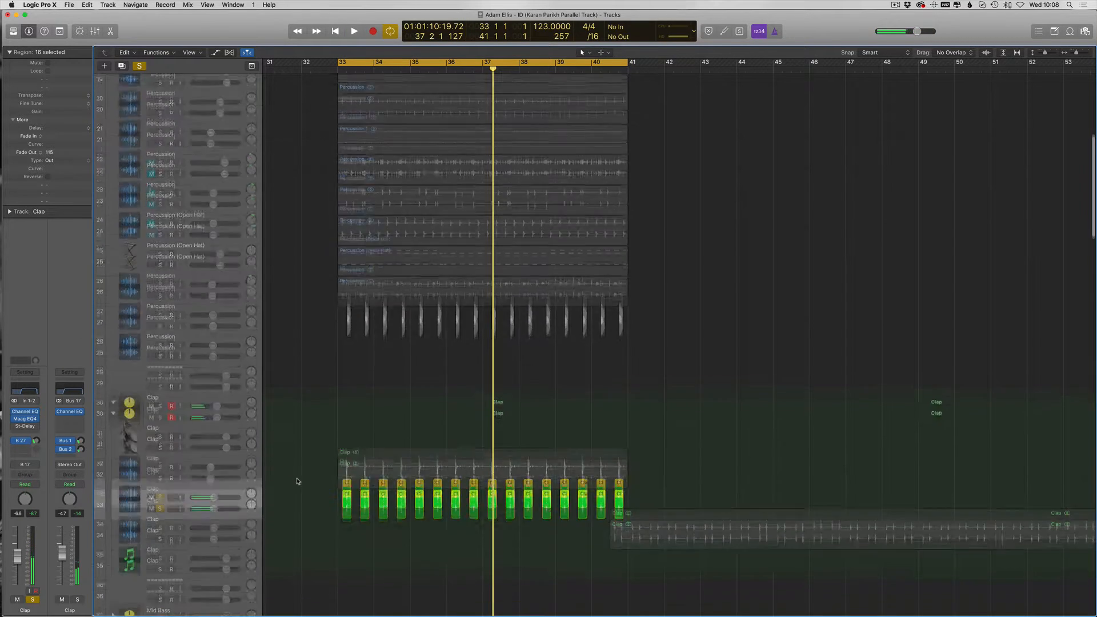
click(35, 424)
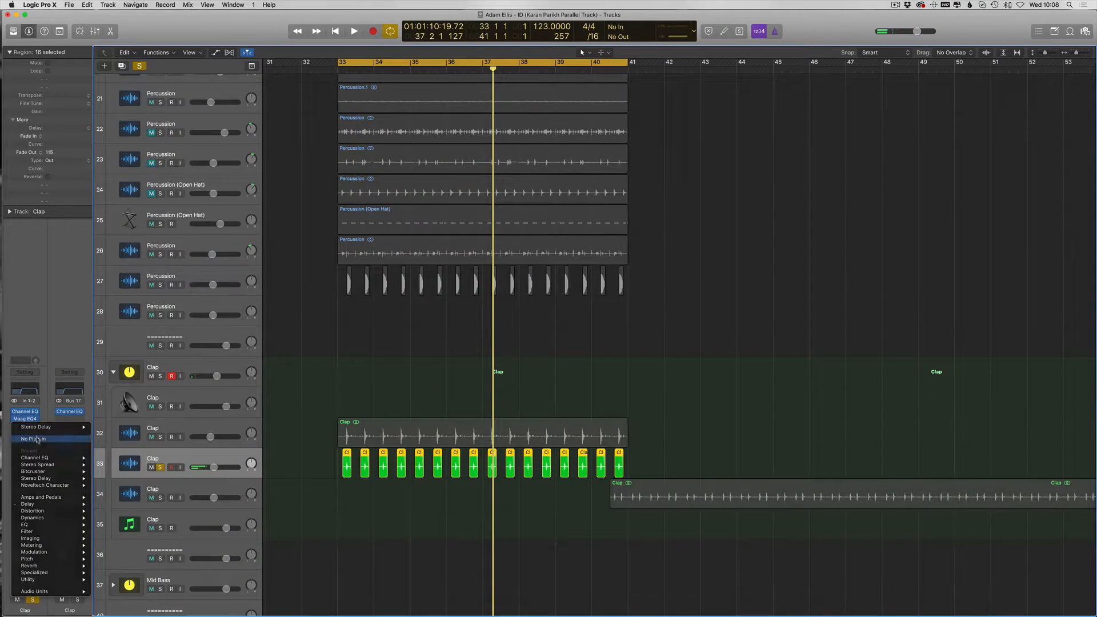
click(37, 438)
click(26, 441)
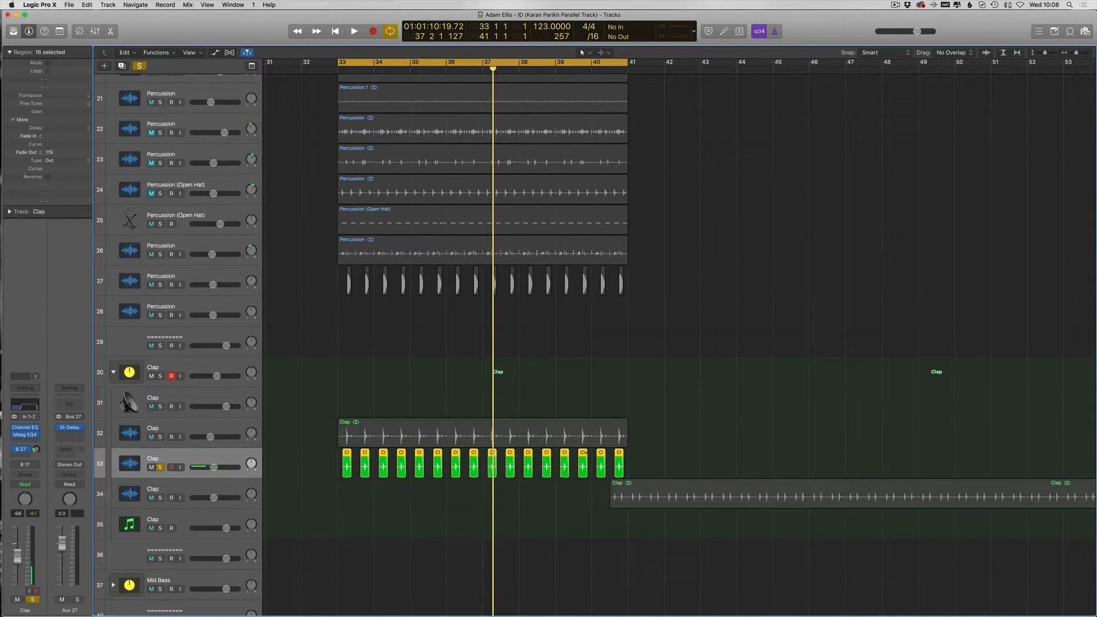
Step: Select Percussion track 18 and inspect the Channel EQ and LFOTool settings on its Percussion Bus
scroll(104, 502, up, 5)
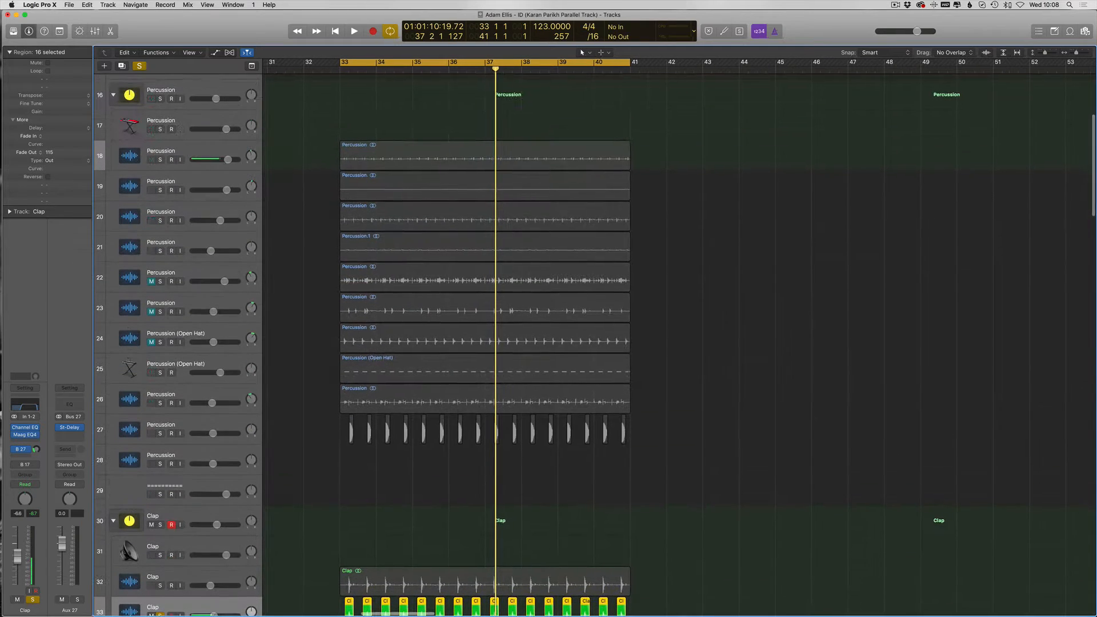
click(174, 151)
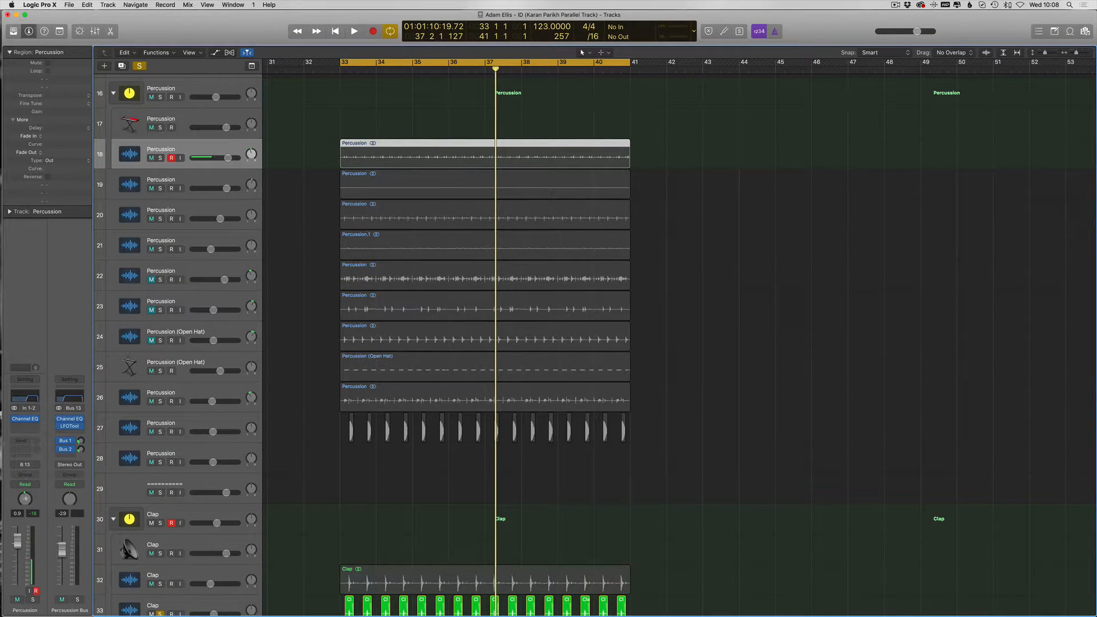
click(74, 403)
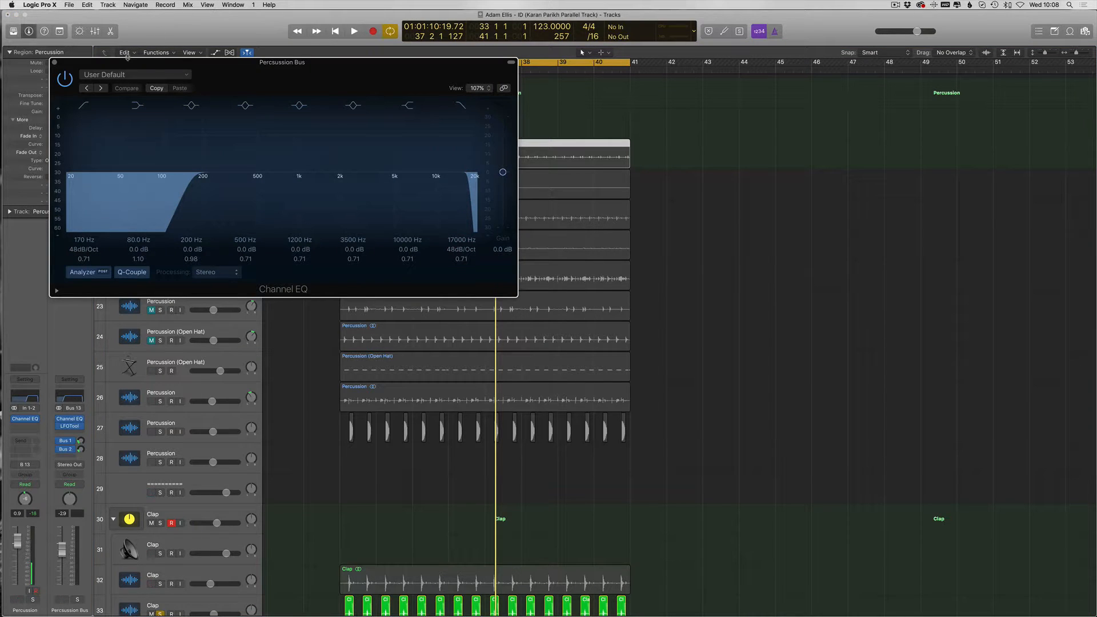
drag(127, 58, 258, 92)
click(185, 97)
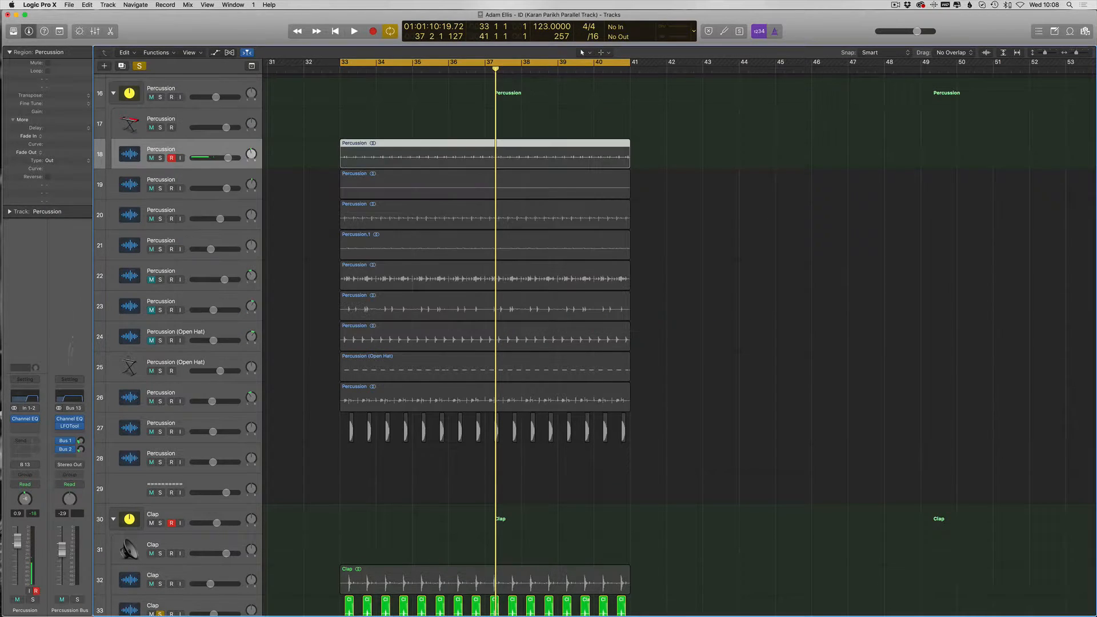
click(70, 426)
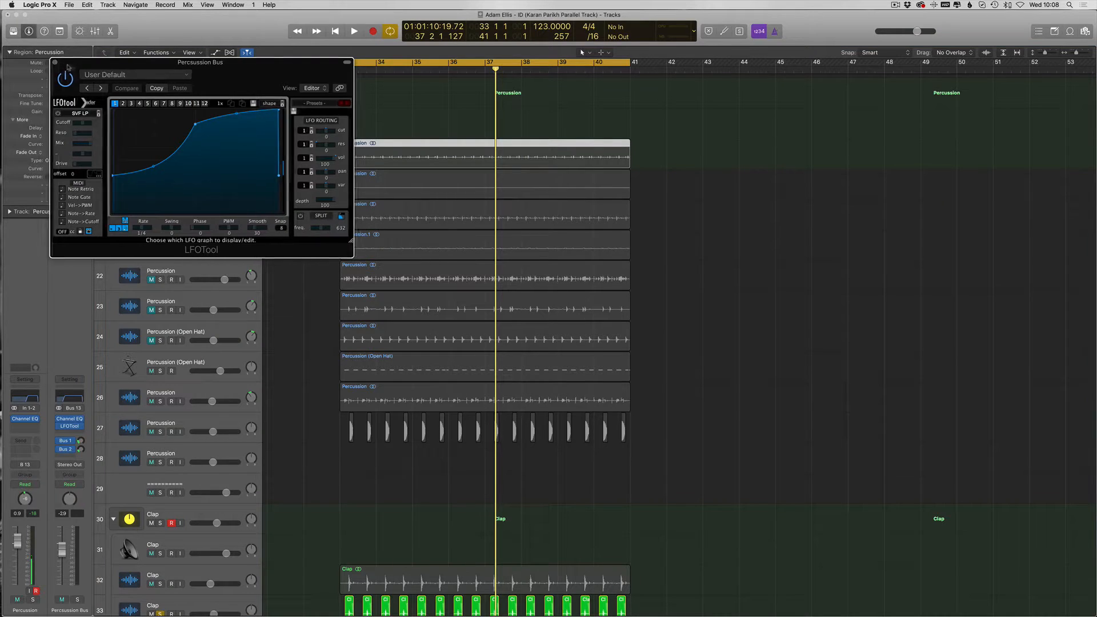
drag(67, 67, 250, 80)
click(242, 76)
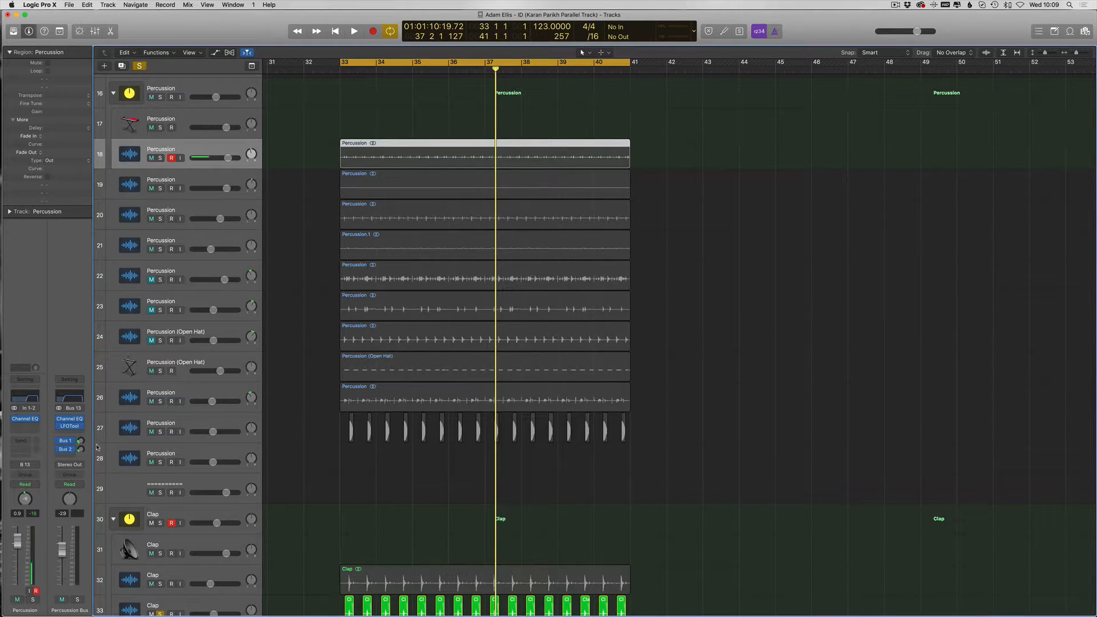
Step: Start playback from bar 33 with Percussion track 18 soloed and Clap track 33 taken out of solo
scroll(362, 230, up, 8)
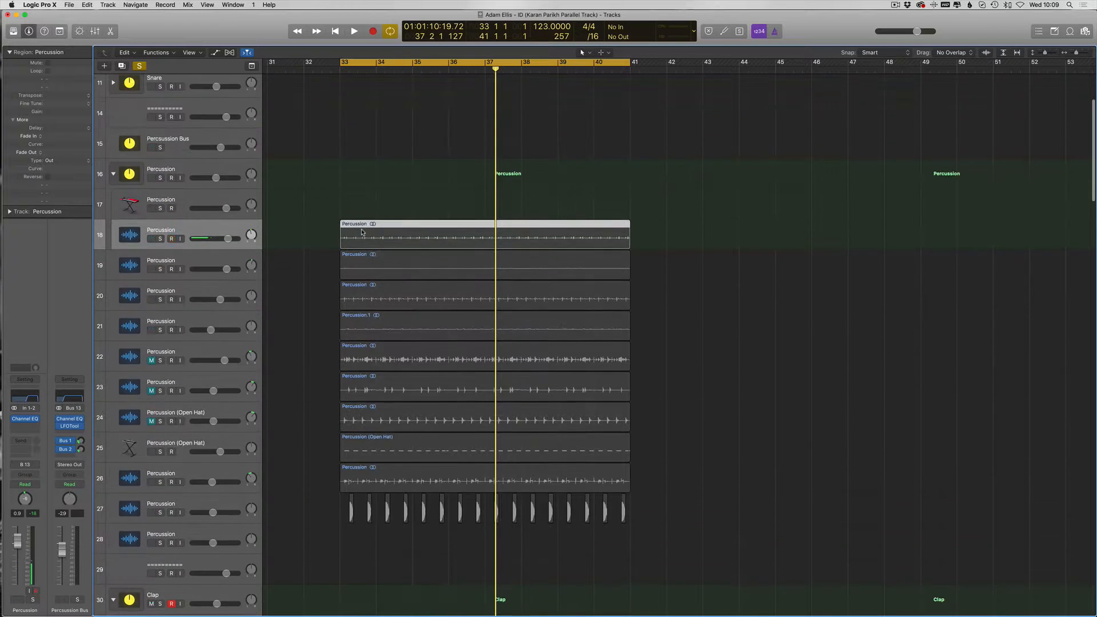
key(super+Up)
scroll(362, 230, down, 3)
scroll(156, 175, up, 1)
key(space)
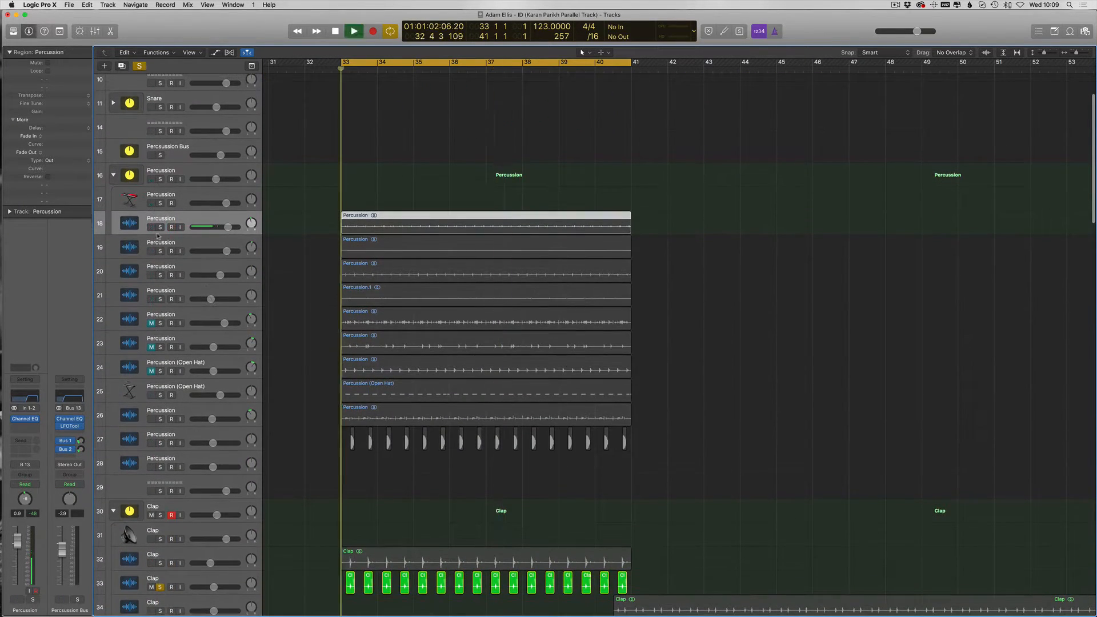
click(160, 227)
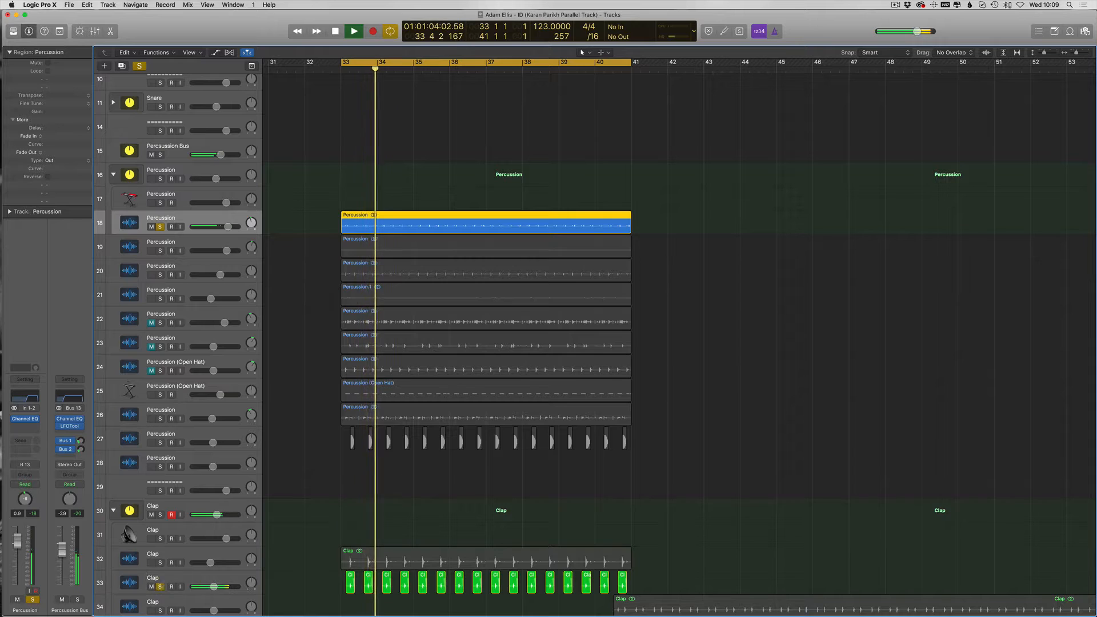
click(160, 587)
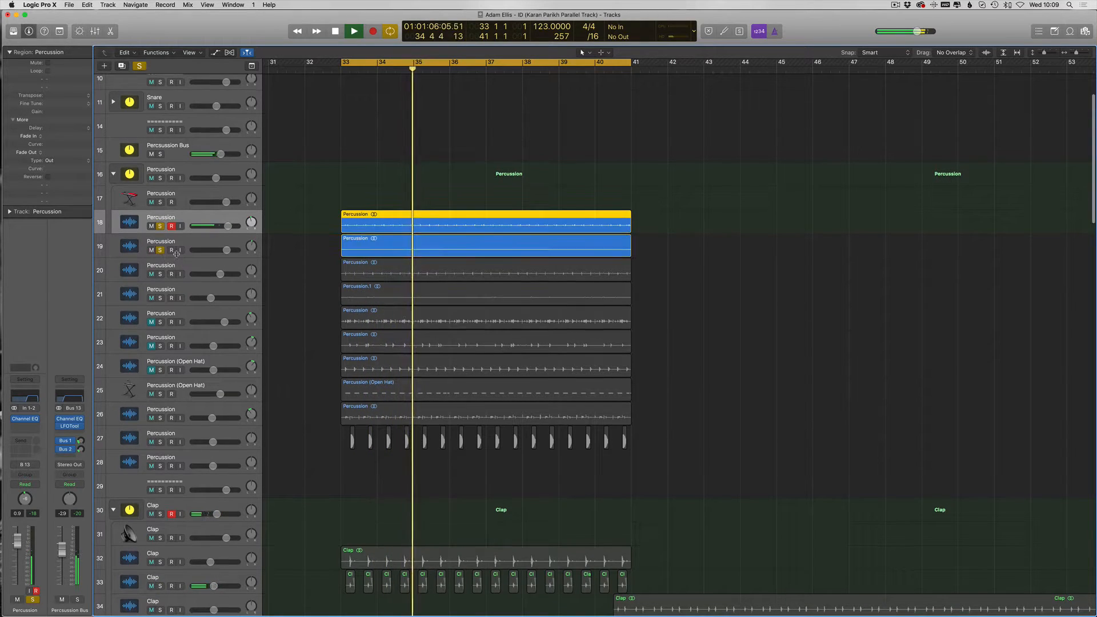
Step: Add Percussion tracks 19 to 24 to the solo one after another while the loop plays
click(160, 250)
click(160, 274)
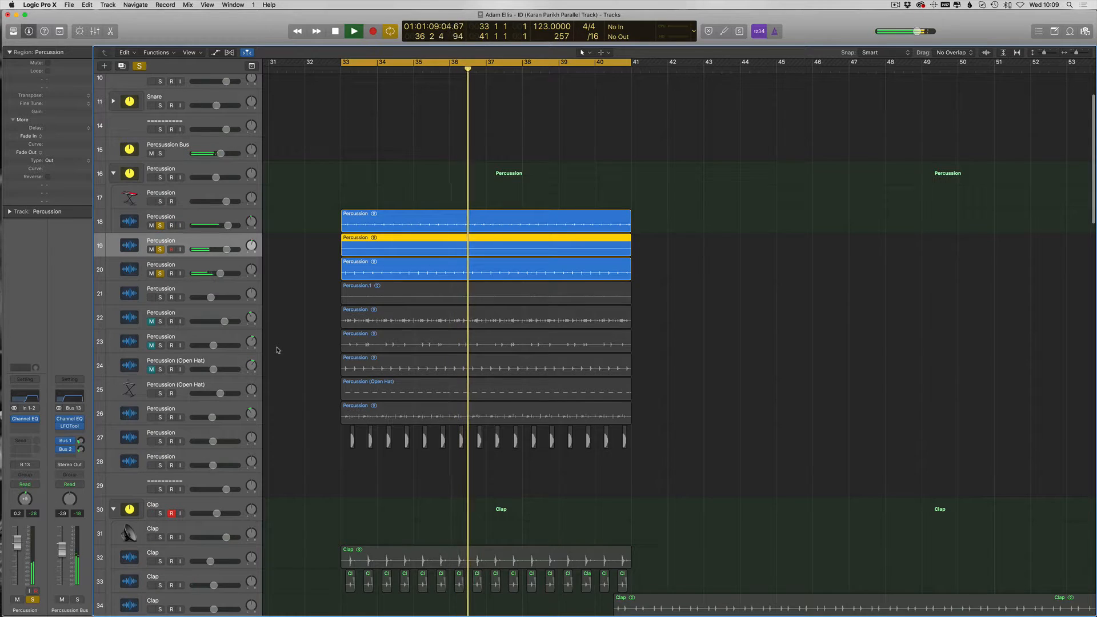
click(161, 297)
click(175, 291)
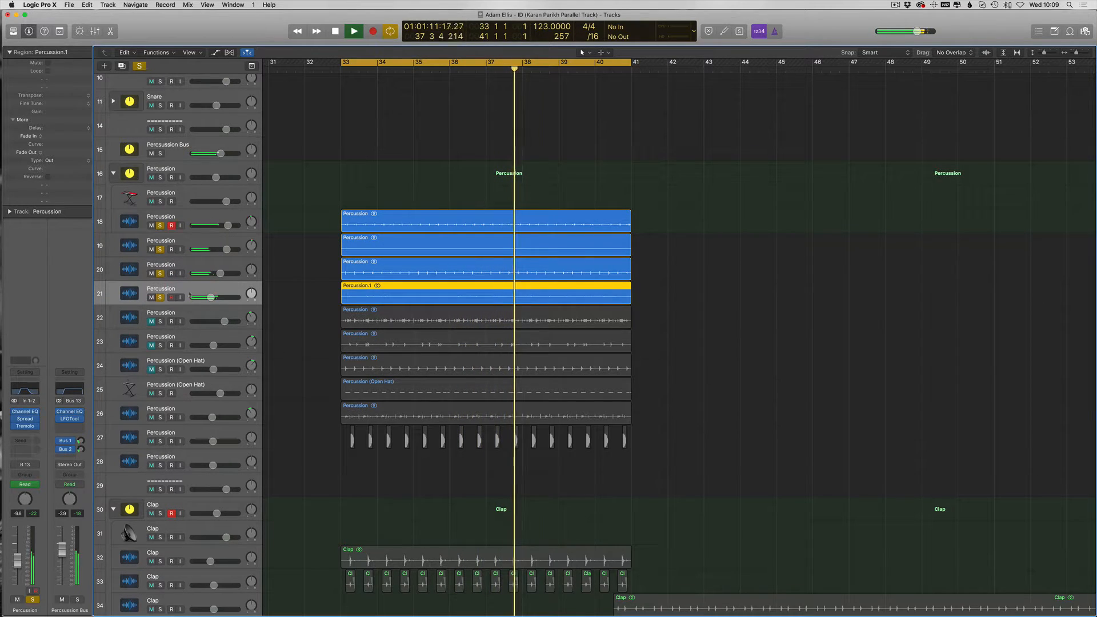
click(160, 322)
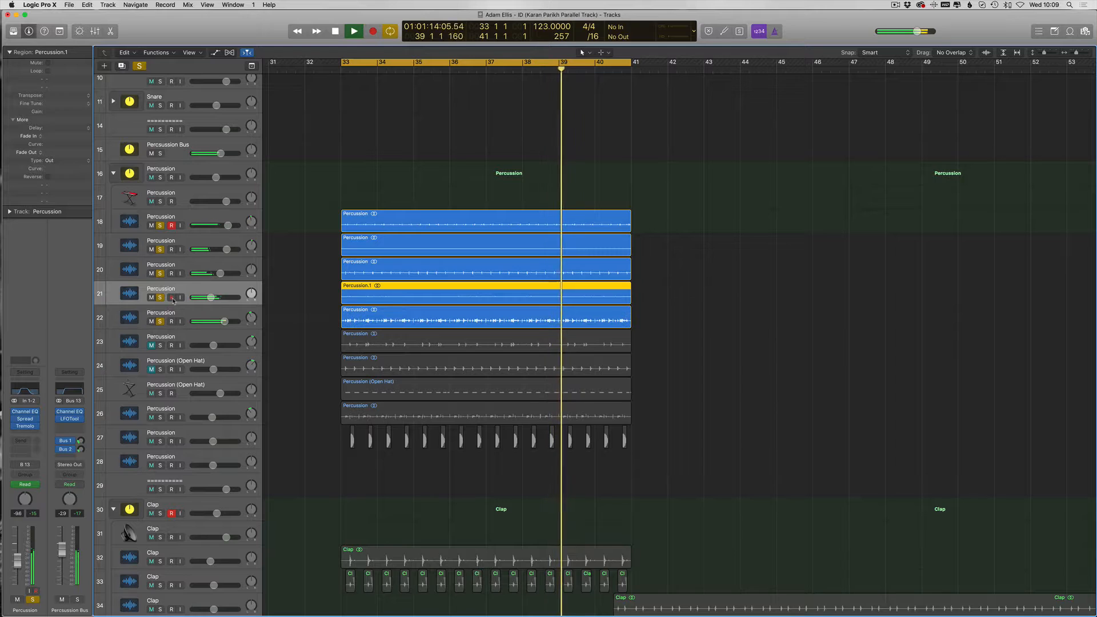
click(161, 346)
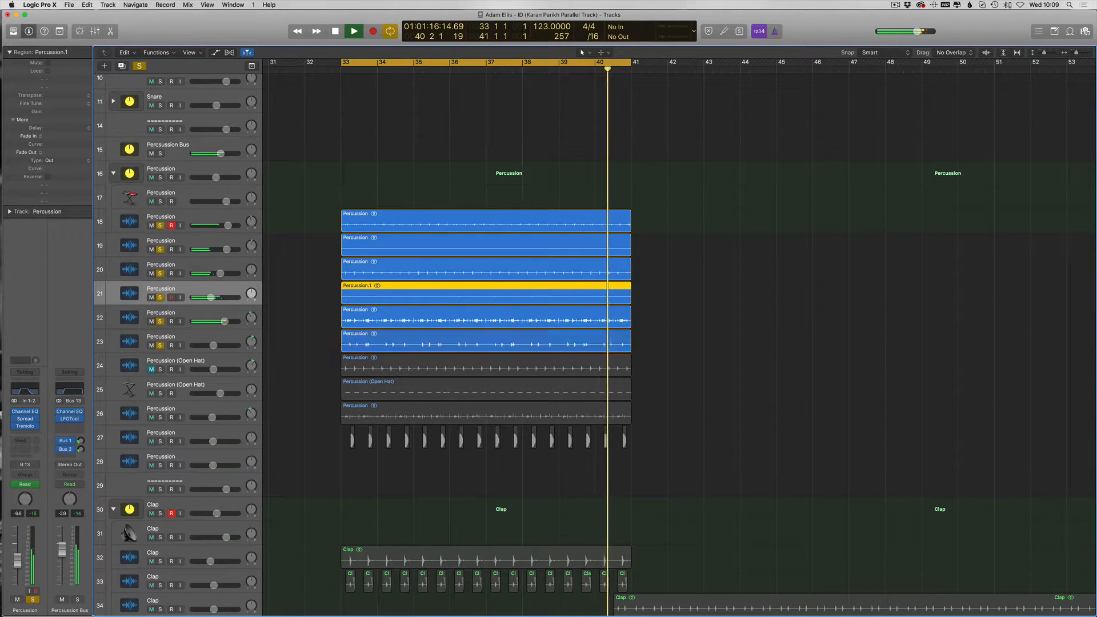
click(161, 369)
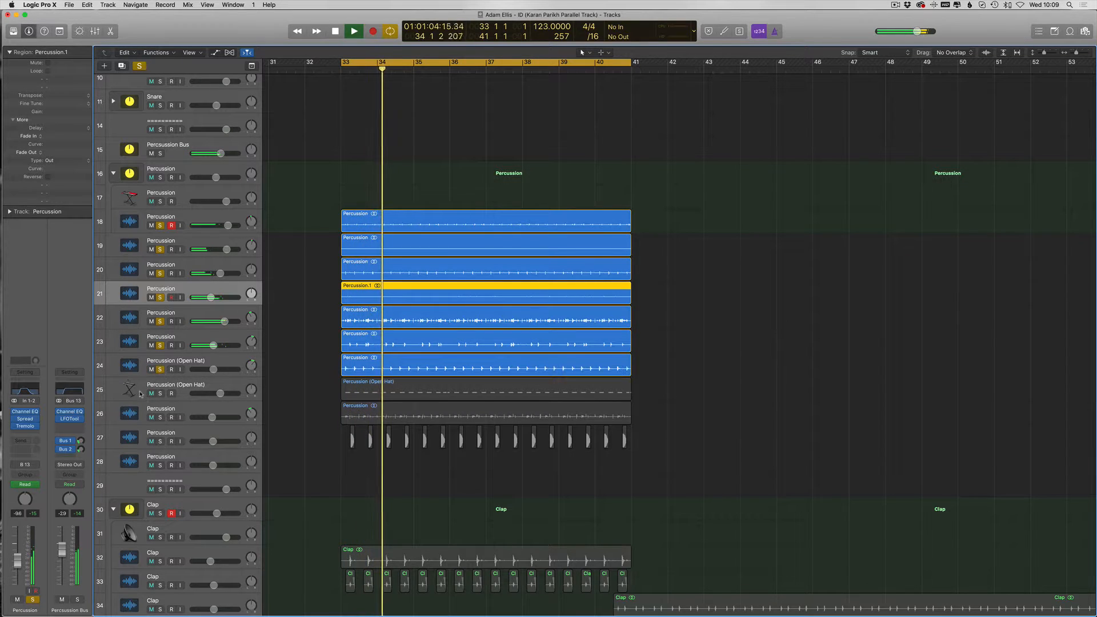
Step: Add Percussion (Open Hat) track 25 to the solo and adjust its volume to -3.9 dB
click(161, 394)
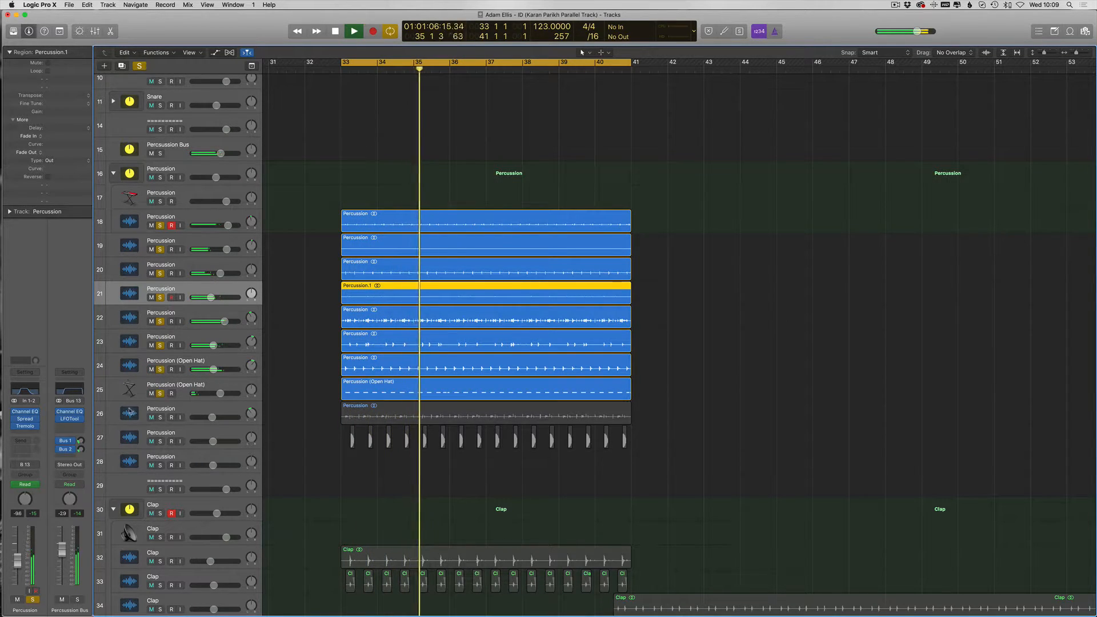
click(166, 388)
drag(21, 557, 18, 552)
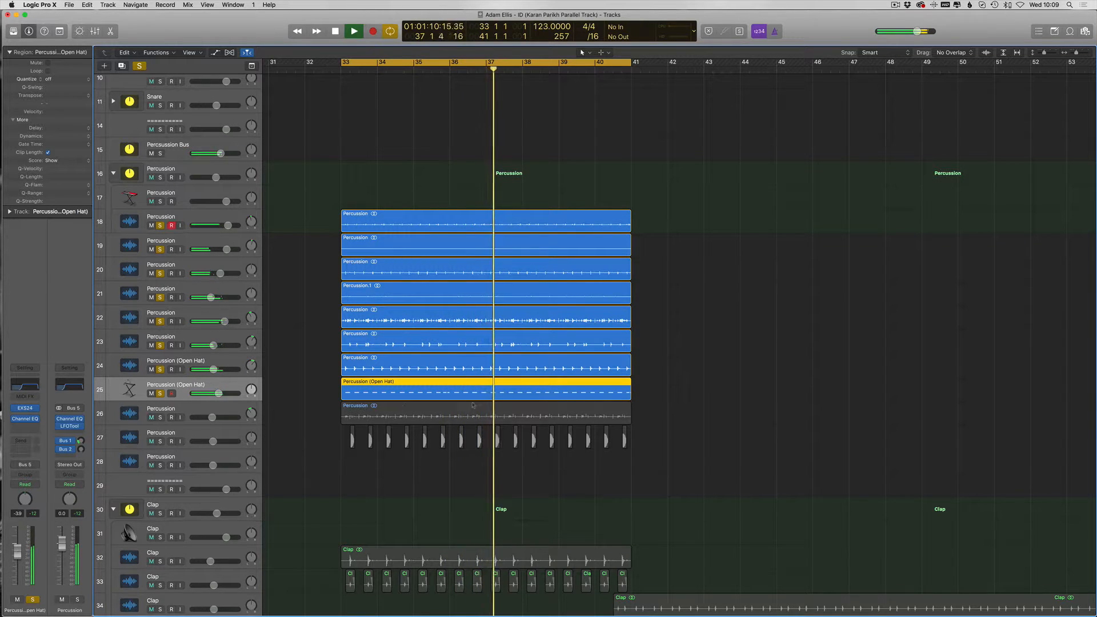
Step: Add Percussion tracks 26 and 27 and Clap tracks 32 and 33 to the soloed layers
click(170, 415)
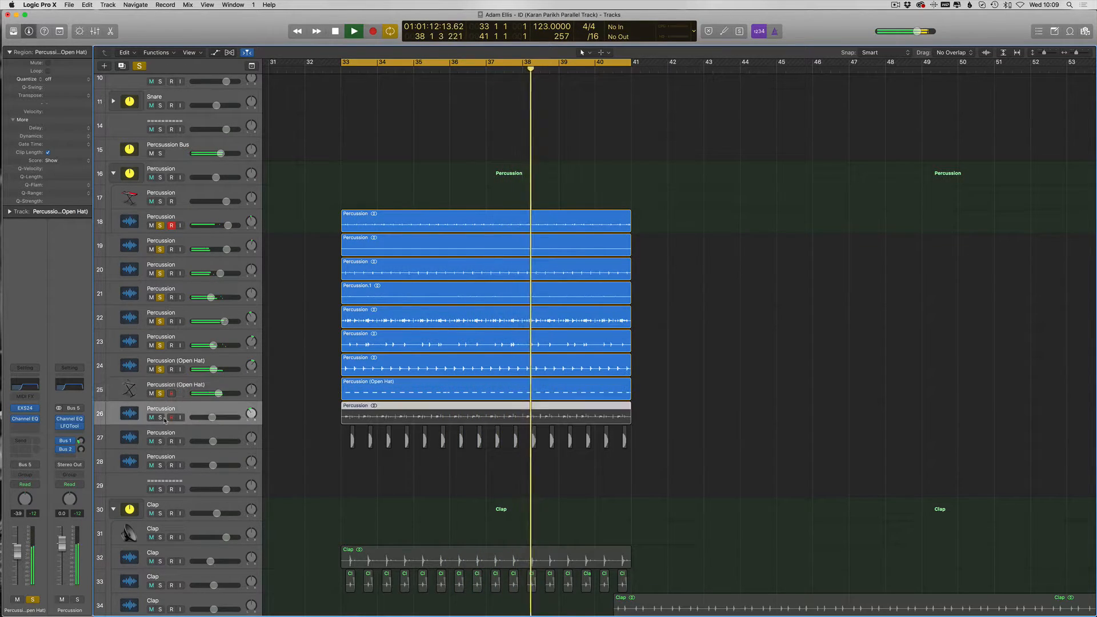
key(s)
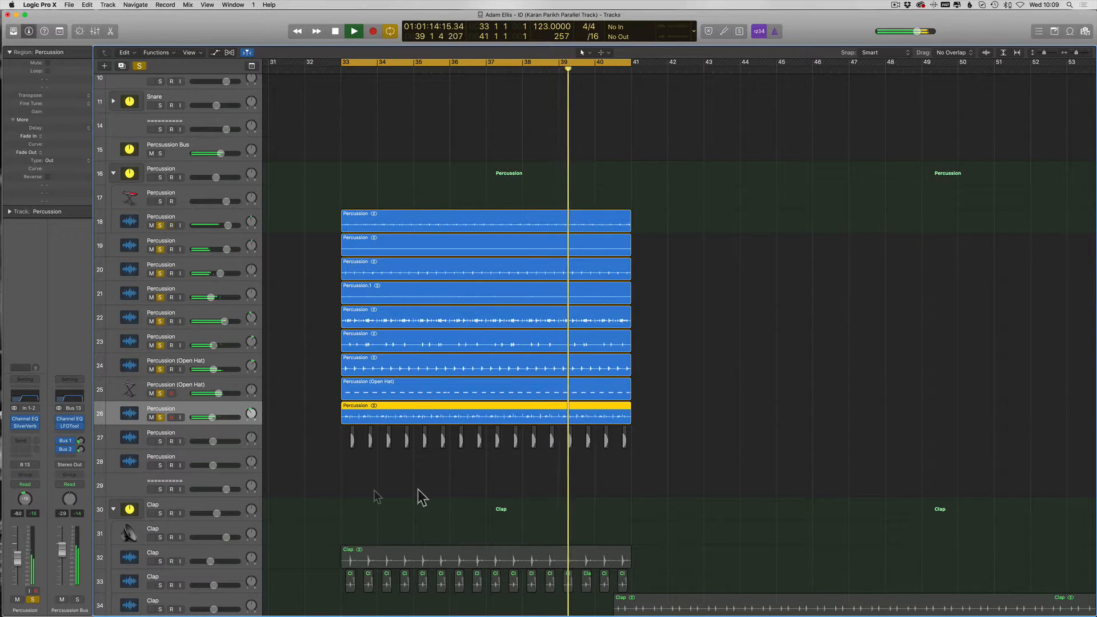
click(160, 441)
scroll(177, 509, down, 3)
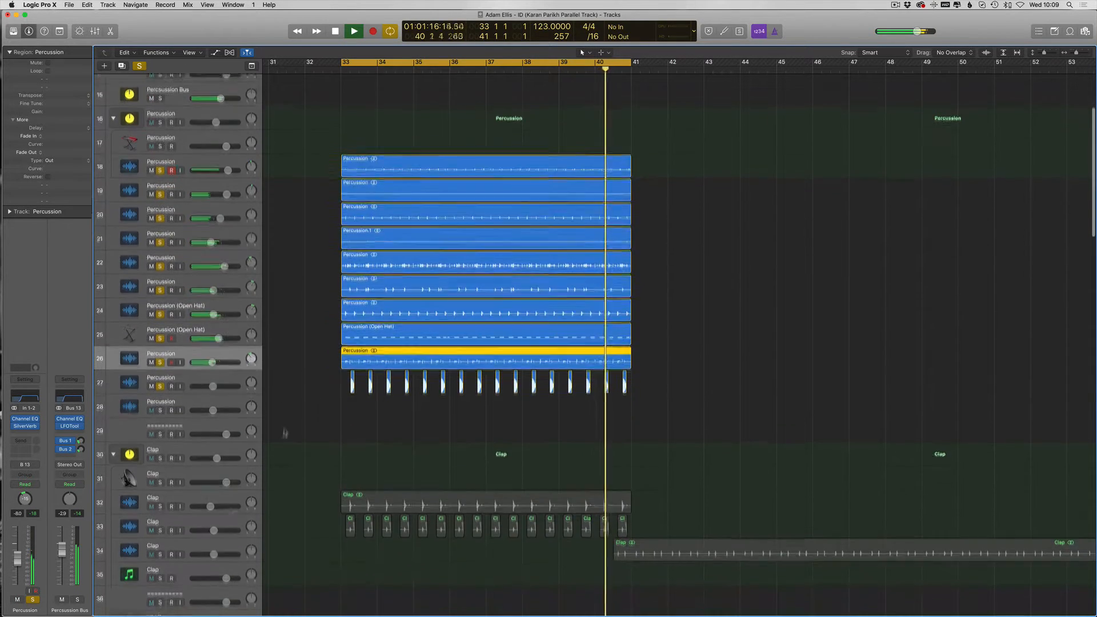
click(160, 489)
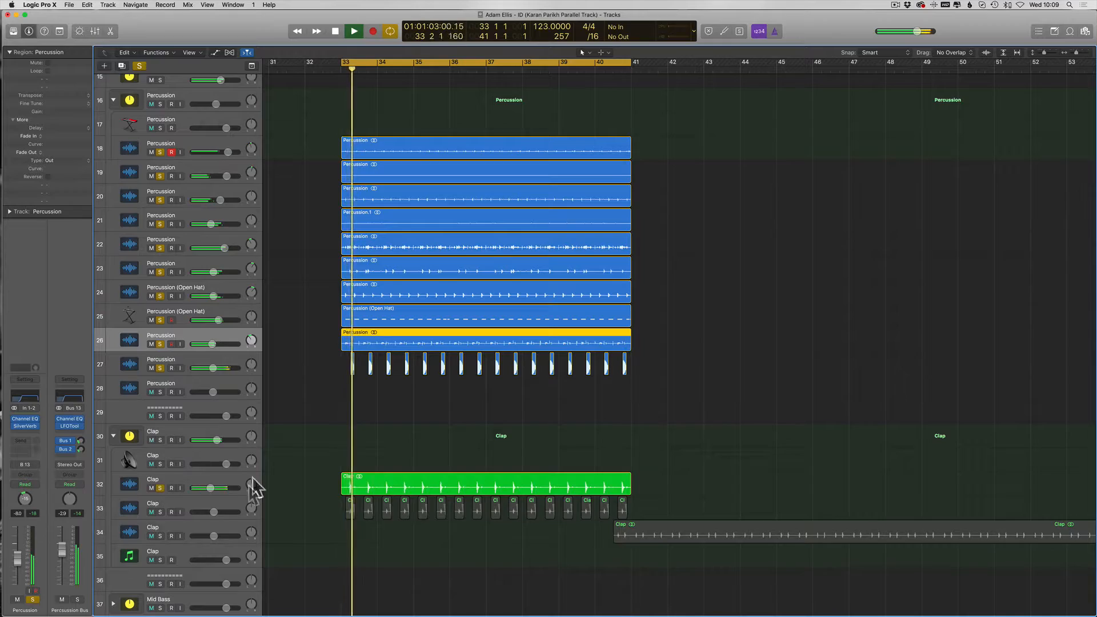
scroll(159, 511, down, 2)
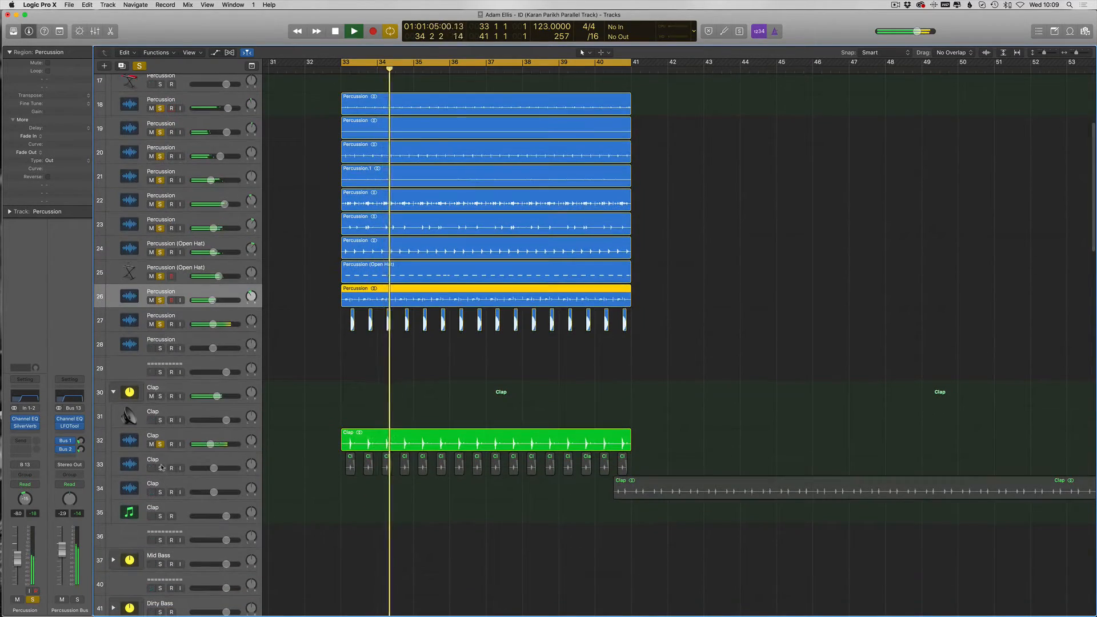
click(160, 468)
Step: Add the Kick stack on track 5 and Sub (1) track 55 to the soloed layers
scroll(443, 355, up, 2)
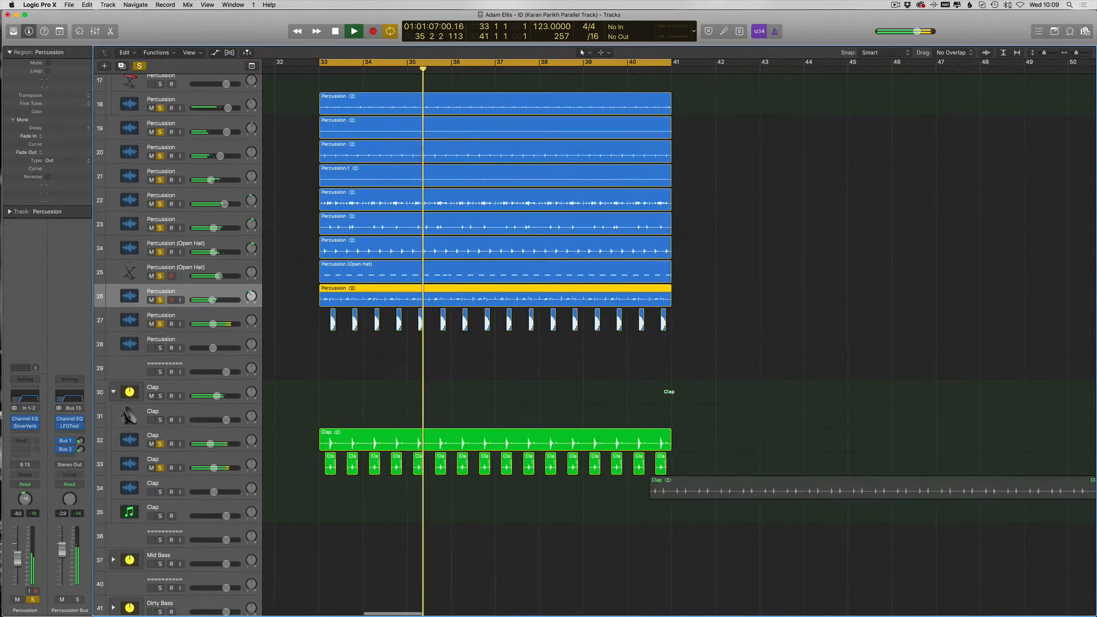
scroll(377, 473, down, 10)
scroll(383, 471, up, 15)
scroll(383, 470, up, 3)
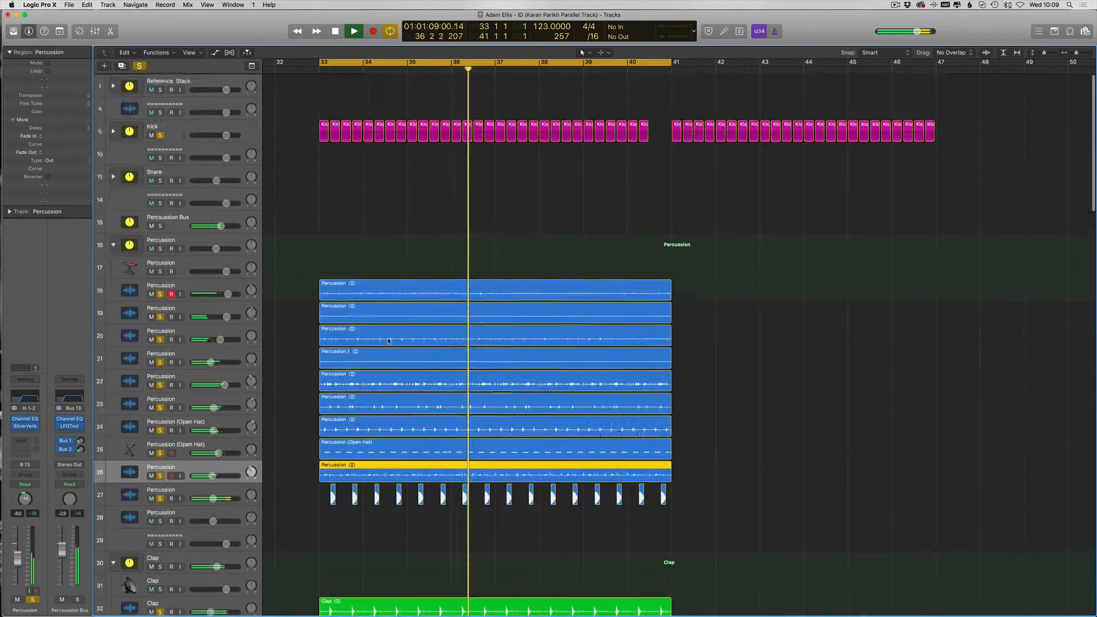
scroll(537, 394, down, 2)
scroll(541, 389, down, 6)
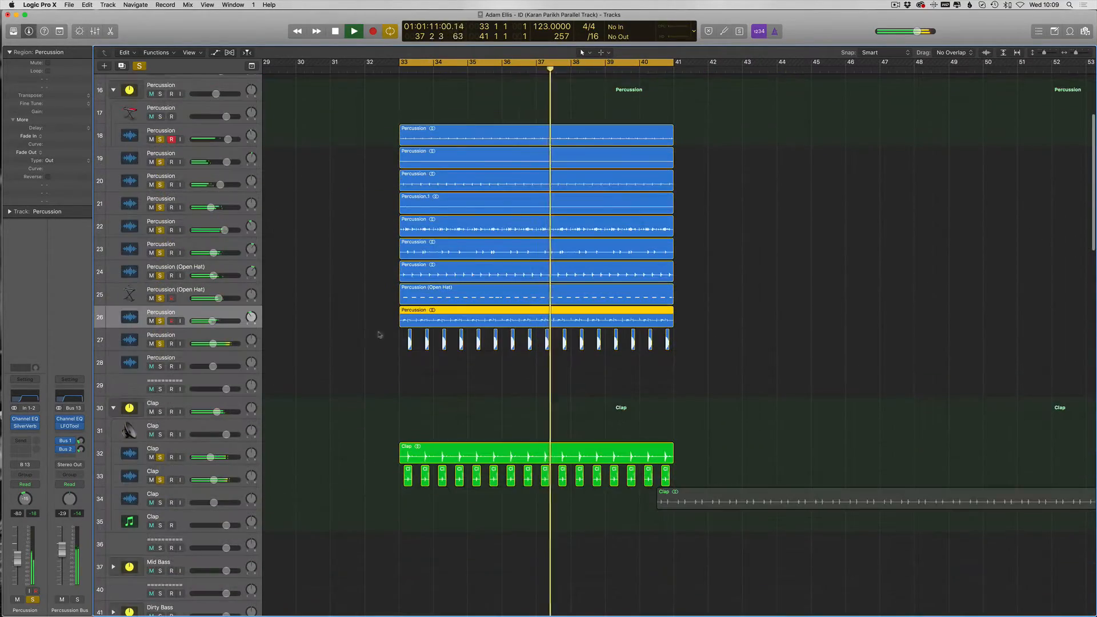
scroll(485, 350, down, 15)
scroll(485, 351, up, 2)
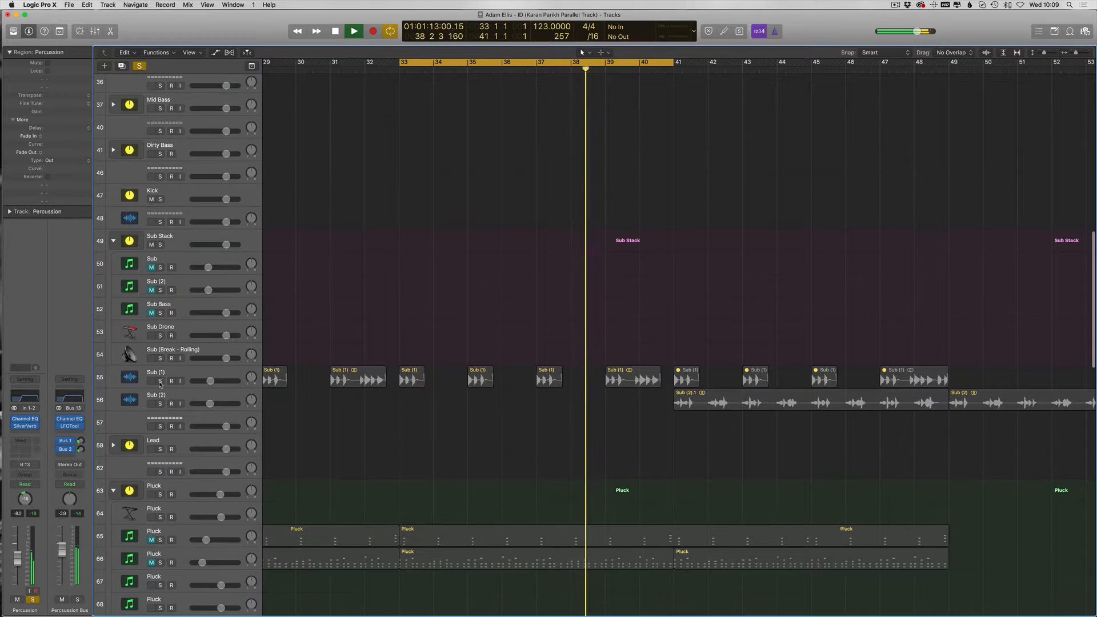
click(160, 379)
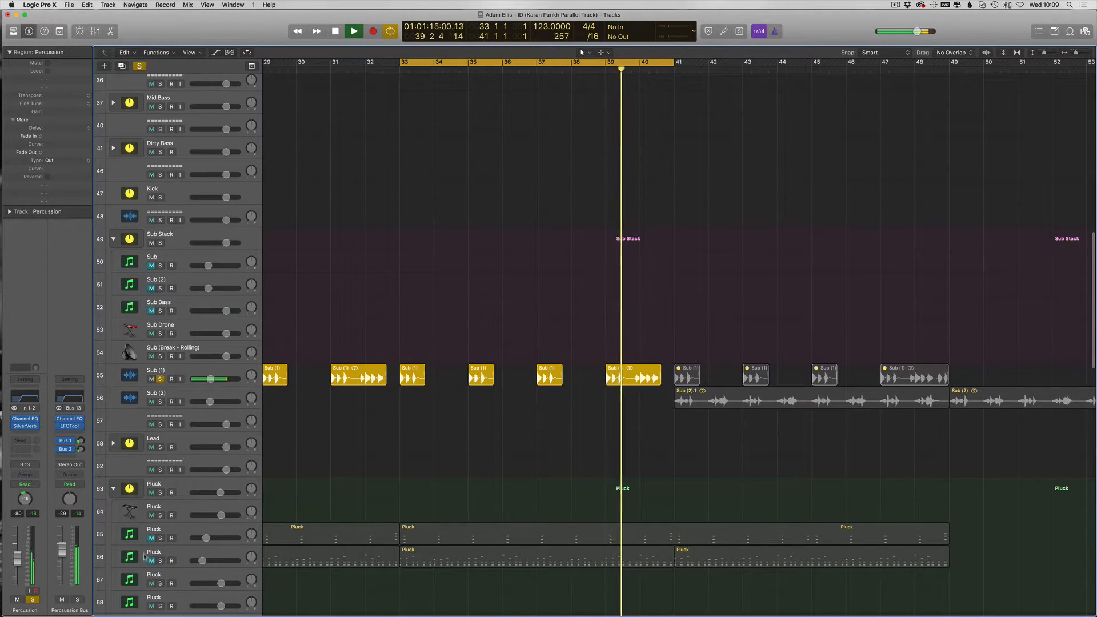
Step: Select Pluck track 66 and add it to the soloed layers
scroll(515, 514, down, 1)
click(514, 531)
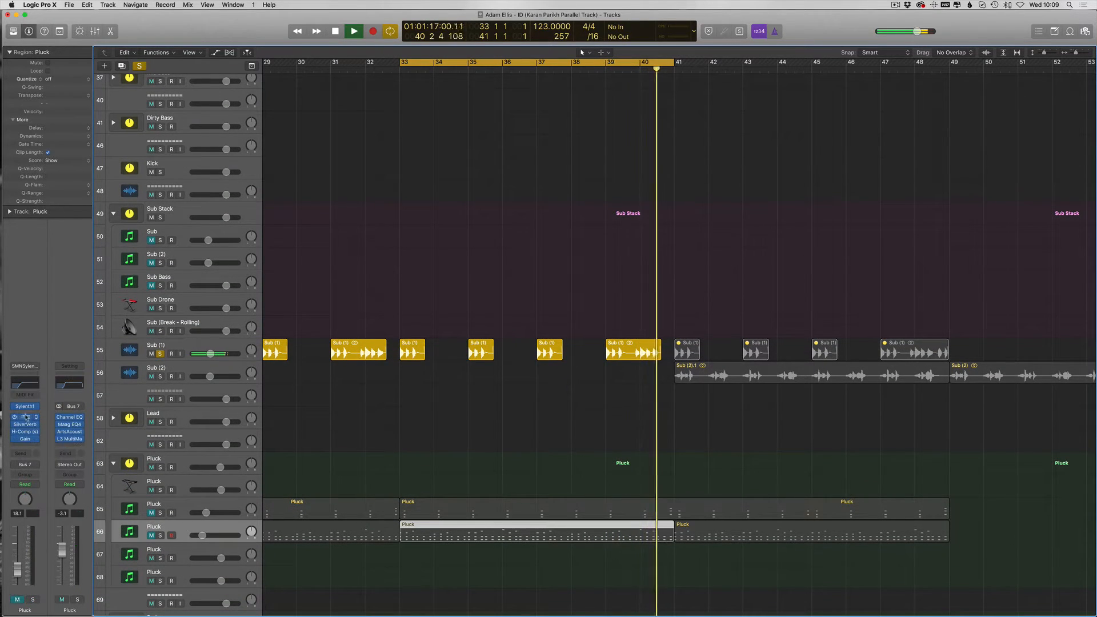
click(160, 536)
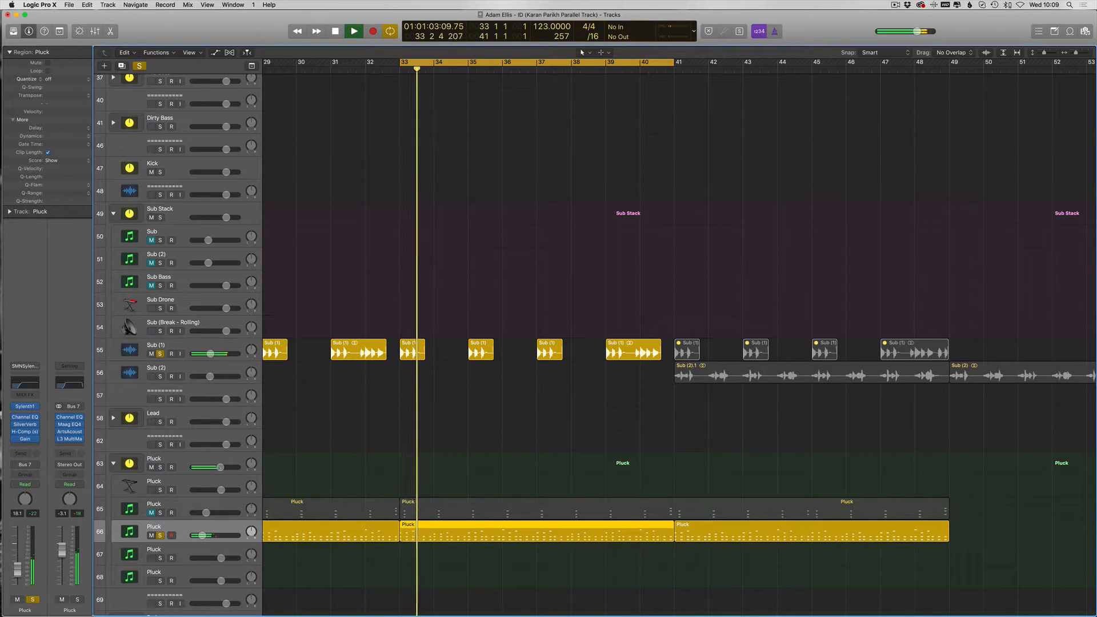
Step: In Pluck track 66's Sylenth1, adjust the filter cutoff and set the ModEnv 1 decay to about 2.5
key(v)
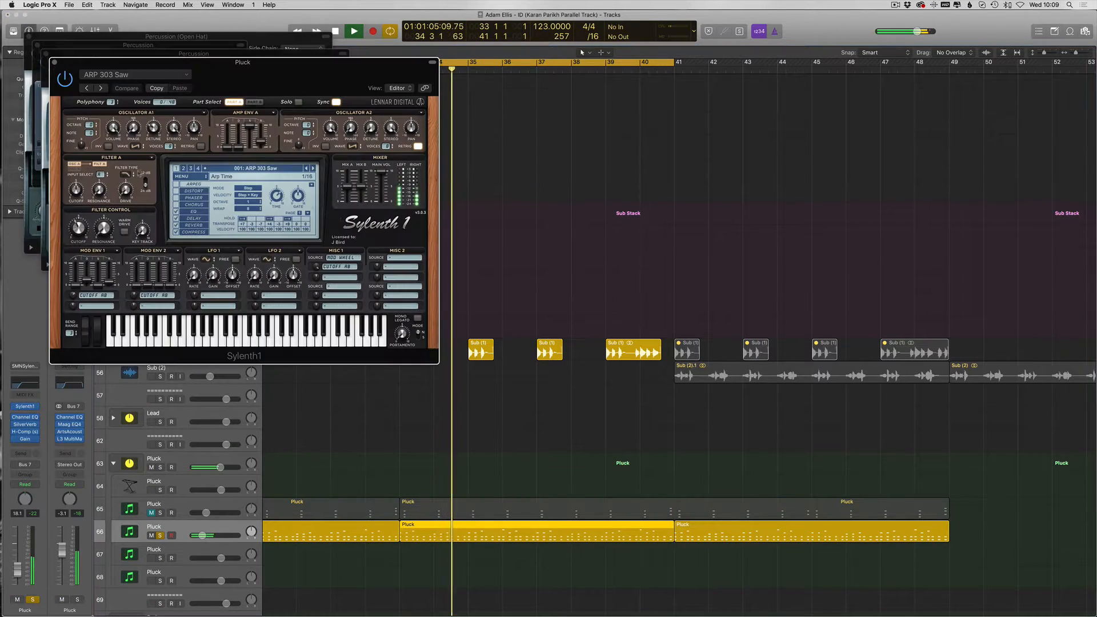
drag(78, 228, 78, 228)
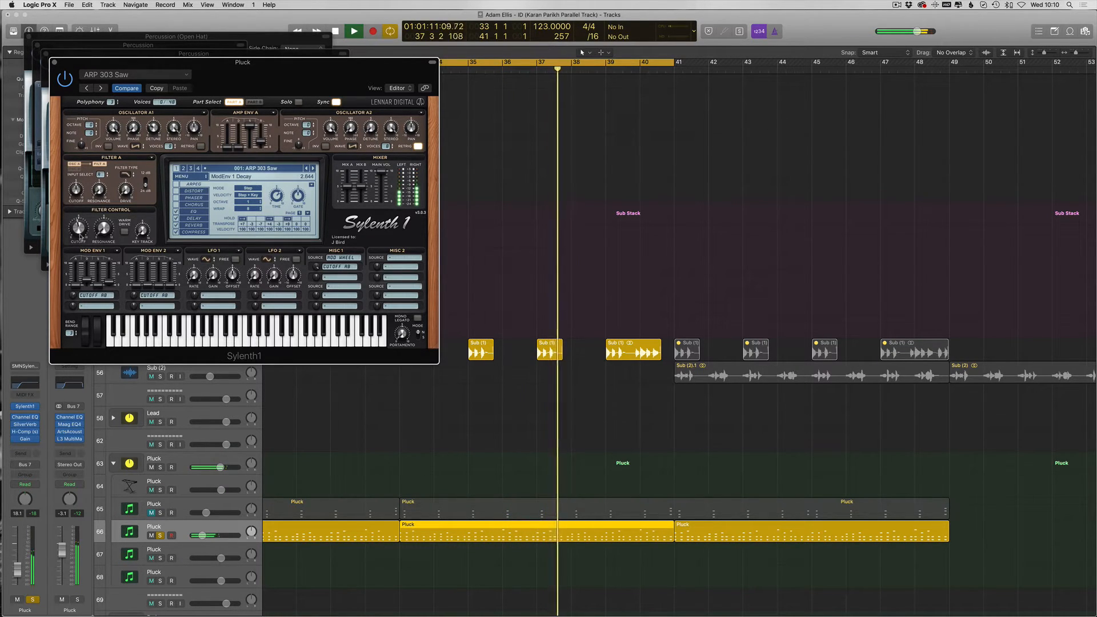
key(v)
Step: Reduce the track heights so the percussion, clap, sub and pluck tracks fit in view together
scroll(443, 310, up, 1)
key(super+Up)
key(super+Up)
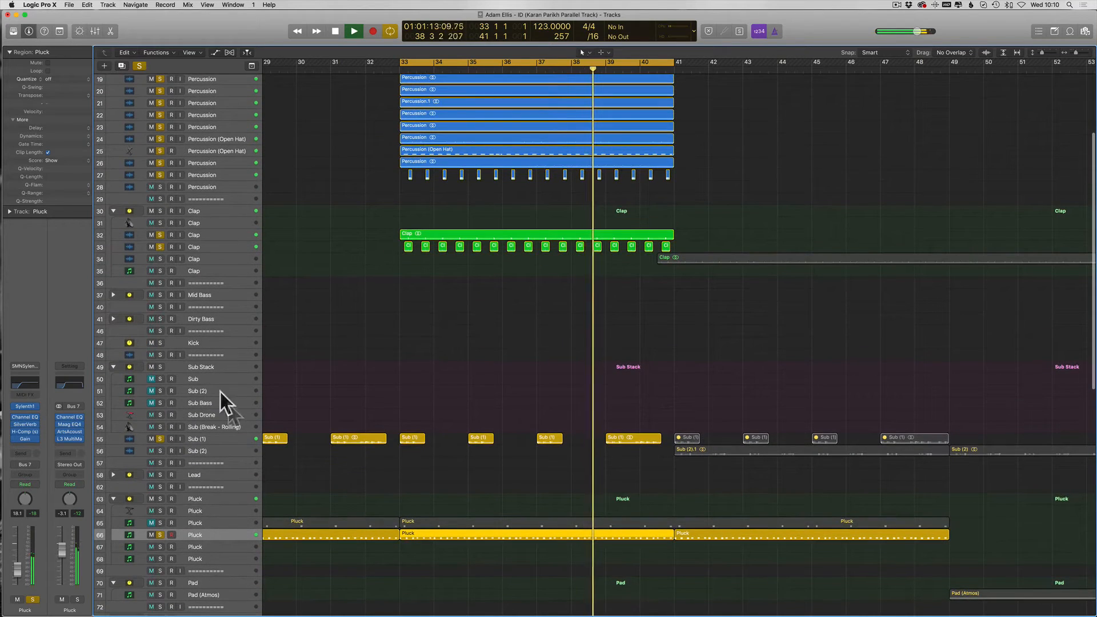
Step: Take Pluck track 66 out of the soloed layers and solo Pluck track 65 instead
scroll(225, 478, down, 3)
key(v)
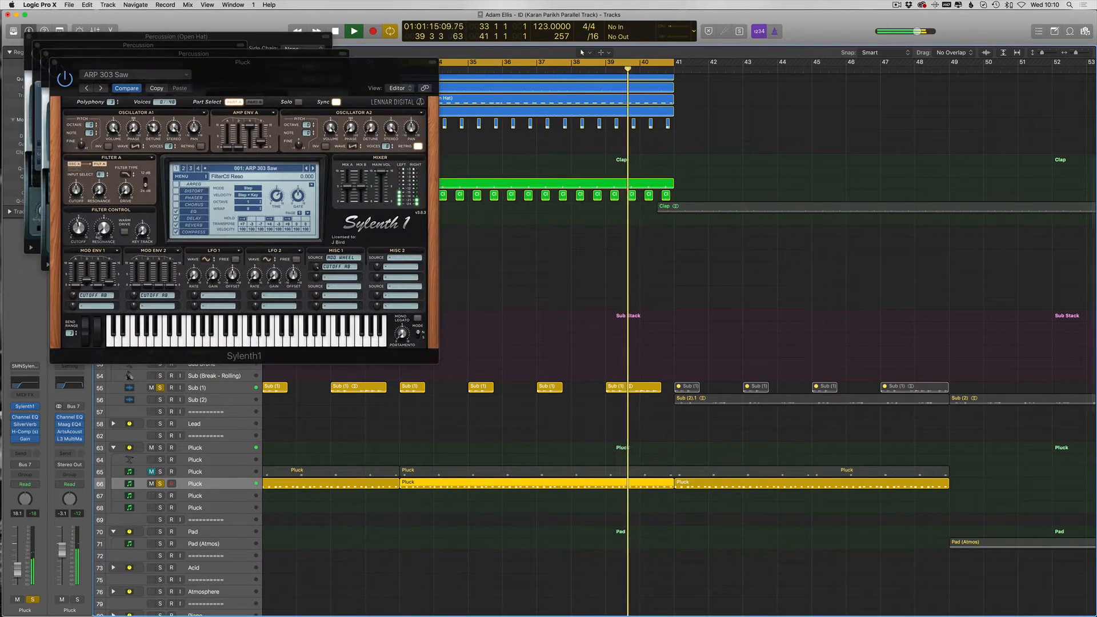
key(v)
click(160, 484)
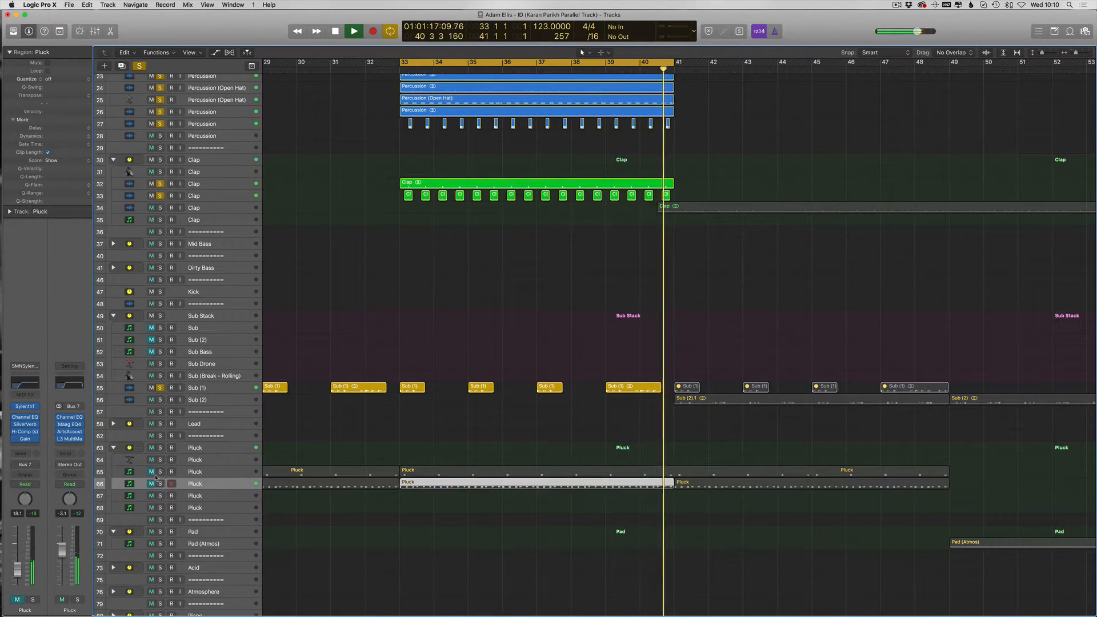
click(160, 473)
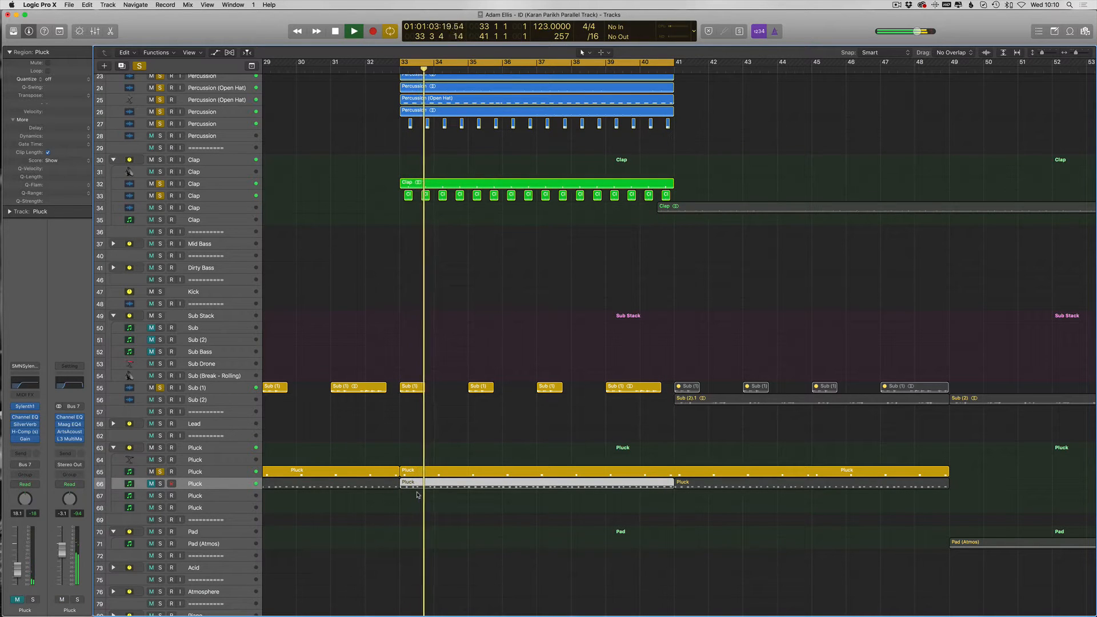
Step: Select the Percussion Bus on track 15 and inspect the automation on it and the percussion tracks below
scroll(515, 325, left, 1)
scroll(531, 349, up, 10)
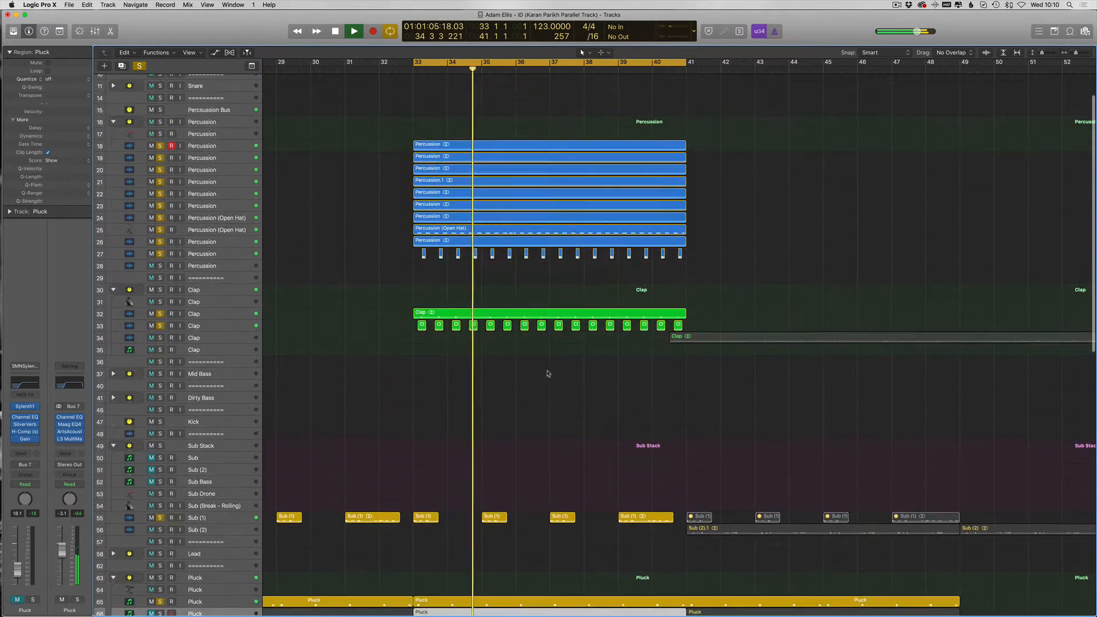
click(213, 165)
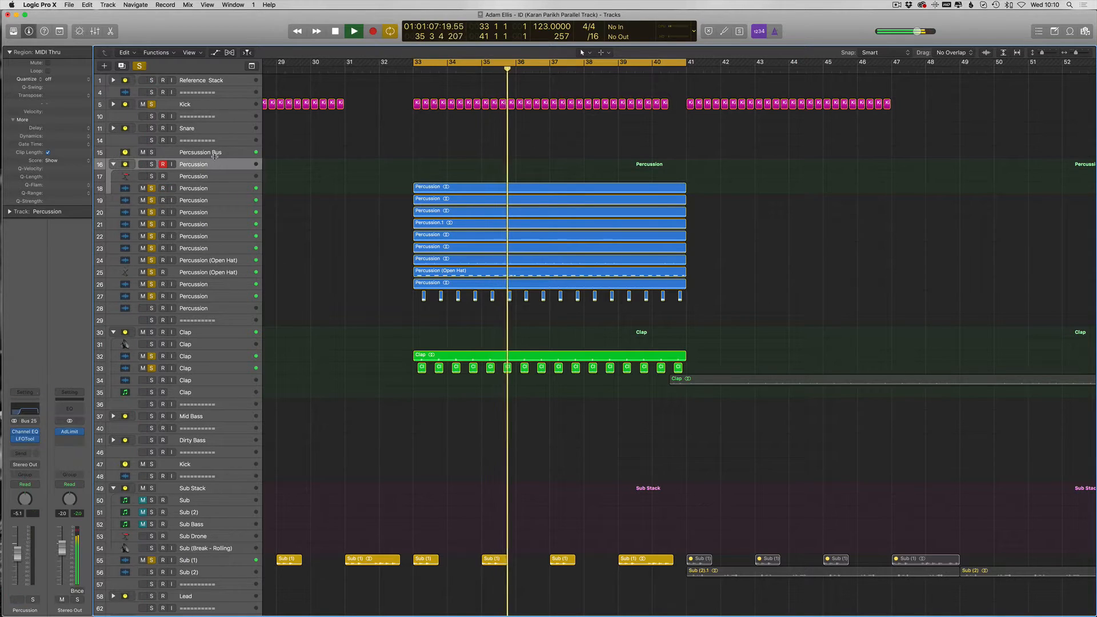
click(215, 154)
key(a)
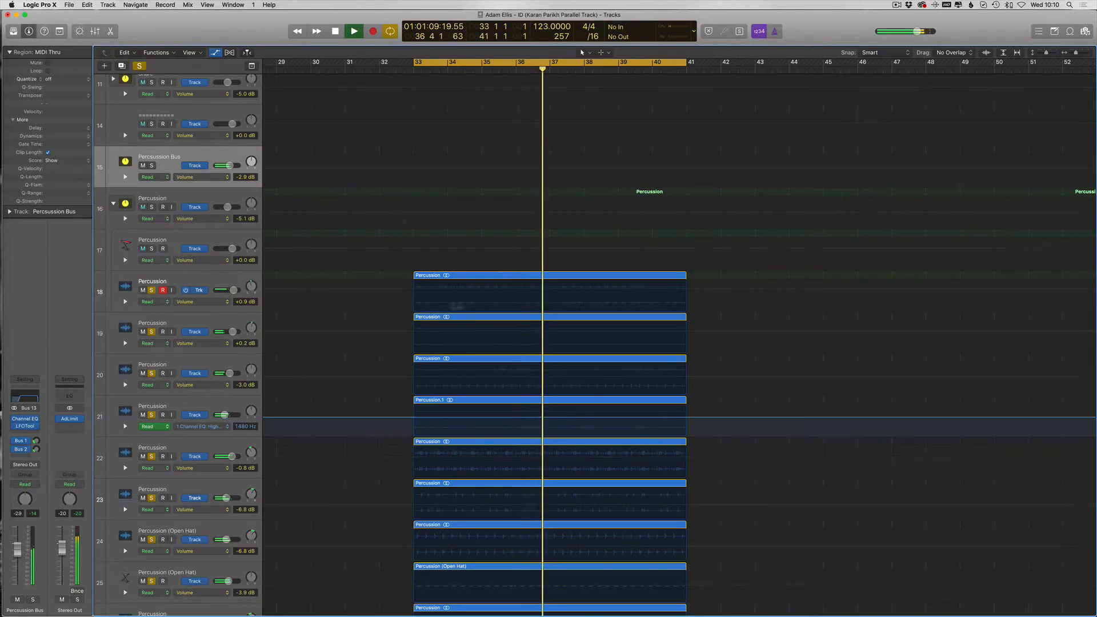
key(a)
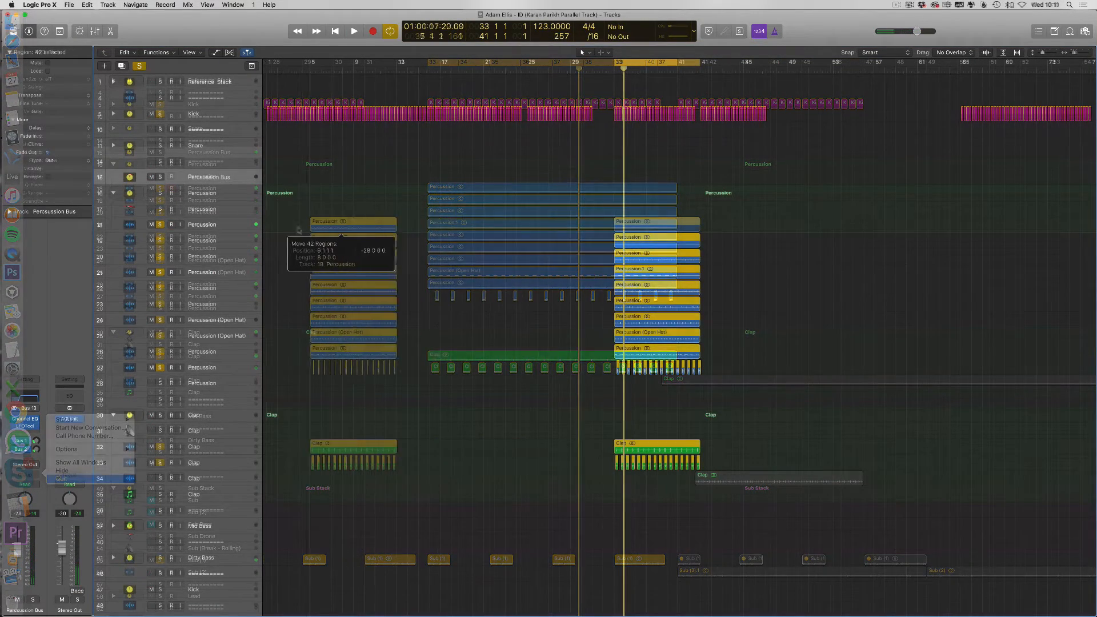
Step: Copy the bar 33 percussion and clap regions to bar 1 without automation data, and check Percussion track 21's Channel EQ automation
drag(343, 229, 300, 228)
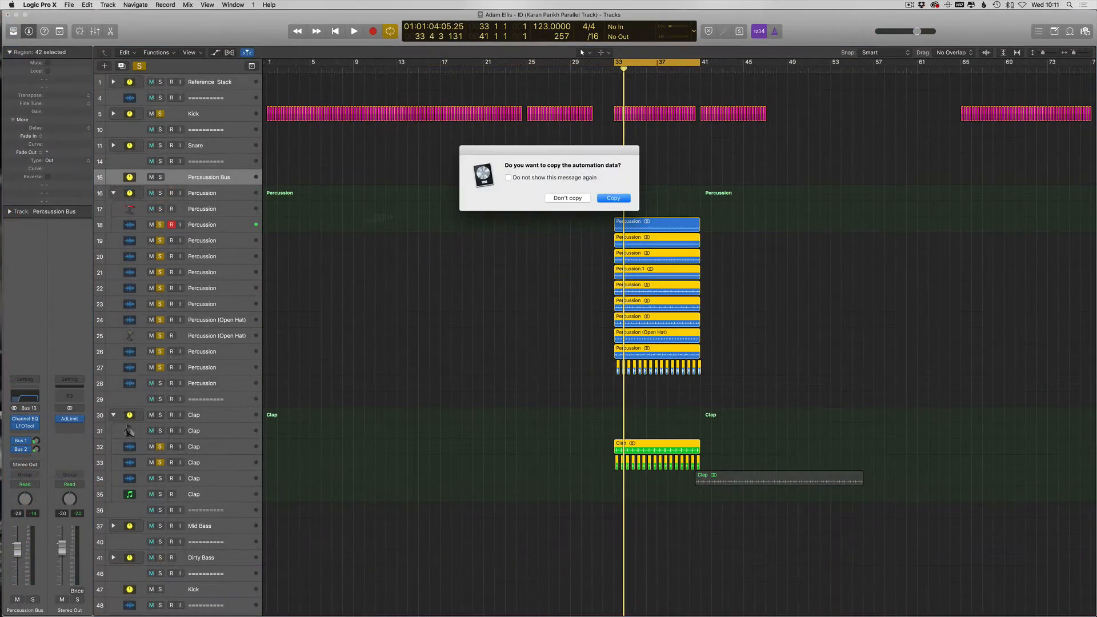
click(567, 199)
key(a)
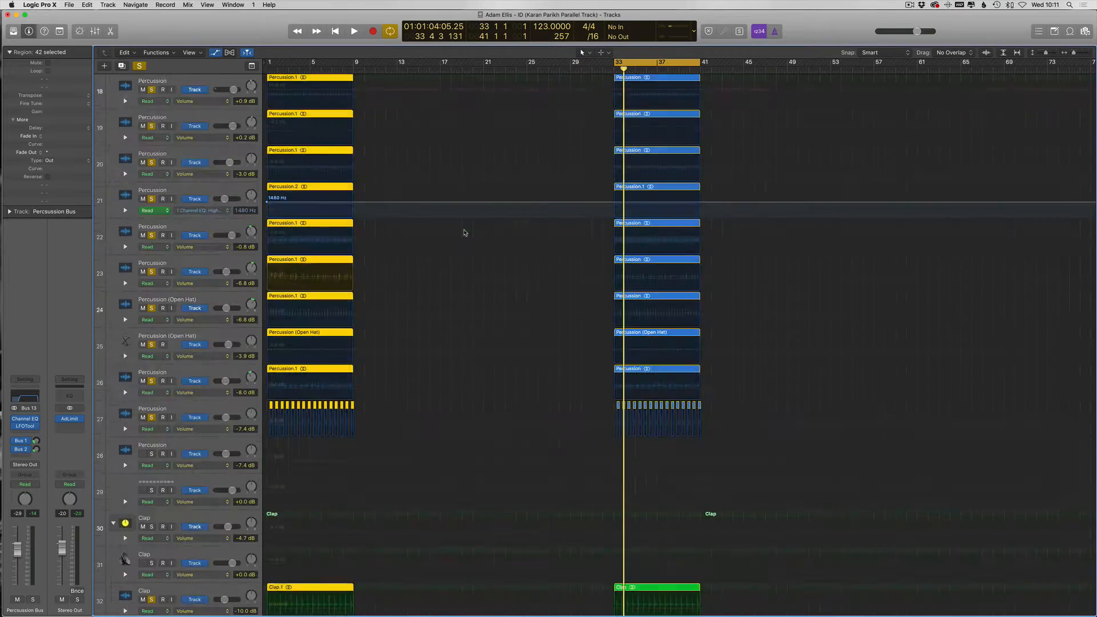
scroll(480, 236, up, 1)
click(266, 211)
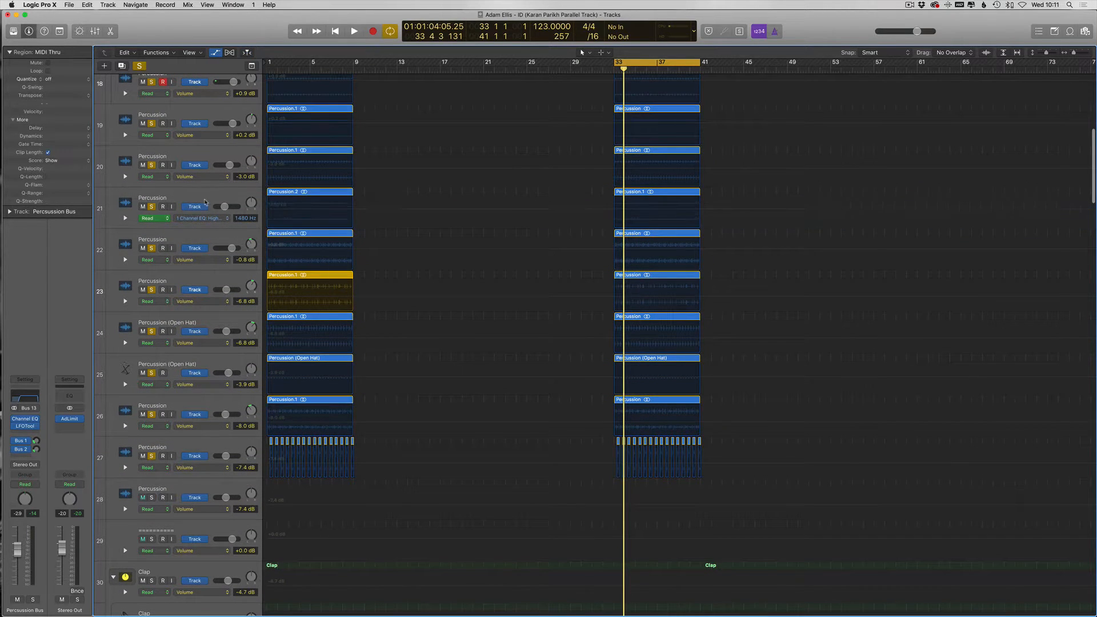
click(199, 200)
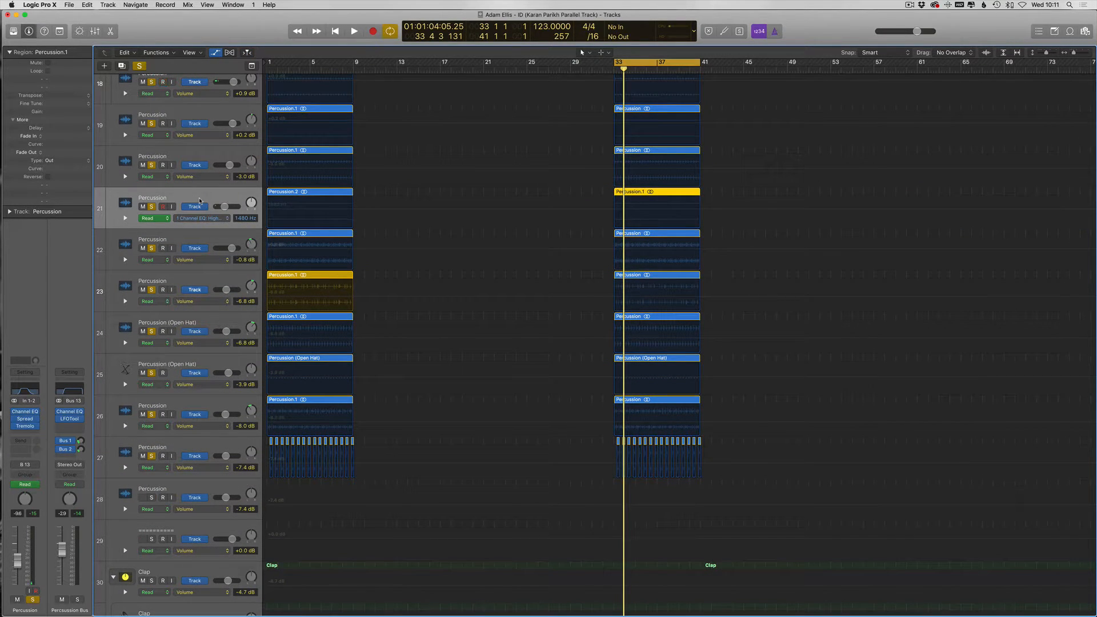
key(a)
scroll(457, 179, up, 5)
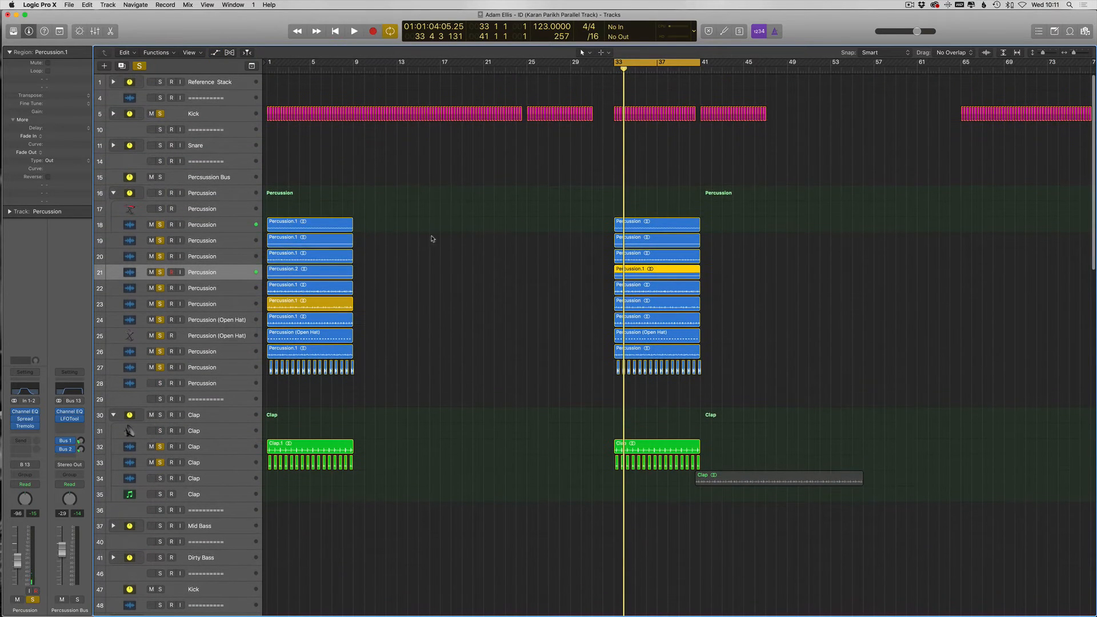
Step: Recolour the percussion regions at bars 1 and 33 to one matching blue
drag(460, 201, 228, 355)
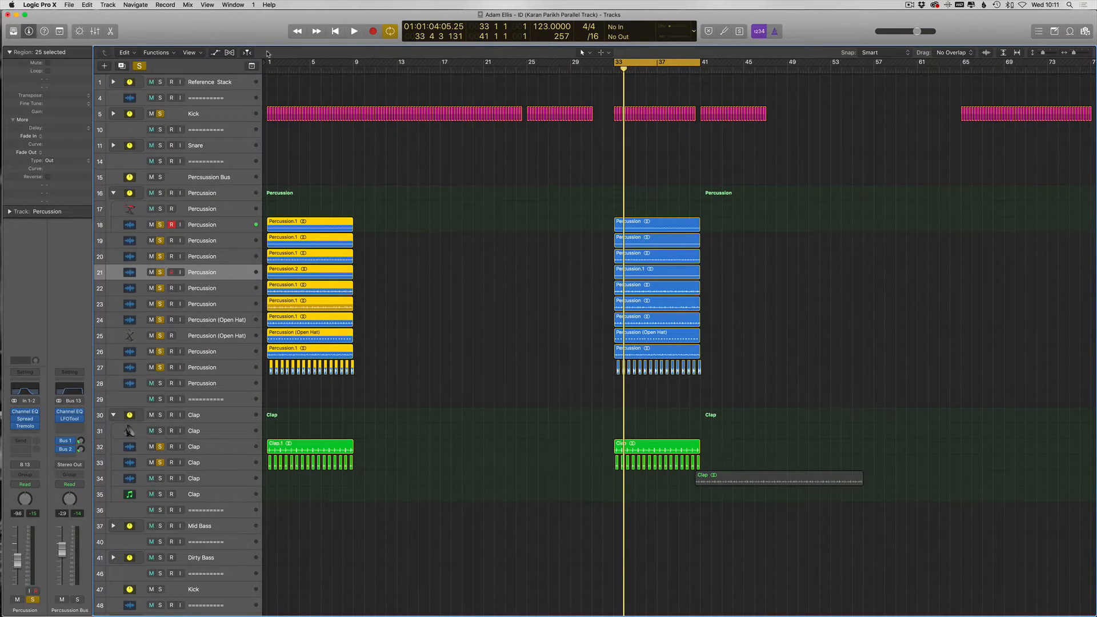
click(453, 273)
drag(878, 182, 260, 387)
key(alt+c)
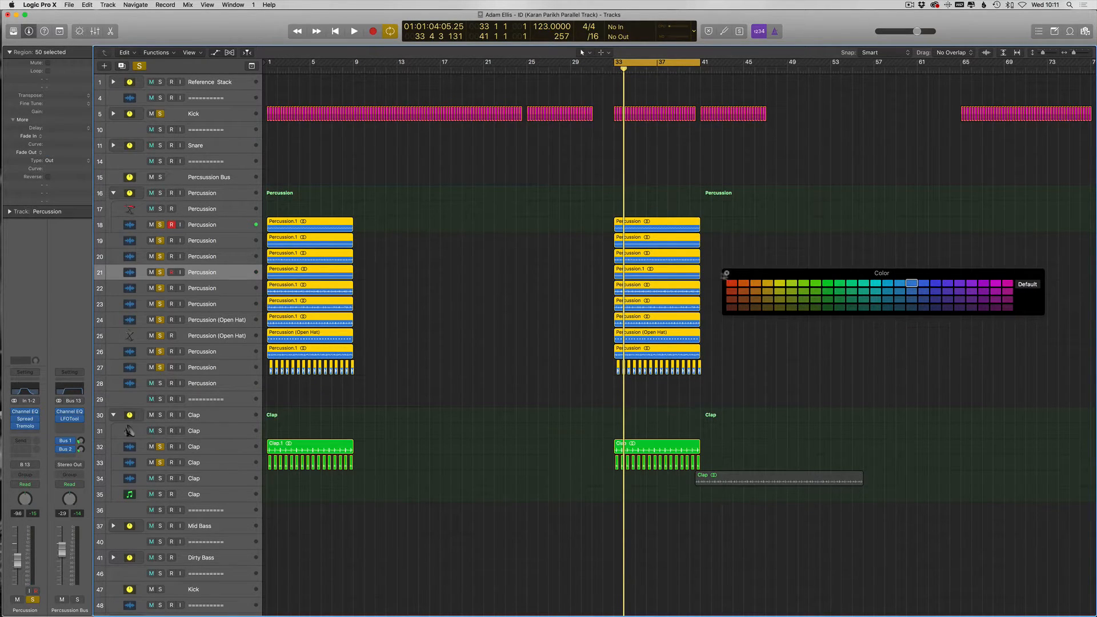
click(657, 254)
Step: Duplicate the percussion and clap regions at bar 1 until they fill bars 1 to 32
drag(423, 213, 181, 550)
drag(306, 237, 393, 237)
drag(466, 206, 299, 573)
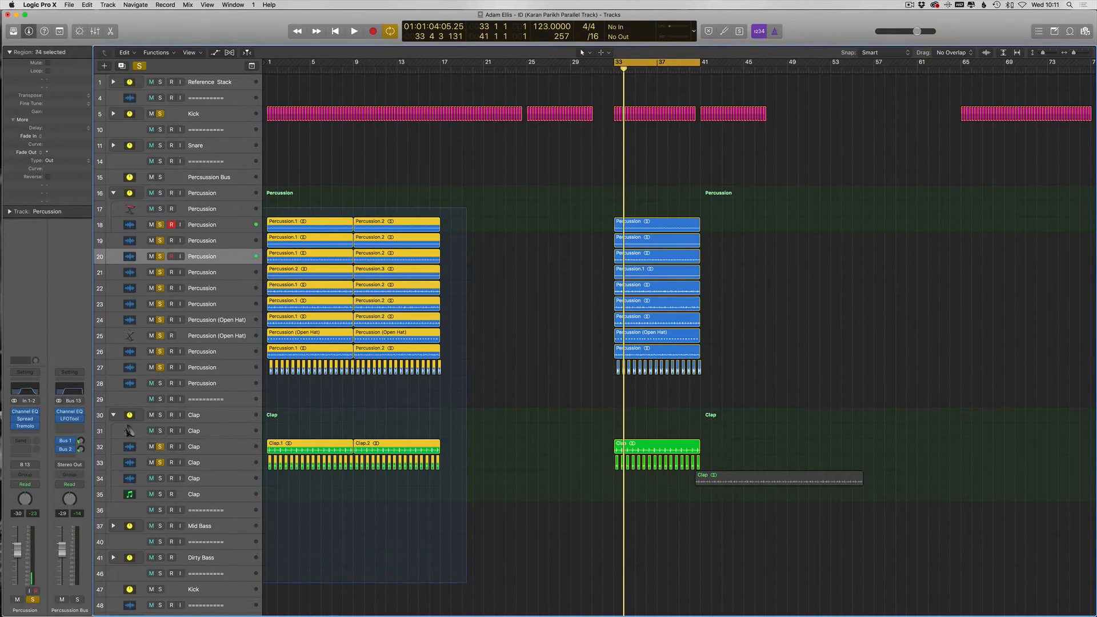
drag(306, 232, 479, 234)
Step: Turn cycle off and copy the percussion and clap regions of bars 1 to 40 to bar 41
key(c)
scroll(832, 253, down, 5)
key(Return)
key(space)
drag(736, 207, 177, 464)
drag(284, 228, 567, 232)
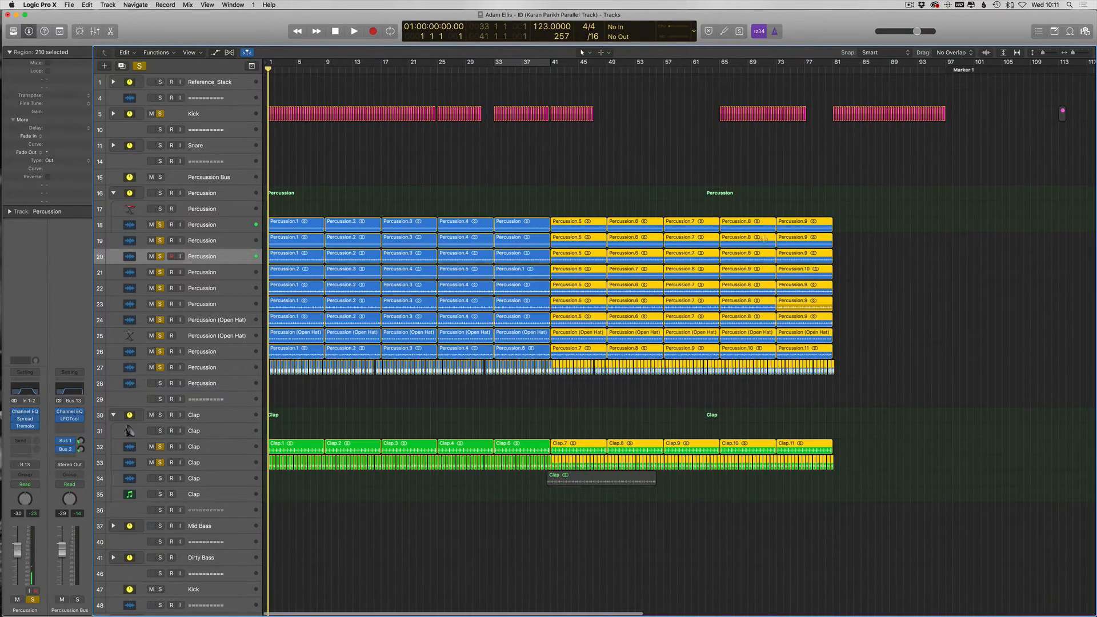
Step: Copy the percussion and clap regions of bars 1 to 80 onward so they continue up to bar 241
scroll(886, 187, down, 5)
scroll(741, 221, down, 2)
drag(716, 208, 47, 471)
drag(283, 224, 801, 232)
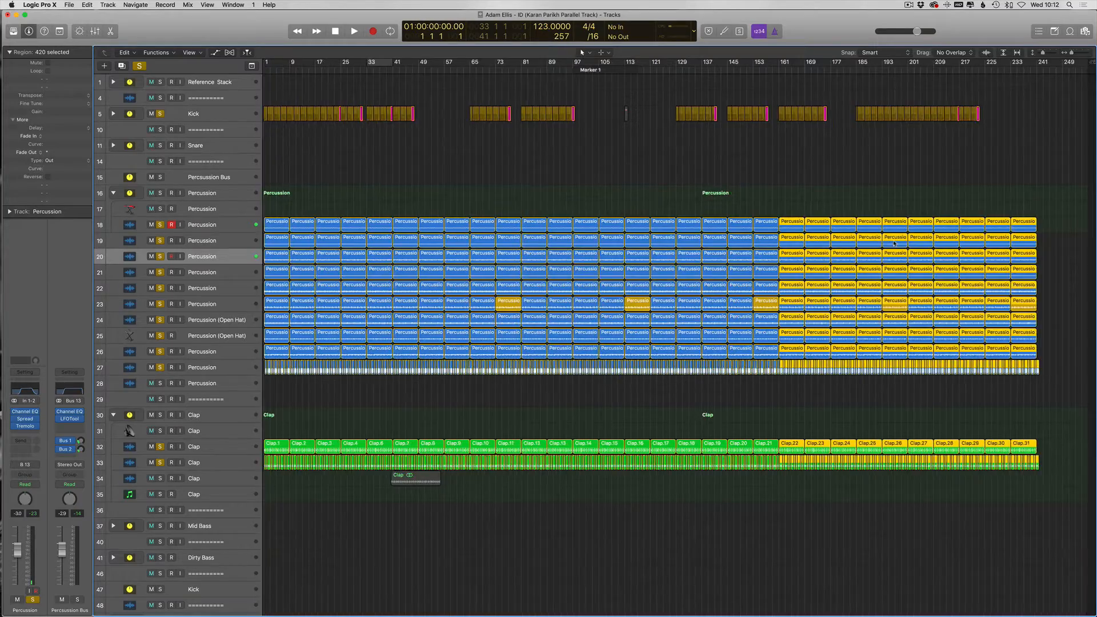
Step: Delete the surplus percussion and clap regions from bar 225 onward
scroll(914, 229, up, 5)
drag(1046, 189, 889, 485)
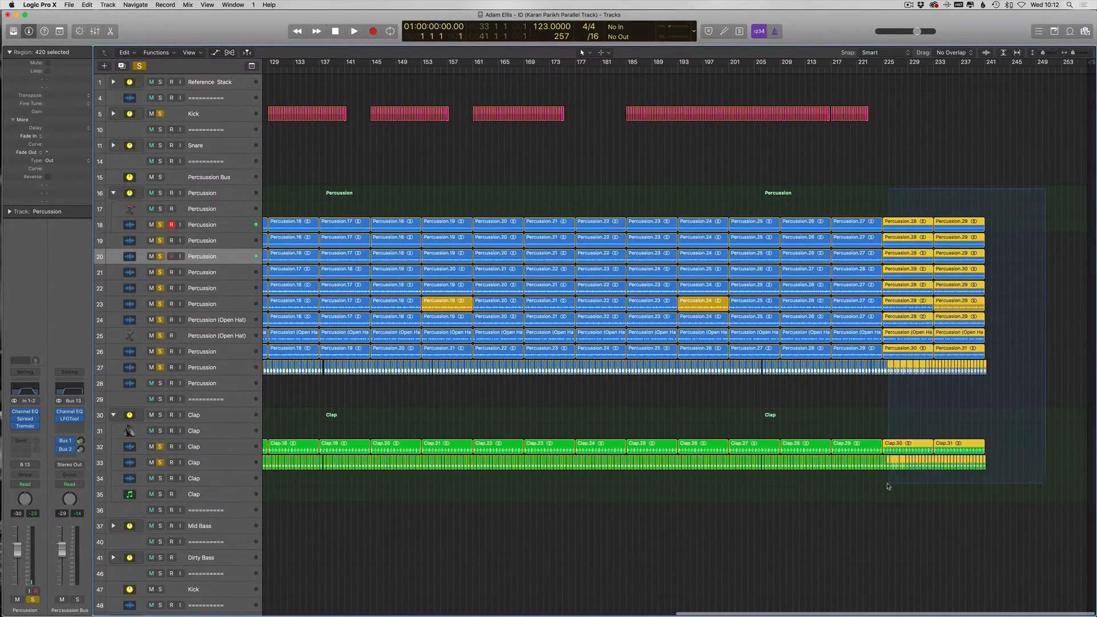
key(Delete)
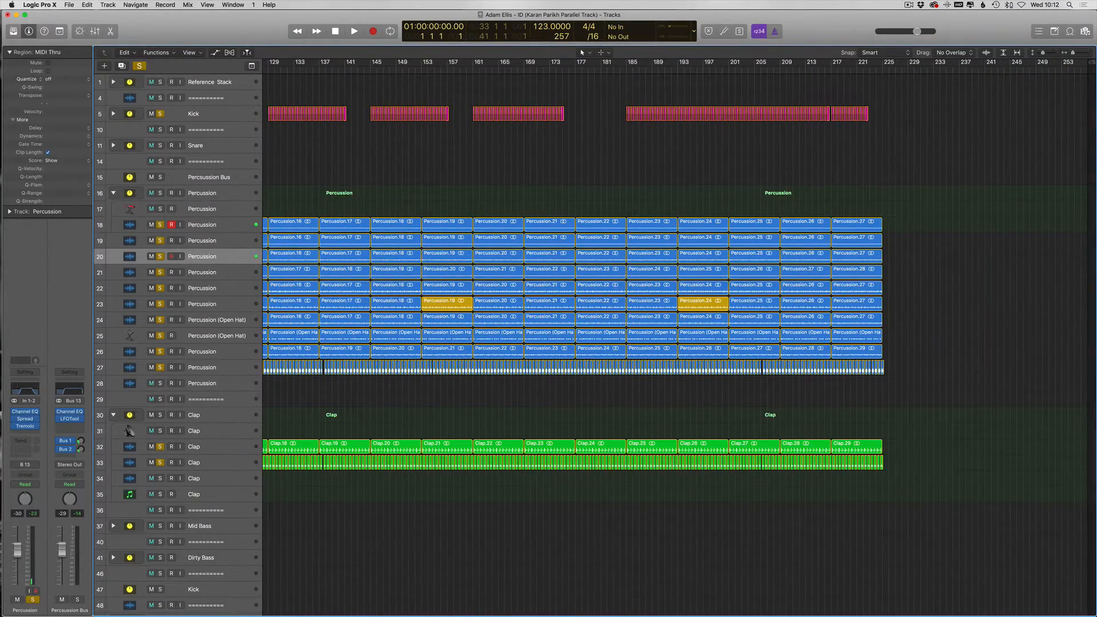
Step: Select every percussion region across the whole arrangement and give them all the same blue
ctrl+alt+click(1023, 276)
drag(1028, 225, 70, 381)
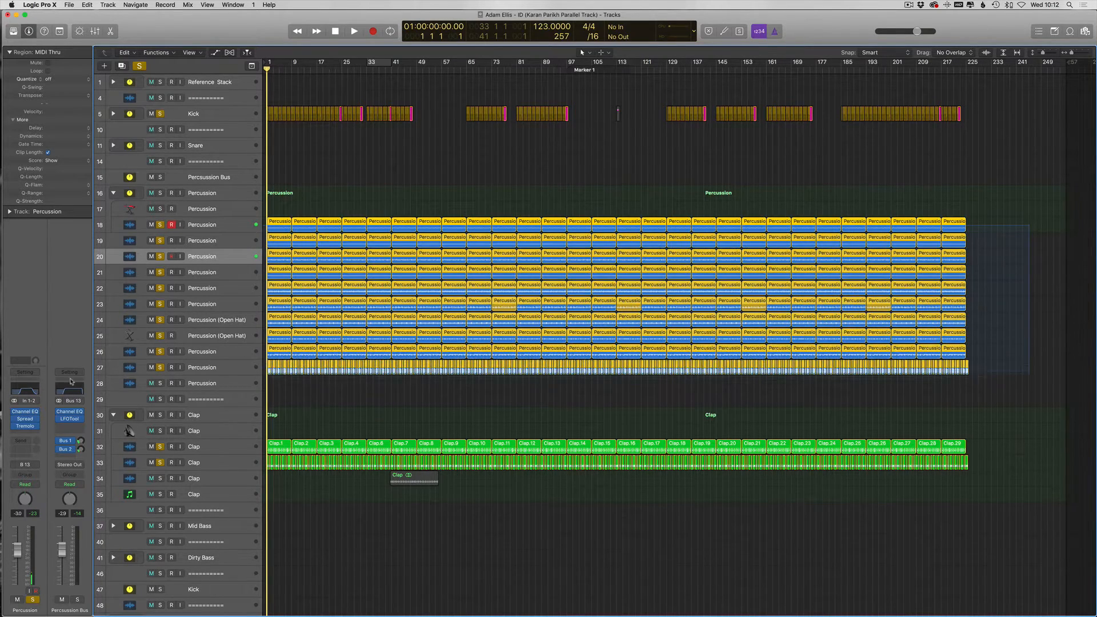
key(alt+c)
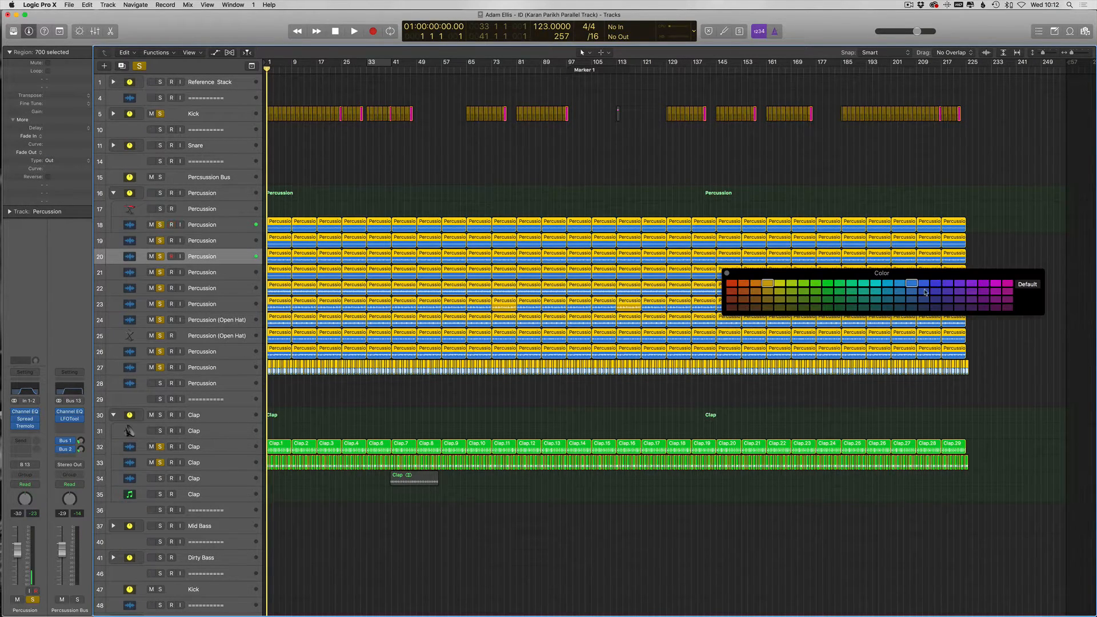
click(726, 274)
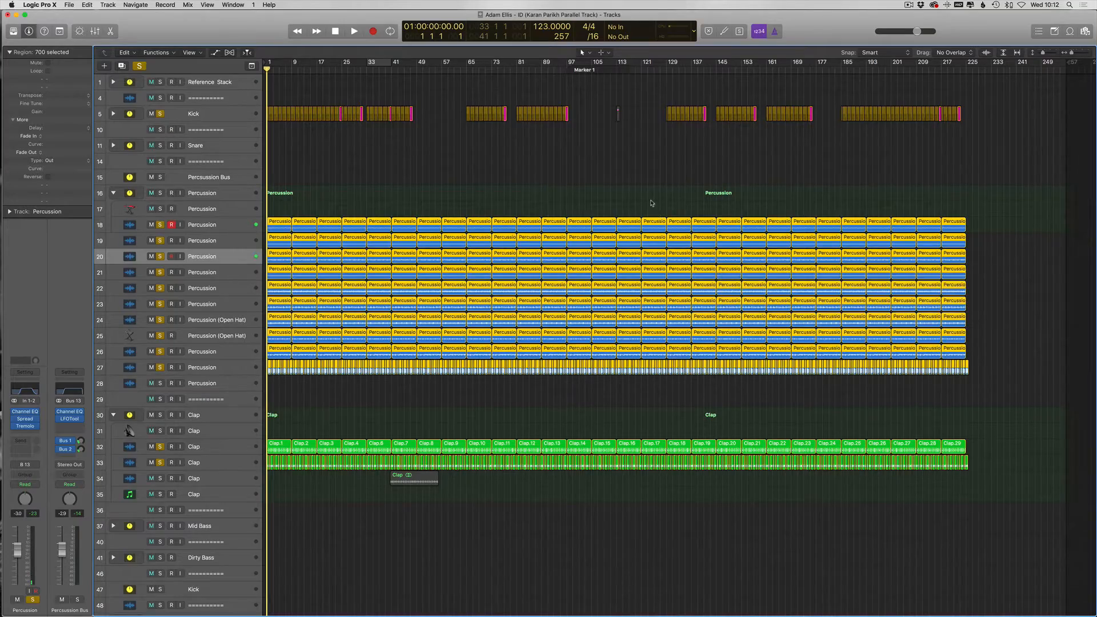
click(652, 205)
Step: Delete the clap regions on track 32 in bars 1 to 16 and on track 33 in bars 1 to 8
key(super+Right)
key(super+Right)
key(super+Right)
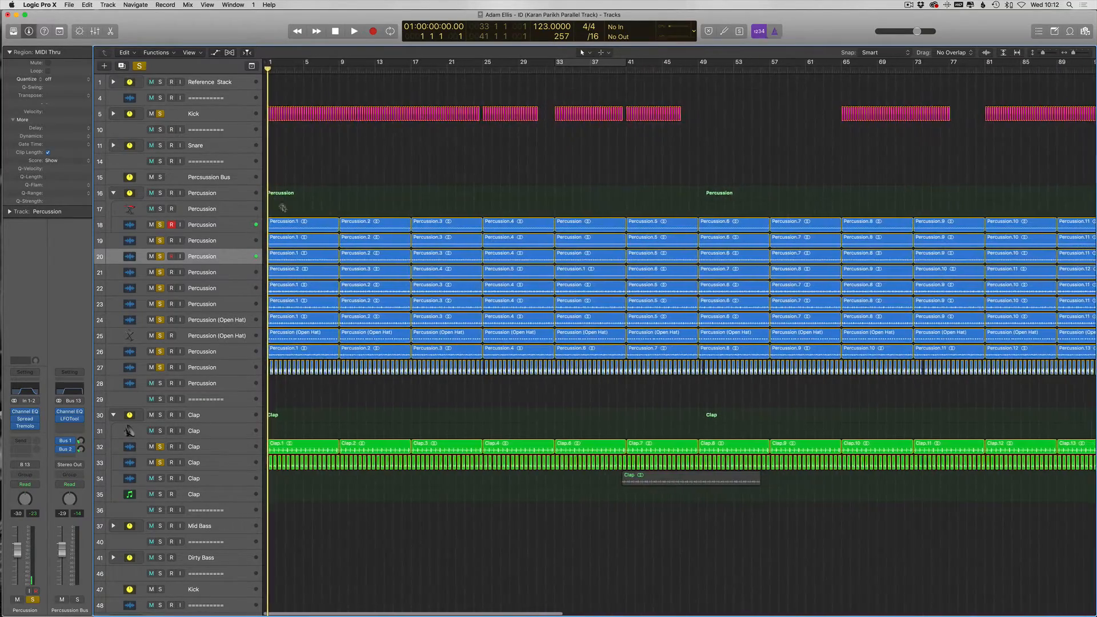
scroll(333, 343, up, 5)
key(super+Up)
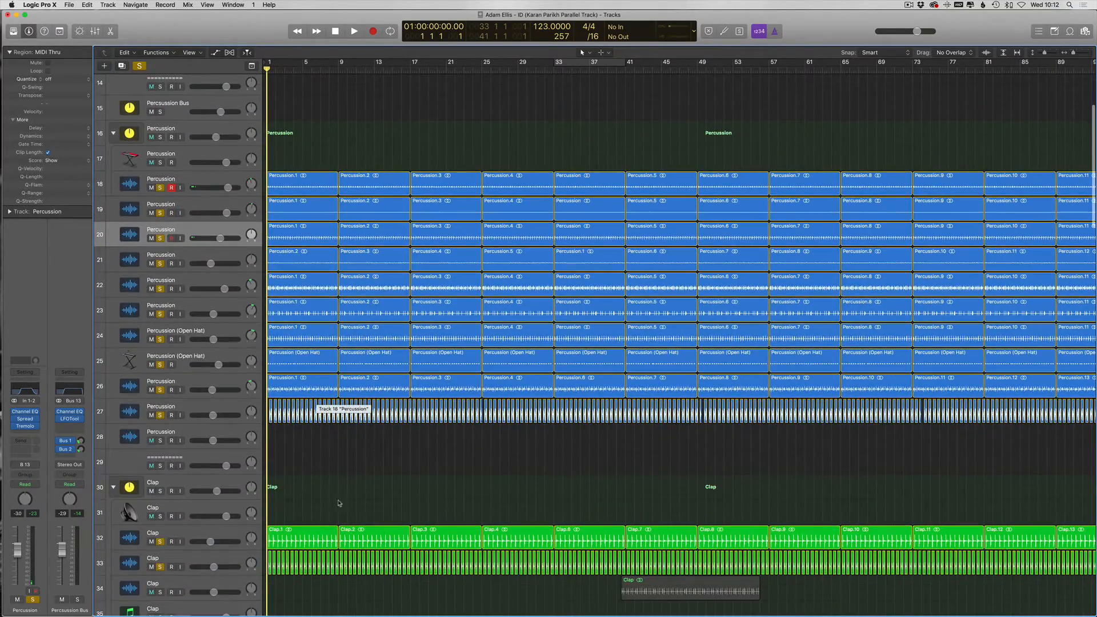
key(Delete)
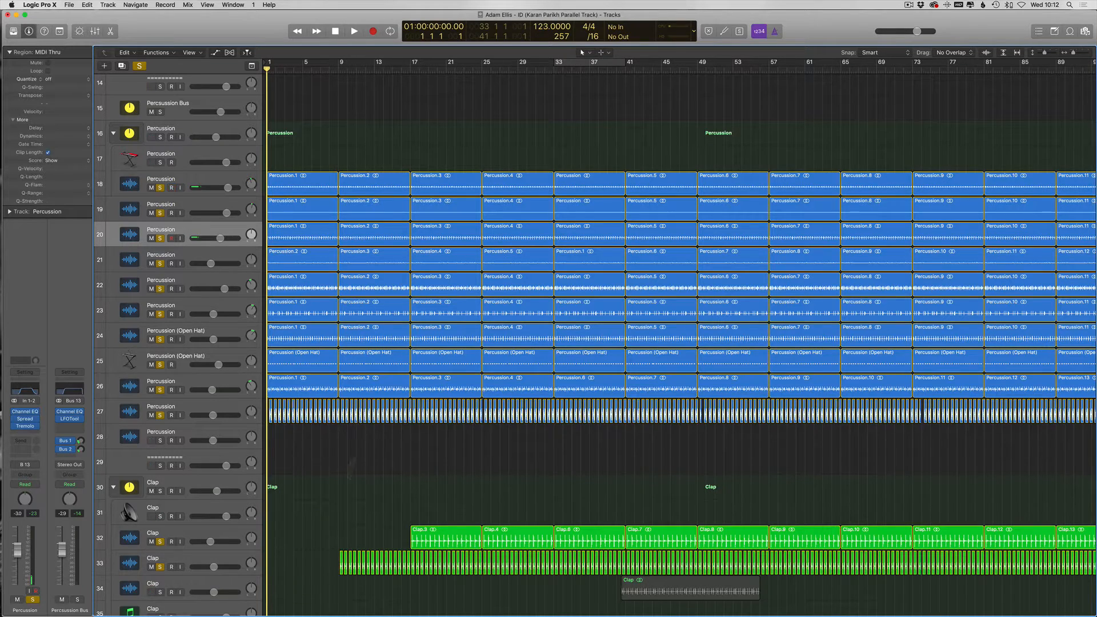
Step: Delete the Percussion (Open Hat) regions on track 25 in bars 1 to 16 and on track 24 in bars 1 to 32
scroll(357, 557, up, 2)
key(super+Right)
key(super+Right)
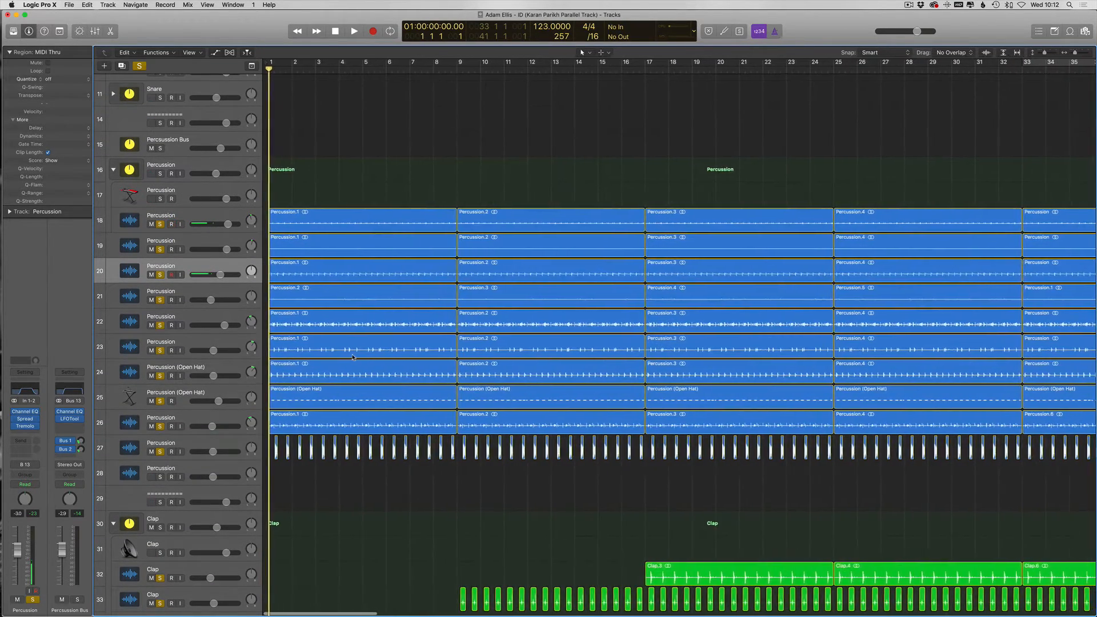
key(super+Left)
key(Delete)
key(Delete)
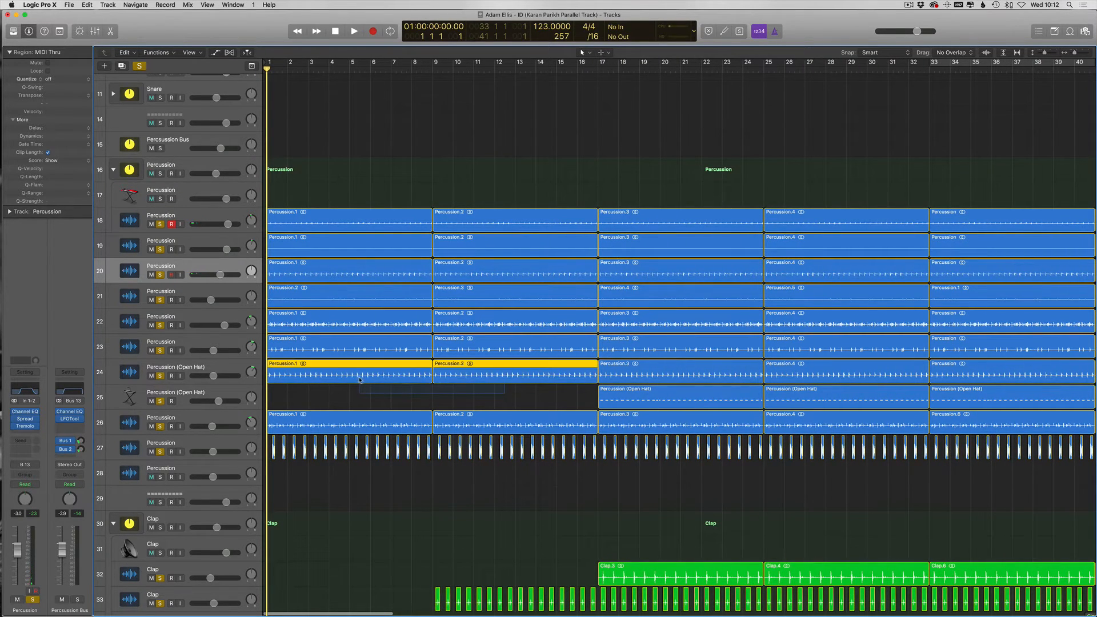
key(Delete)
key(Delete)
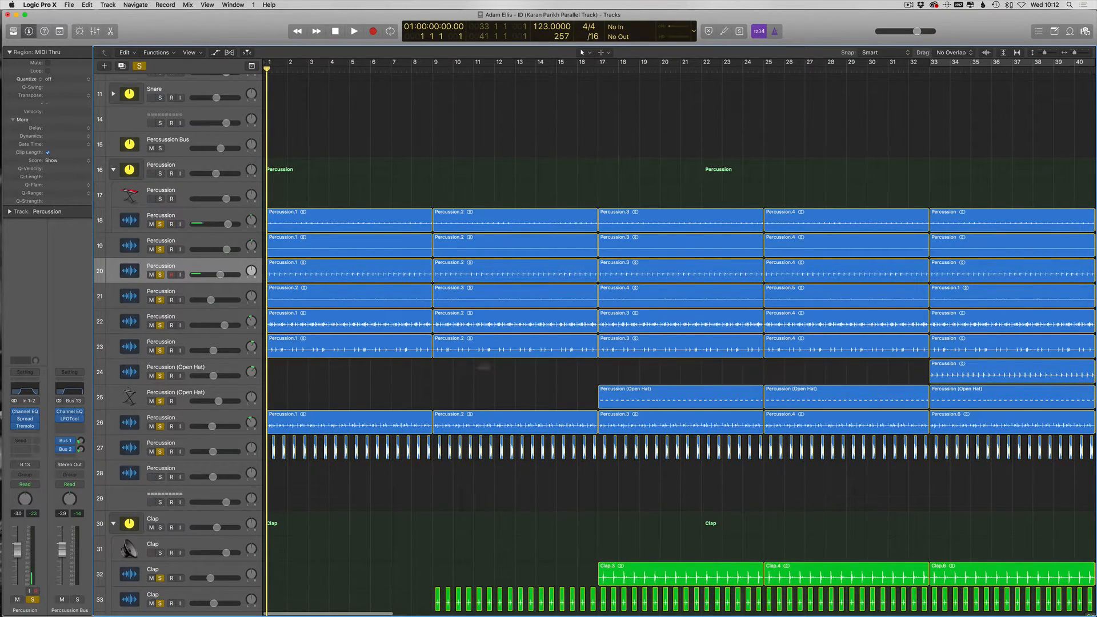
Step: Delete the percussion regions on track 26 in bars 1 to 16 and on tracks 20 to 23 in bars 1 to 8
click(406, 423)
key(Delete)
key(Delete)
drag(306, 361, 304, 280)
key(Delete)
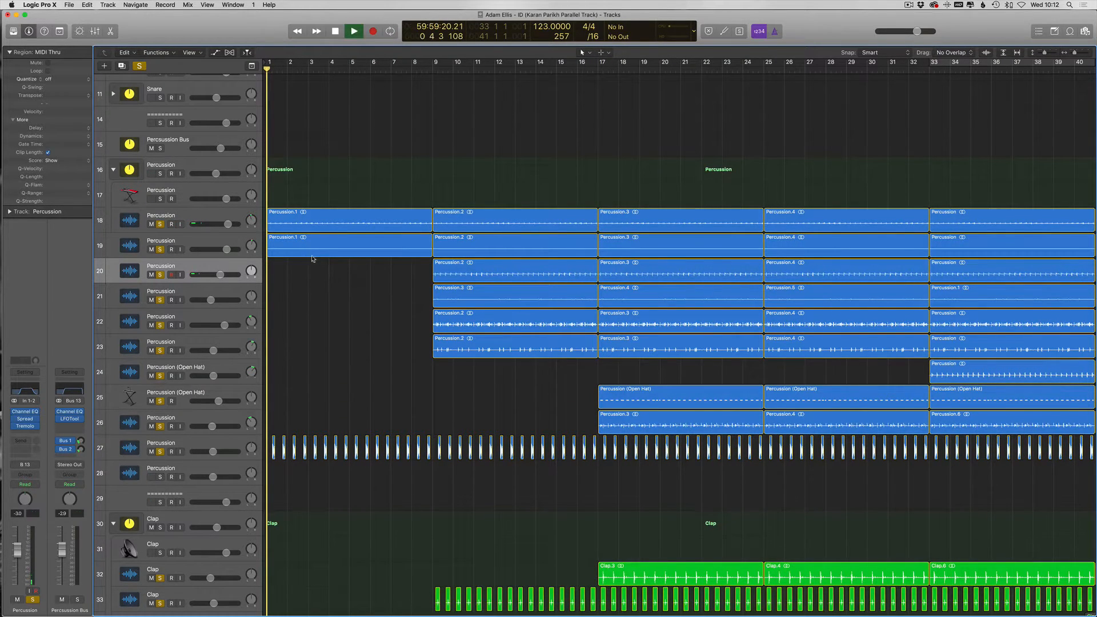
Step: Audition the intro from bar 1, comparing Percussion tracks 18 and 19 by switching their solos in turn
key(super+Down)
scroll(267, 301, down, 15)
key(super+Up)
key(super+Up)
scroll(266, 306, down, 5)
scroll(315, 192, up, 12)
scroll(315, 192, up, 6)
scroll(193, 269, up, 5)
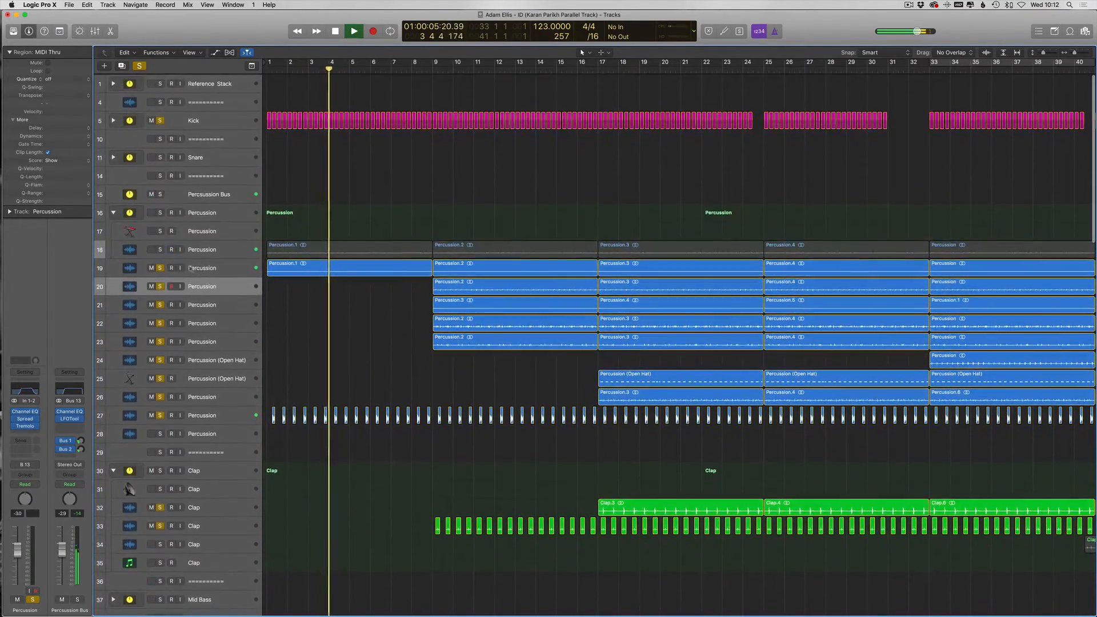
click(160, 268)
click(160, 249)
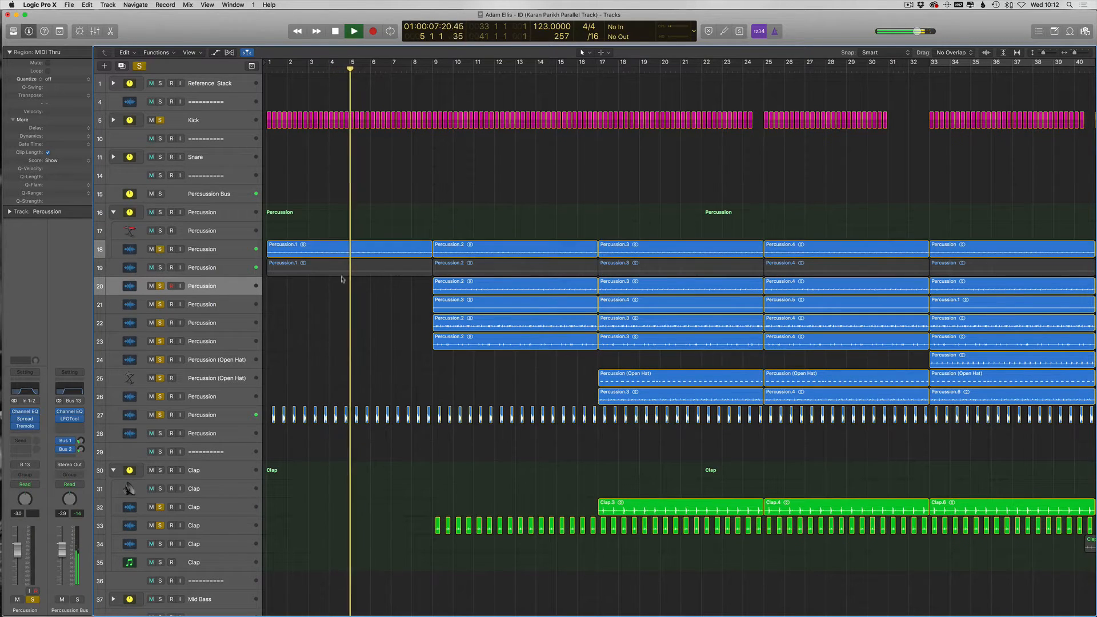
Step: Replace Percussion track 18's bar 1 region with a copy of track 20's bar 9 region at bar 1, and solo track 19 again
click(475, 342)
drag(449, 289, 283, 289)
click(333, 253)
key(Delete)
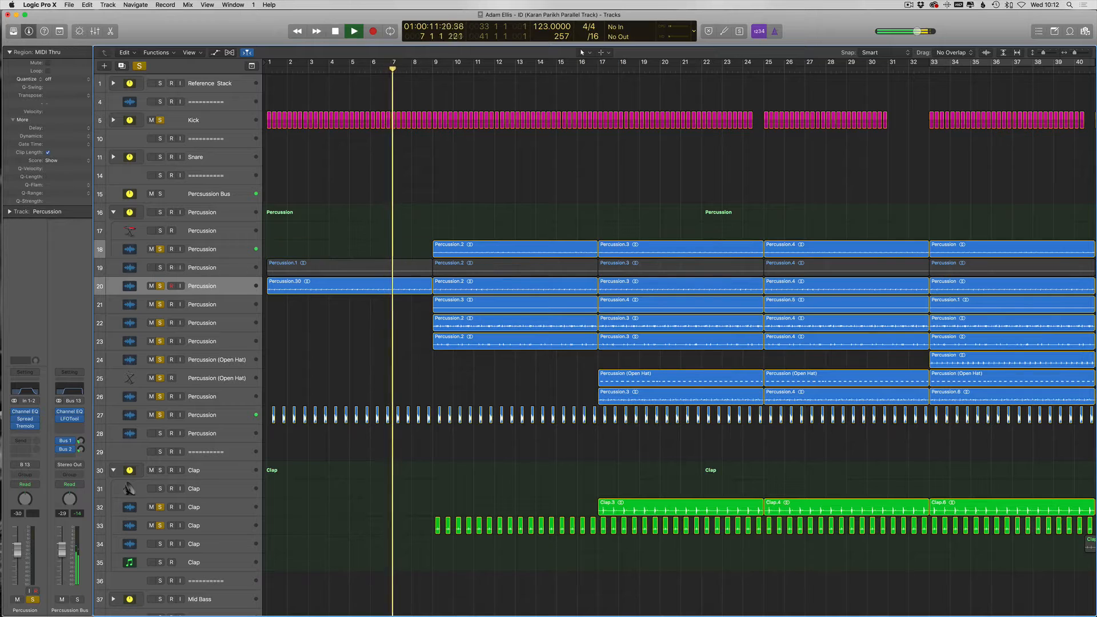
click(161, 267)
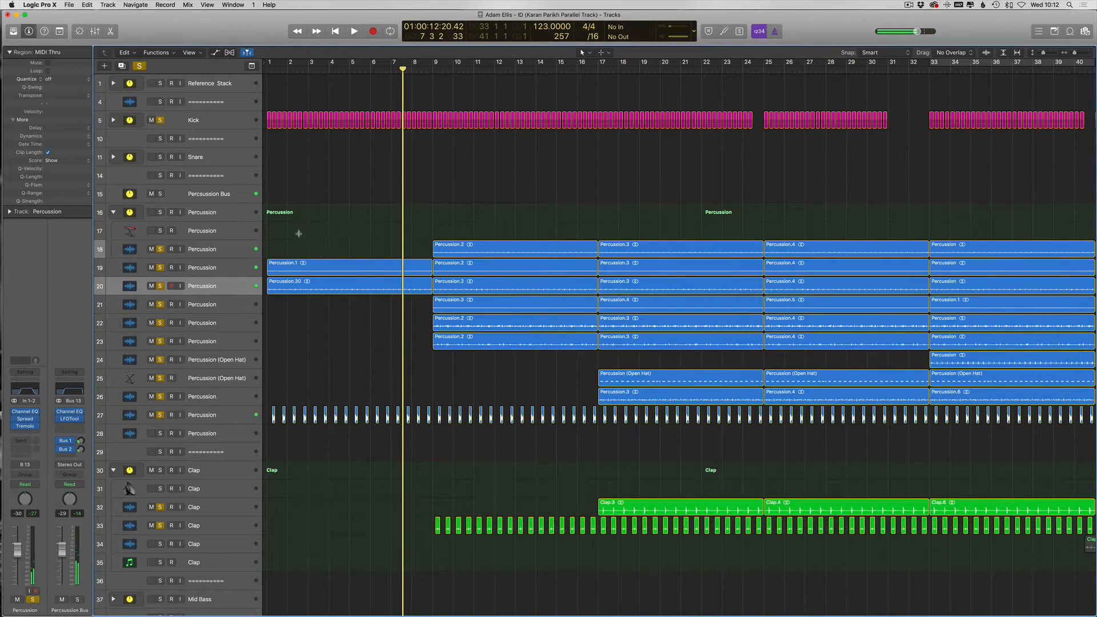
Step: Restore Percussion track 18's deleted bar 1 region and draw a fade-in across nearly its full length
key(super+z)
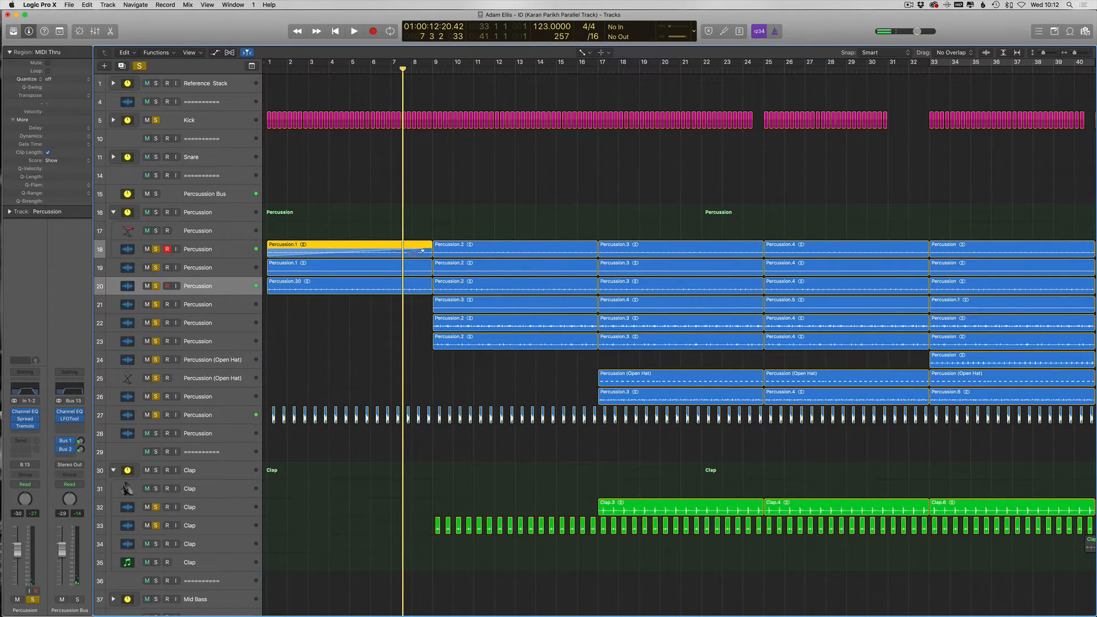
key(t)
key(t)
click(312, 269)
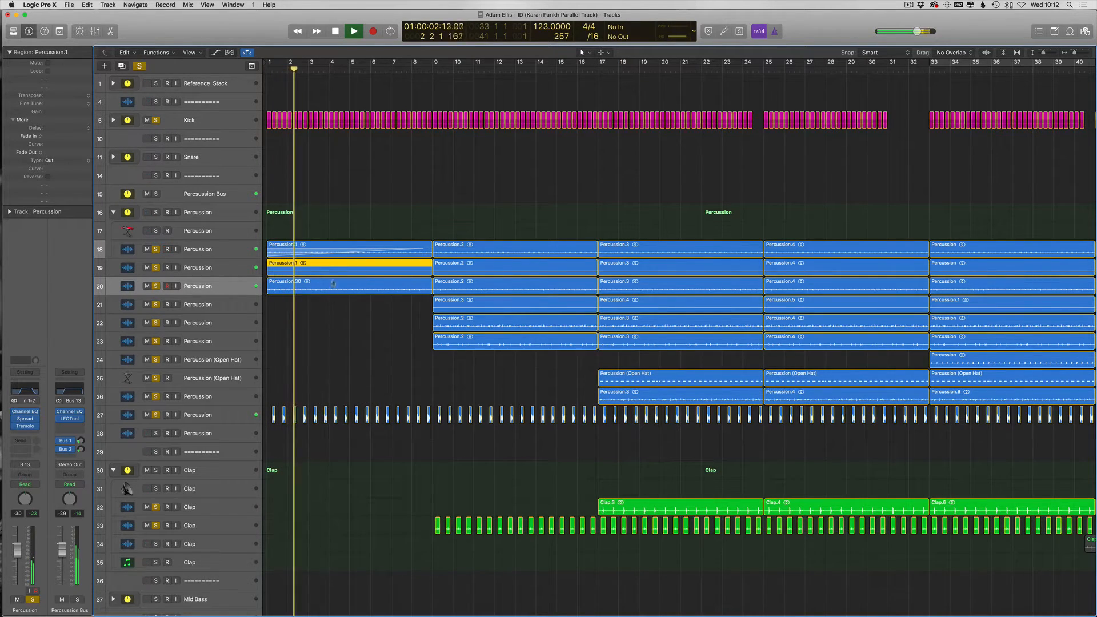
Step: Delete the bar 1 region on Percussion track 19 and the short regions in bars 1 to 4 on track 27
key(Delete)
key(super+Right)
scroll(346, 424, left, 1)
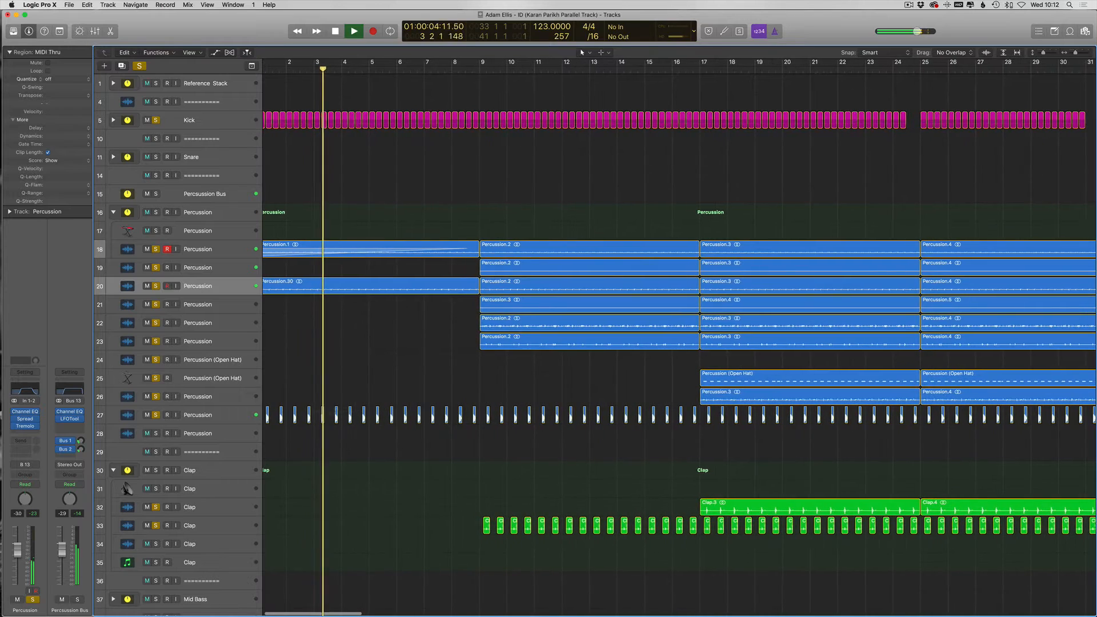
drag(357, 428, 280, 420)
key(Delete)
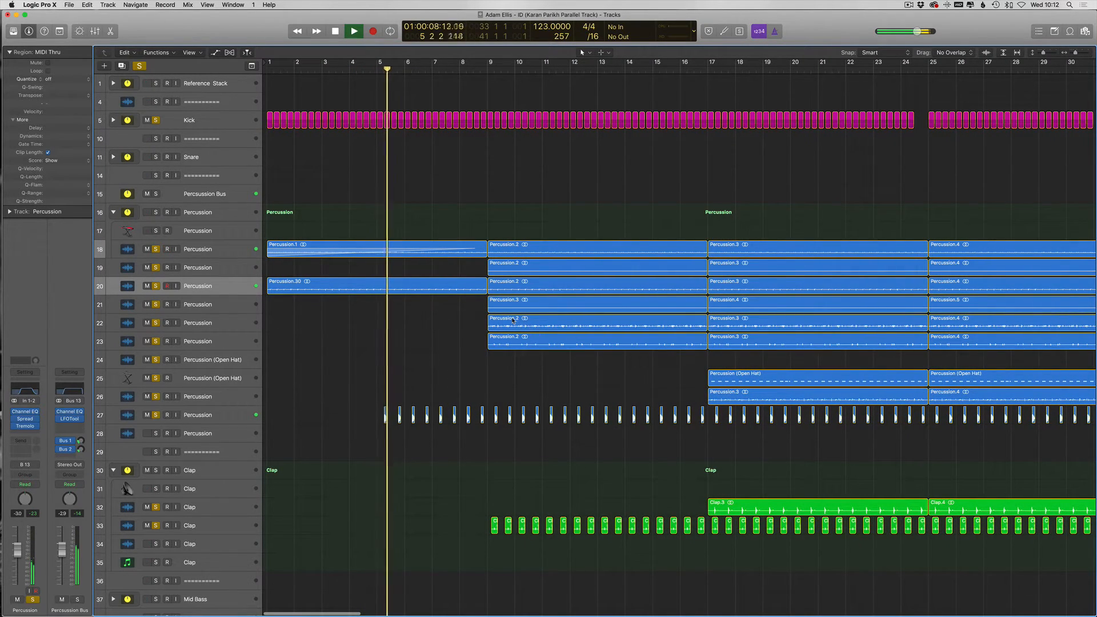
Step: Play from bar 9 with a cycle range reaching about bar 23, and clear the solos on the Percussion and Clap tracks
key(super+Down)
scroll(480, 379, up, 3)
drag(480, 299, 496, 314)
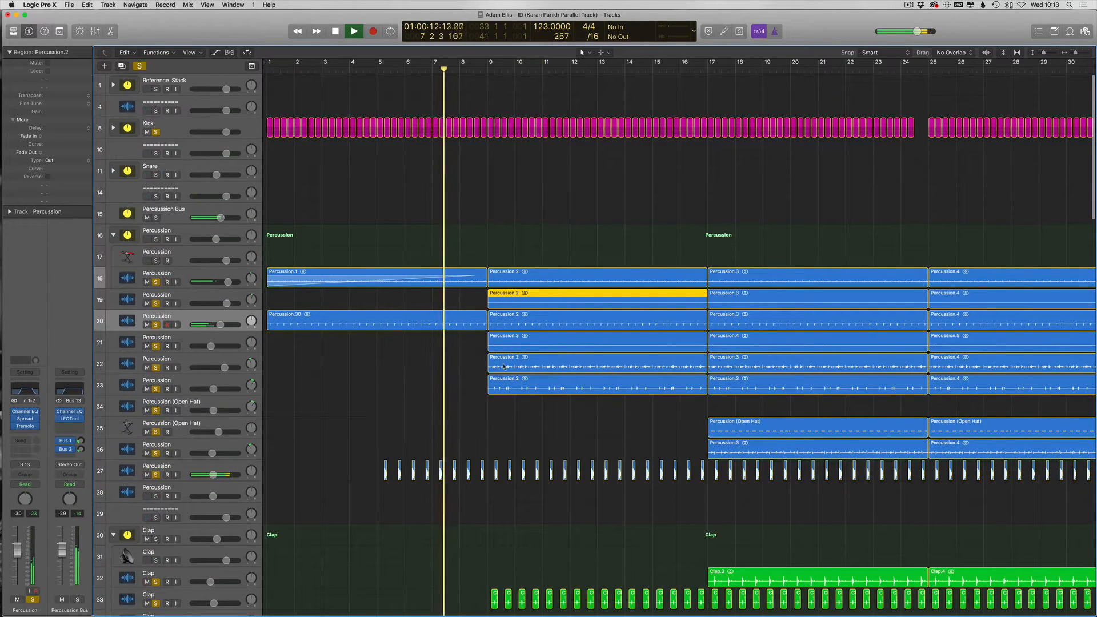
key(super+Left)
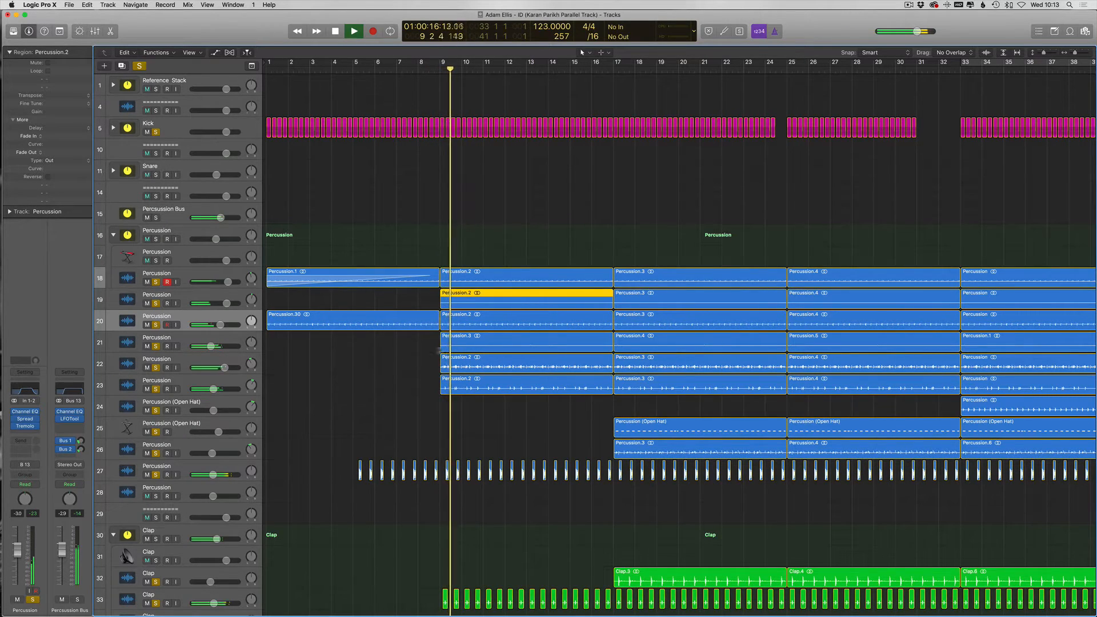
click(472, 394)
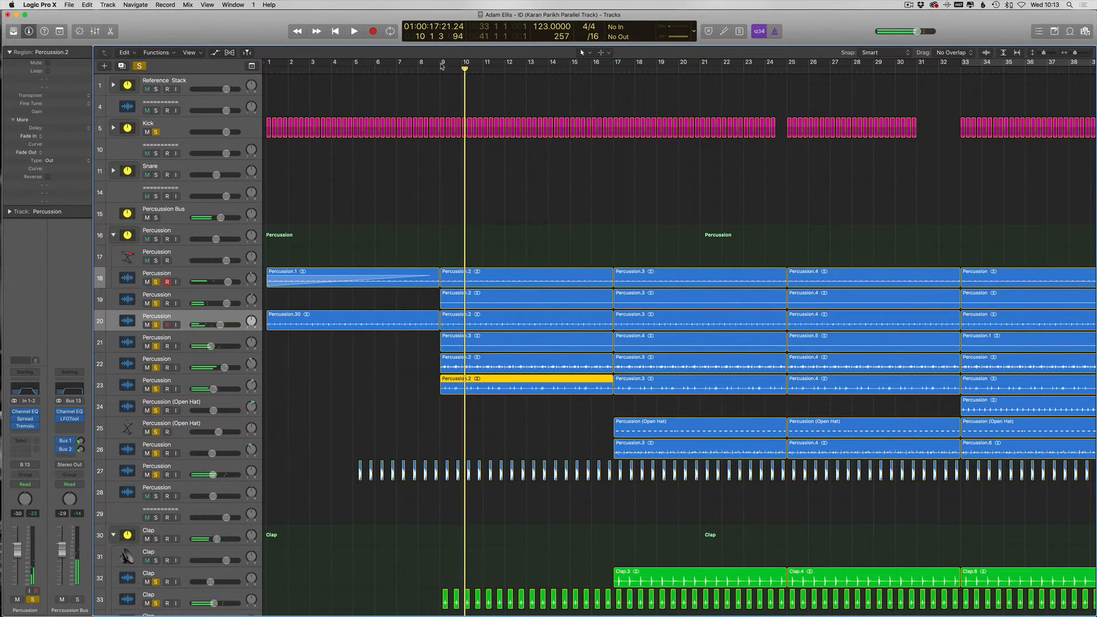
drag(441, 66, 745, 66)
key(space)
click(156, 281)
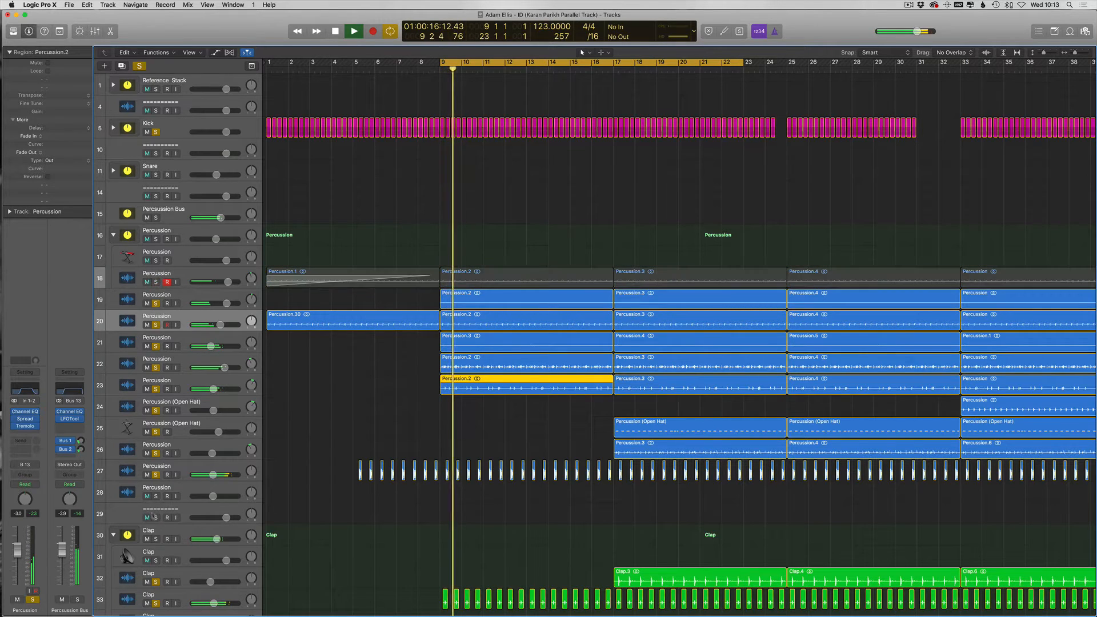
drag(153, 510, 152, 573)
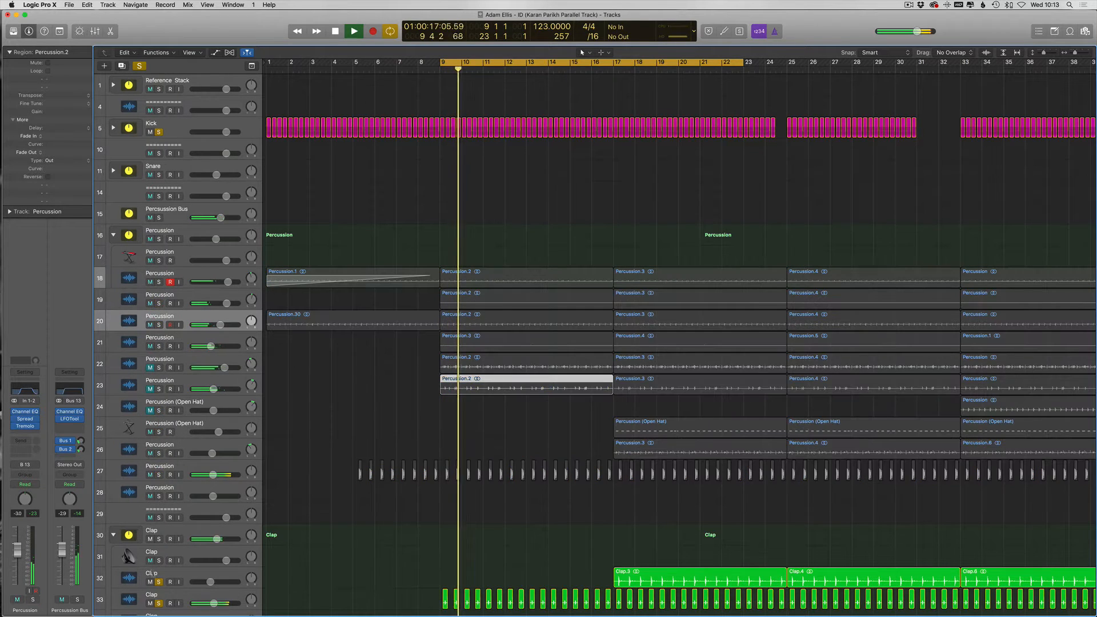
Step: Audition Percussion tracks 22 and 23 on their own, and copy track 23's bar 9 region to bar 1
click(158, 367)
click(158, 368)
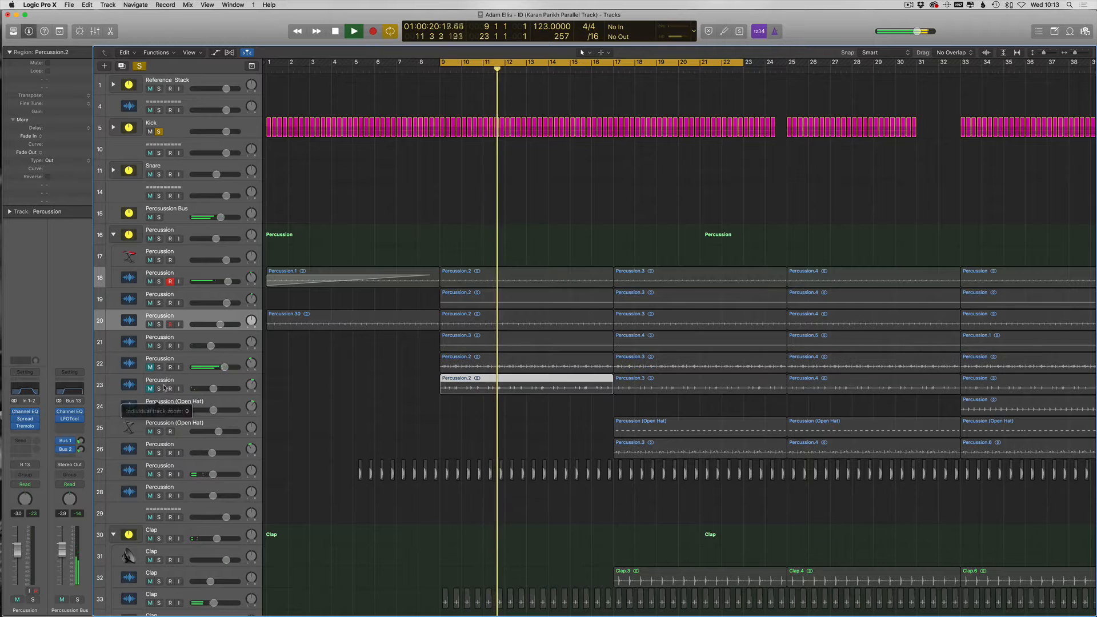
click(158, 388)
drag(472, 387, 296, 388)
key(space)
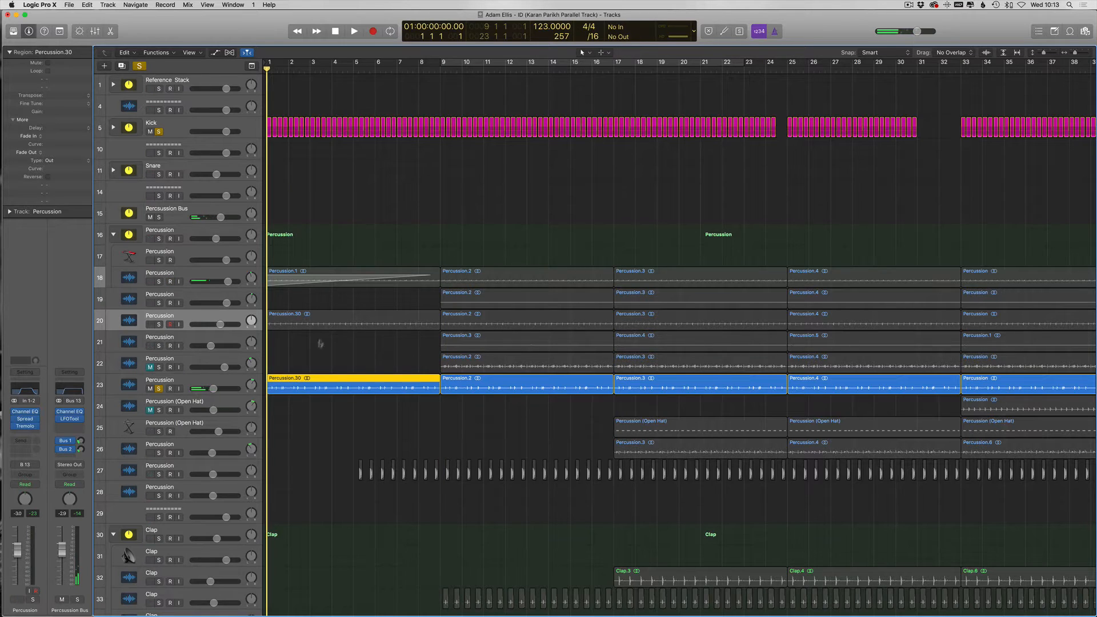
Step: Clear all solos and move Percussion track 18's fade-in region from bar 1 to bar 9, replacing the region there
click(139, 66)
click(360, 346)
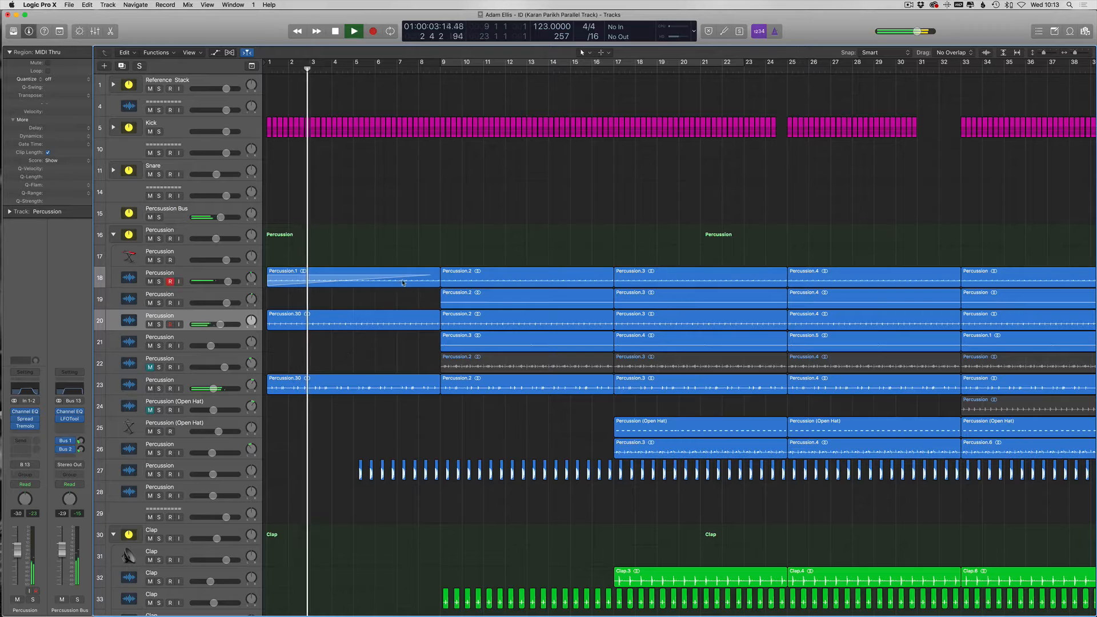
click(448, 280)
key(Delete)
drag(340, 280, 513, 280)
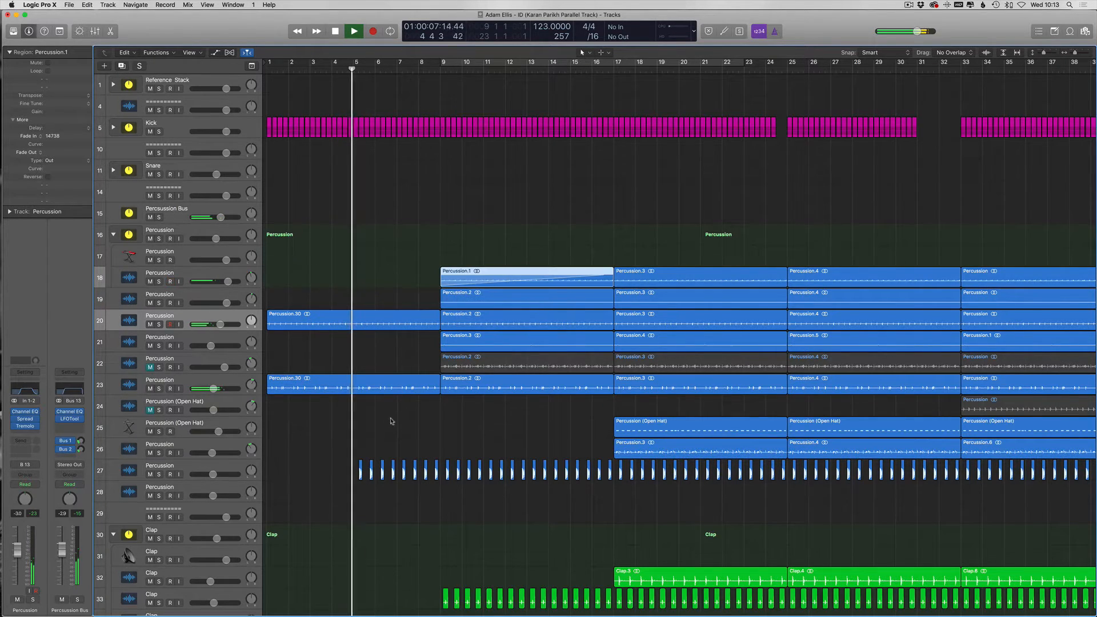
Step: Delete Percussion track 22's regions in bars 9 to 24 and the Open Hat track 25 regions in bars 17 to 32
click(450, 369)
key(Delete)
click(635, 357)
key(Delete)
scroll(621, 433, right, 2)
click(628, 428)
key(Delete)
click(800, 429)
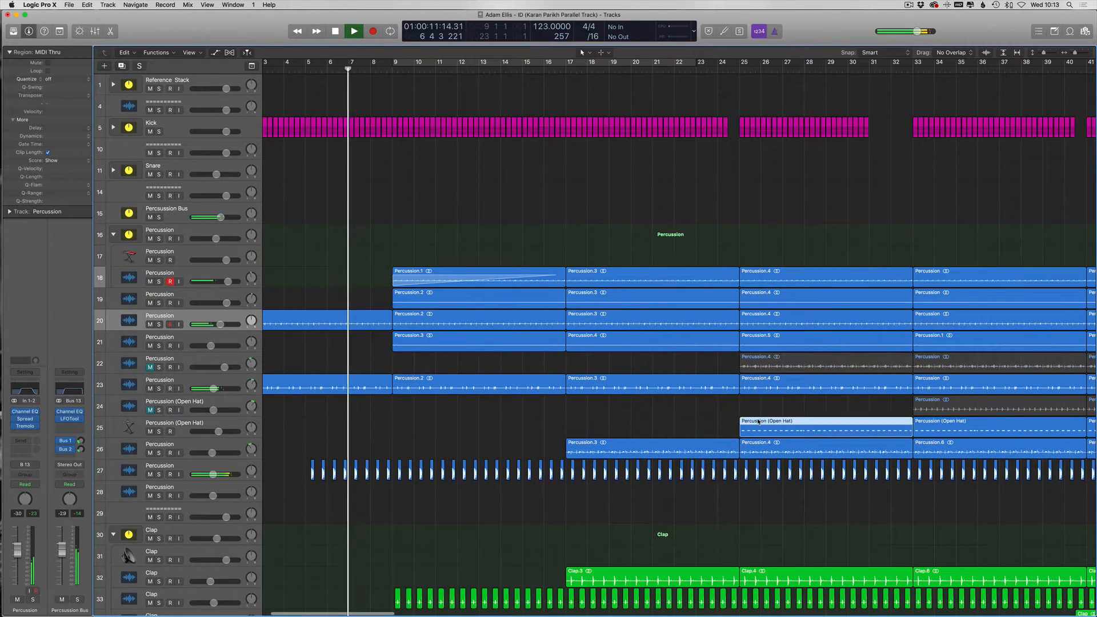
key(Delete)
Step: Check Percussion track 19 soloed and muted against the mix, and delete its bar 9 region
scroll(487, 388, down, 5)
scroll(501, 359, down, 2)
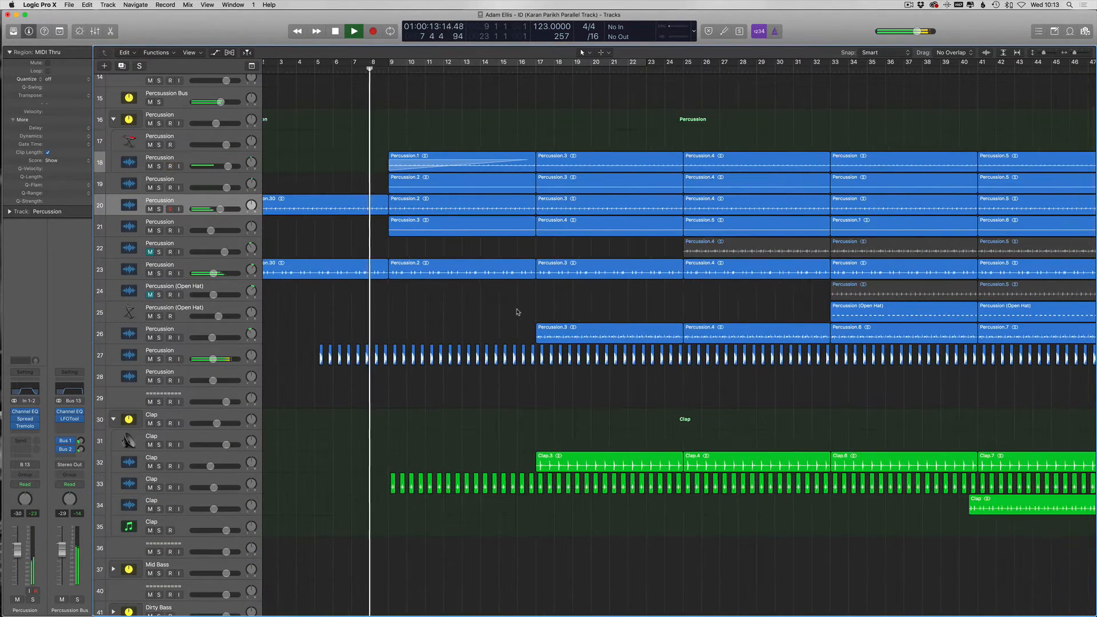
scroll(432, 268, up, 5)
scroll(411, 342, left, 2)
key(t)
click(170, 263)
click(159, 293)
click(159, 293)
click(150, 294)
click(487, 289)
key(Delete)
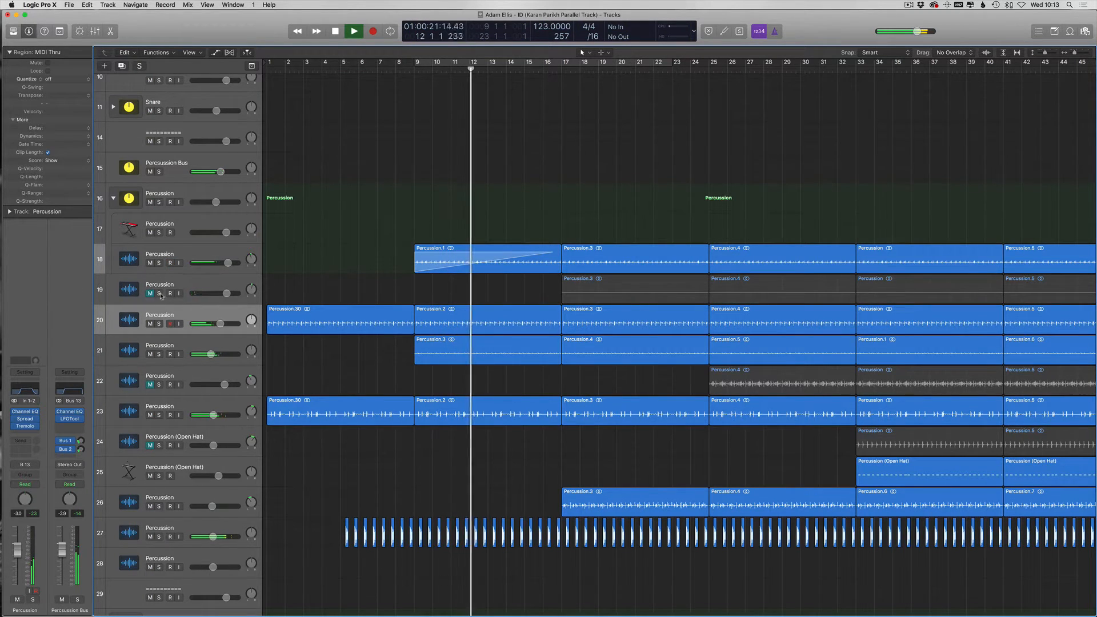
click(150, 294)
Step: Check Percussion track 21 soloed and muted, and draw a fade-in across nearly the full length of its bar 9 region
click(159, 354)
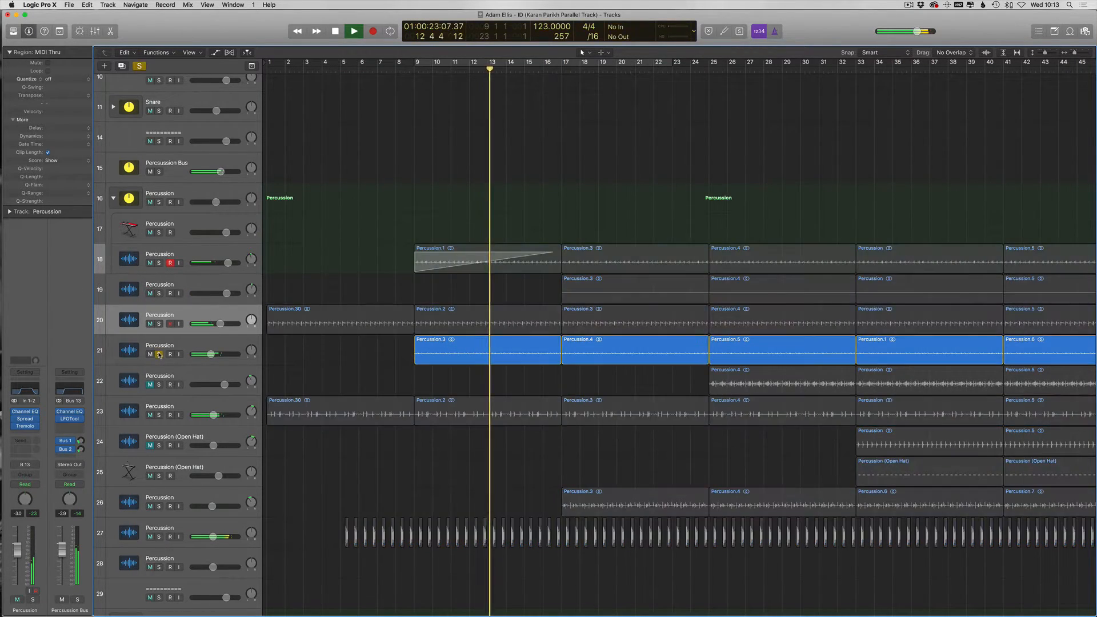
click(159, 355)
click(150, 354)
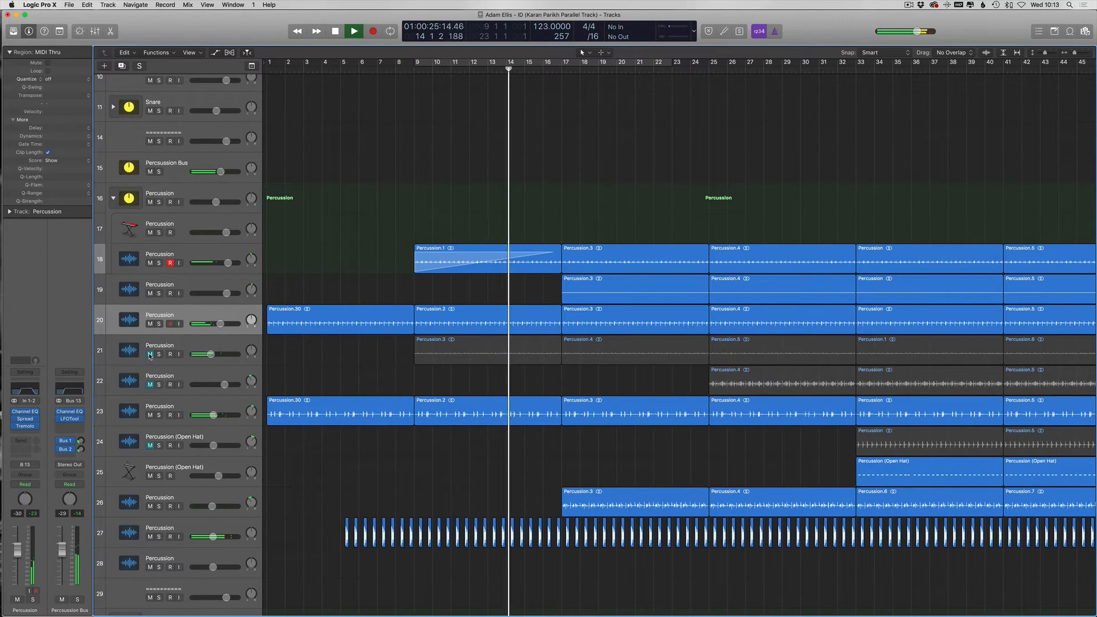
click(150, 355)
key(t)
key(a)
drag(408, 355, 539, 357)
Step: Audition Percussion track 26 on its own, and compare the mix with track 23 muted and unmuted
scroll(564, 452, down, 3)
scroll(563, 452, right, 3)
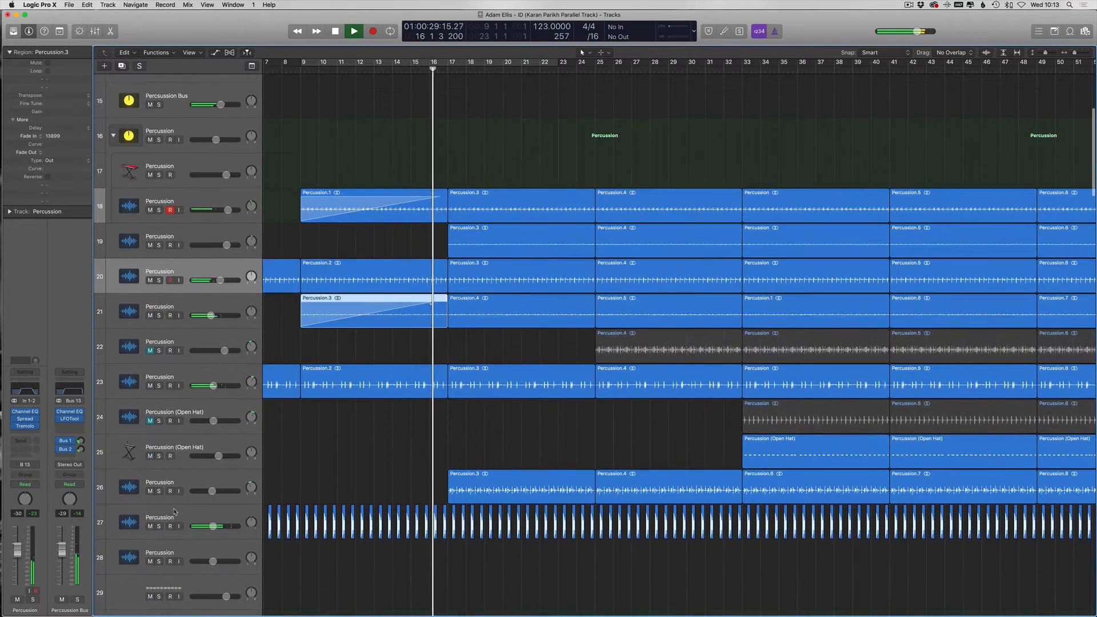
click(159, 491)
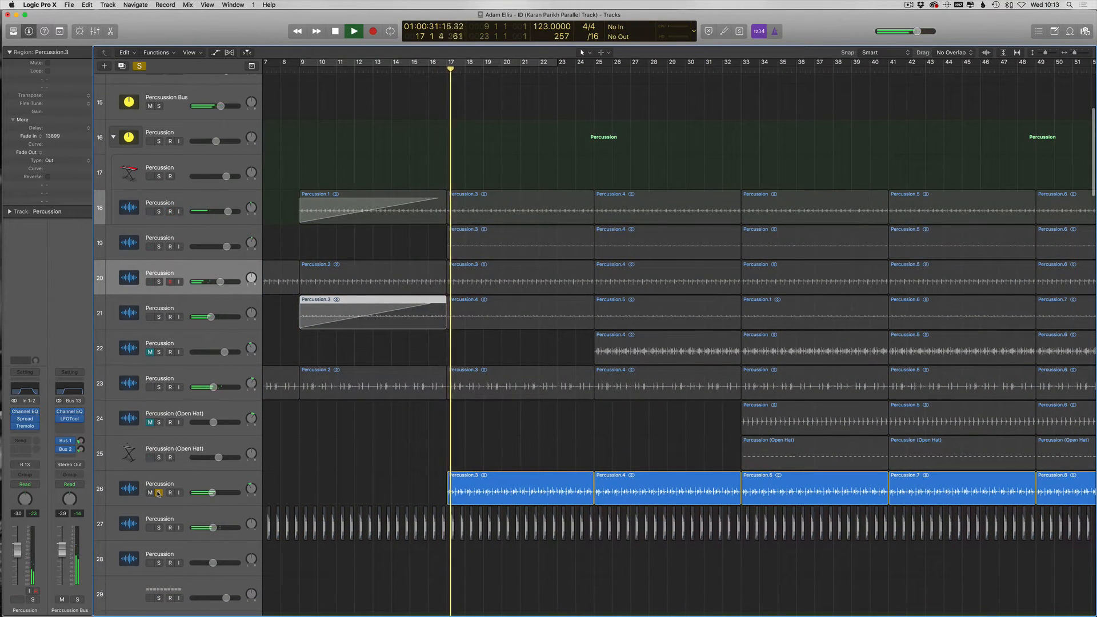
click(159, 493)
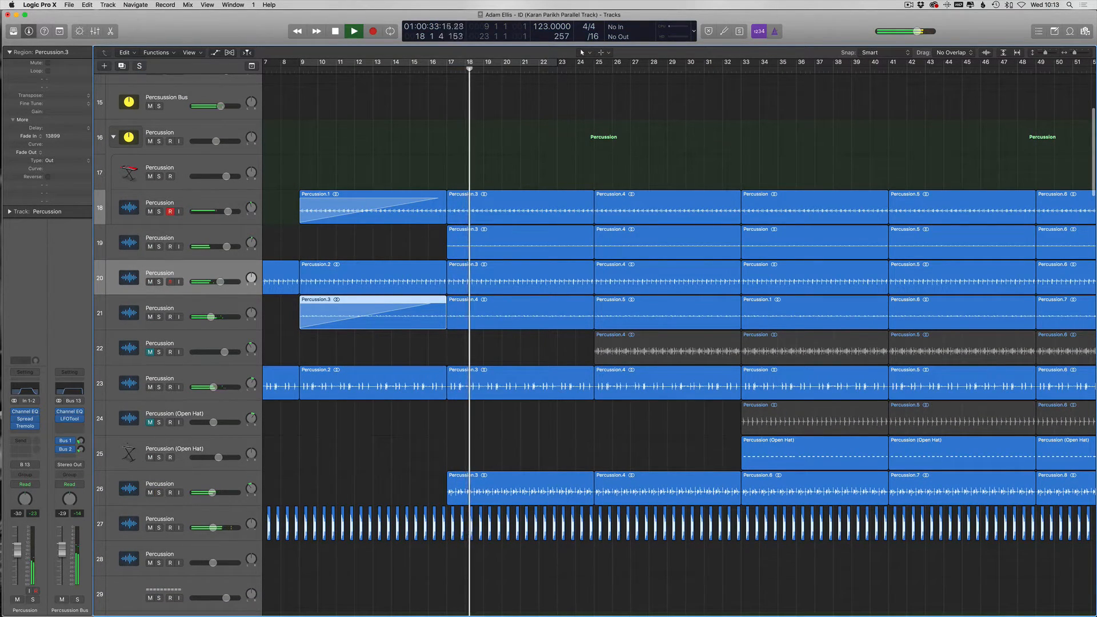
key(t)
key(t)
click(159, 387)
click(150, 388)
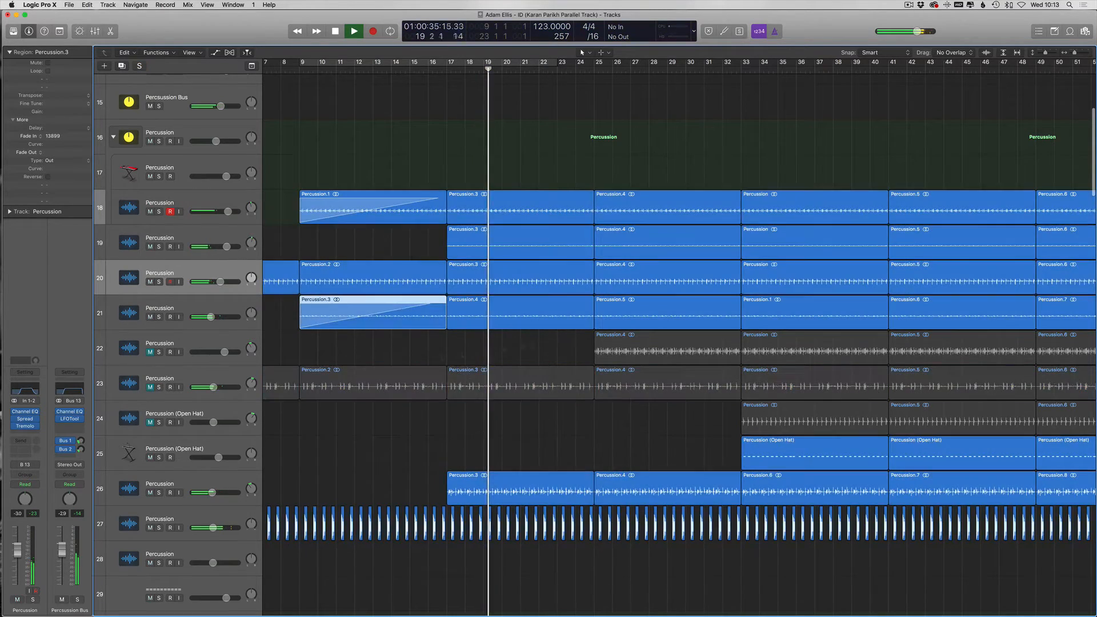
scroll(640, 329, right, 1)
key(super+Left)
key(super+Left)
scroll(320, 459, left, 2)
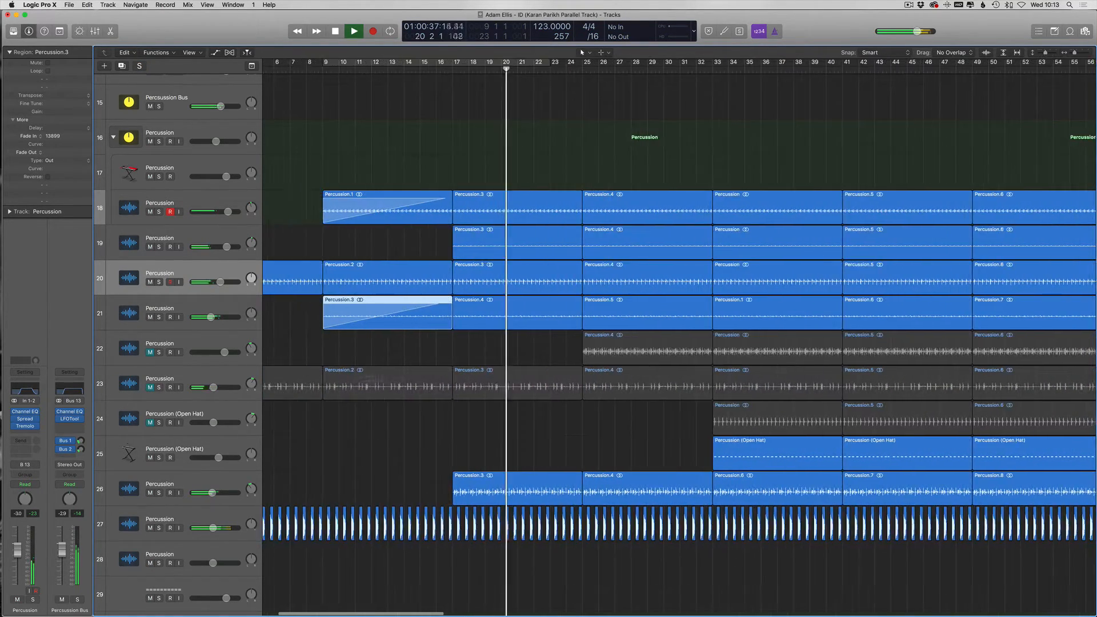
click(151, 388)
Step: Delete the regions in bars 25 to 48 on Percussion track 22 and bars 33 to 48 on track 24, and unmute both tracks
scroll(686, 351, right, 4)
key(t)
key(t)
click(537, 349)
key(Delete)
click(612, 348)
key(Delete)
click(719, 349)
key(Delete)
click(649, 419)
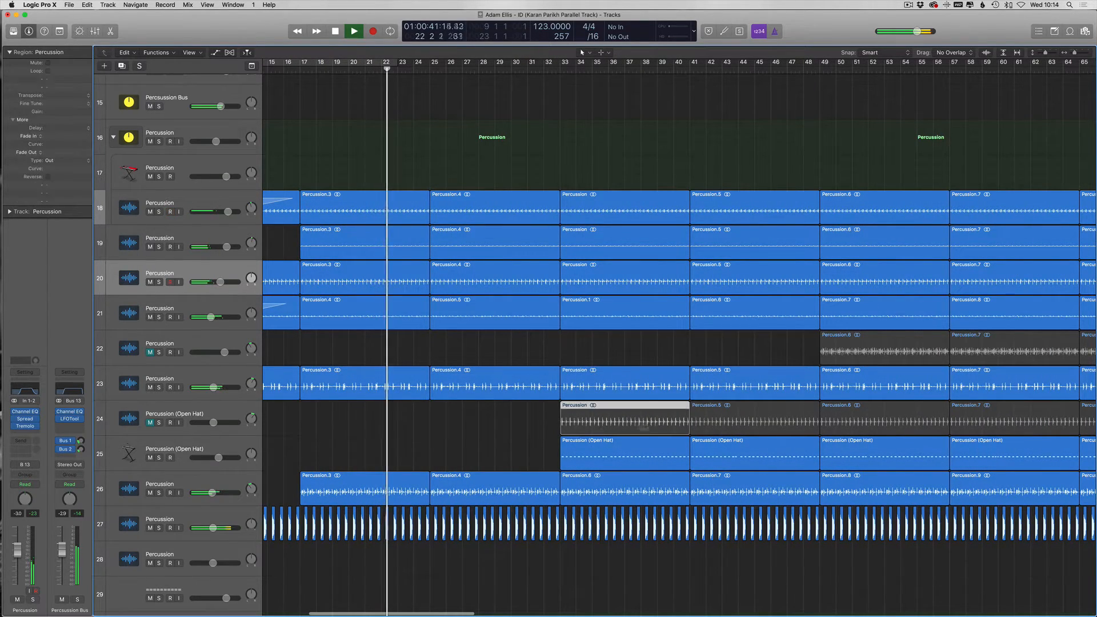
key(Delete)
click(721, 419)
key(Delete)
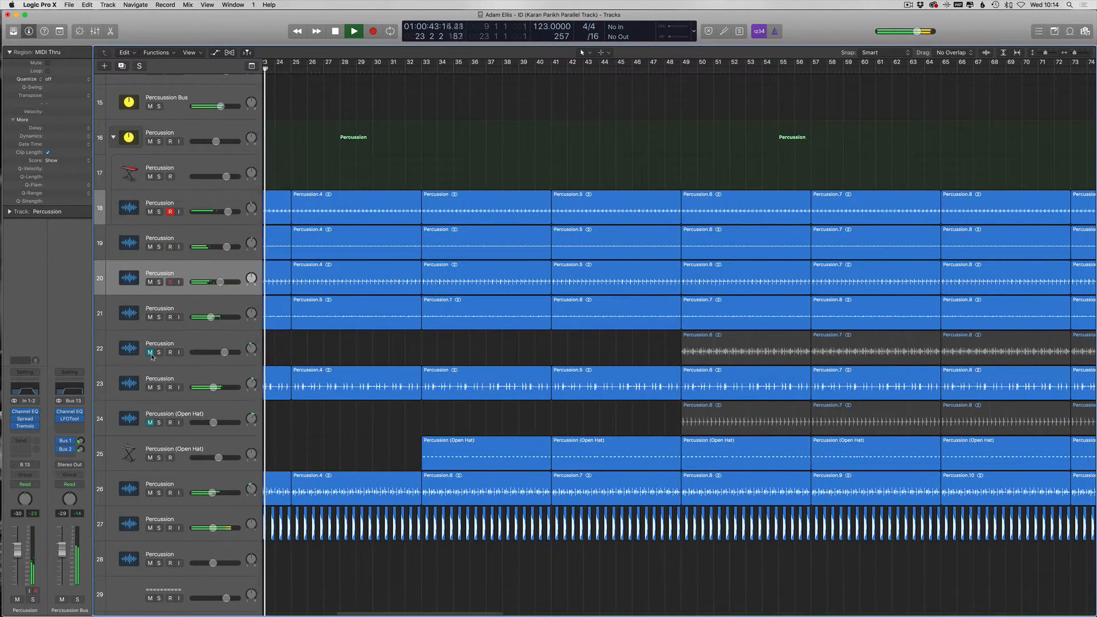
click(150, 352)
click(150, 423)
Step: Move Clap track 34's region to bar 32 and shorten it to about three-quarters of a bar
key(super+Left)
scroll(458, 381, down, 5)
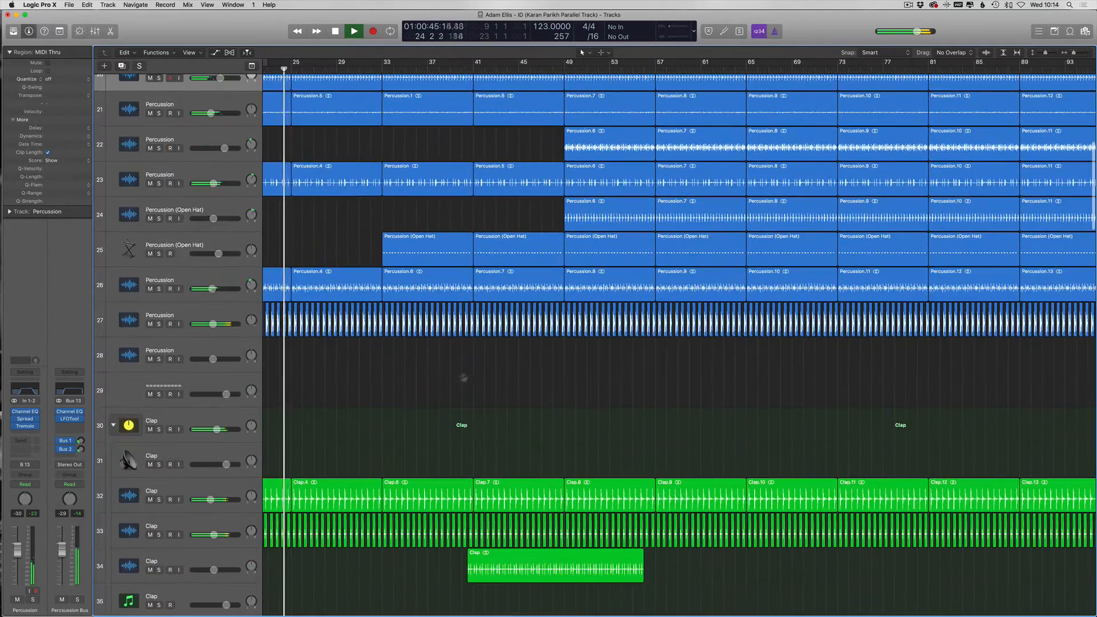
scroll(622, 463, right, 3)
scroll(551, 543, down, 3)
scroll(411, 434, up, 1)
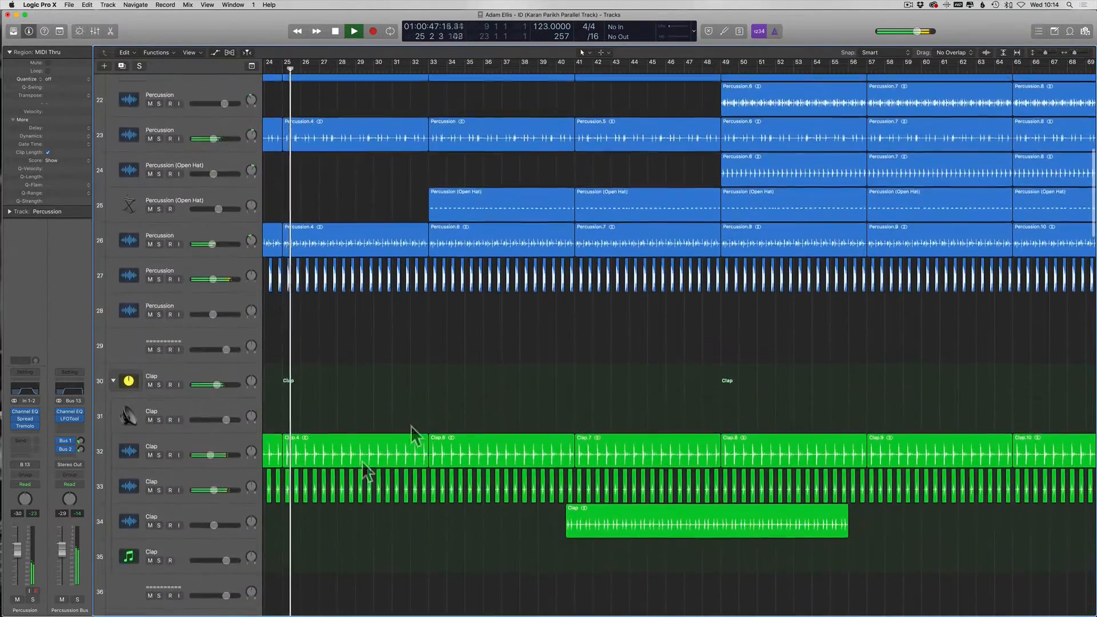
scroll(399, 376, left, 2)
scroll(576, 563, left, 1)
key(t)
key(t)
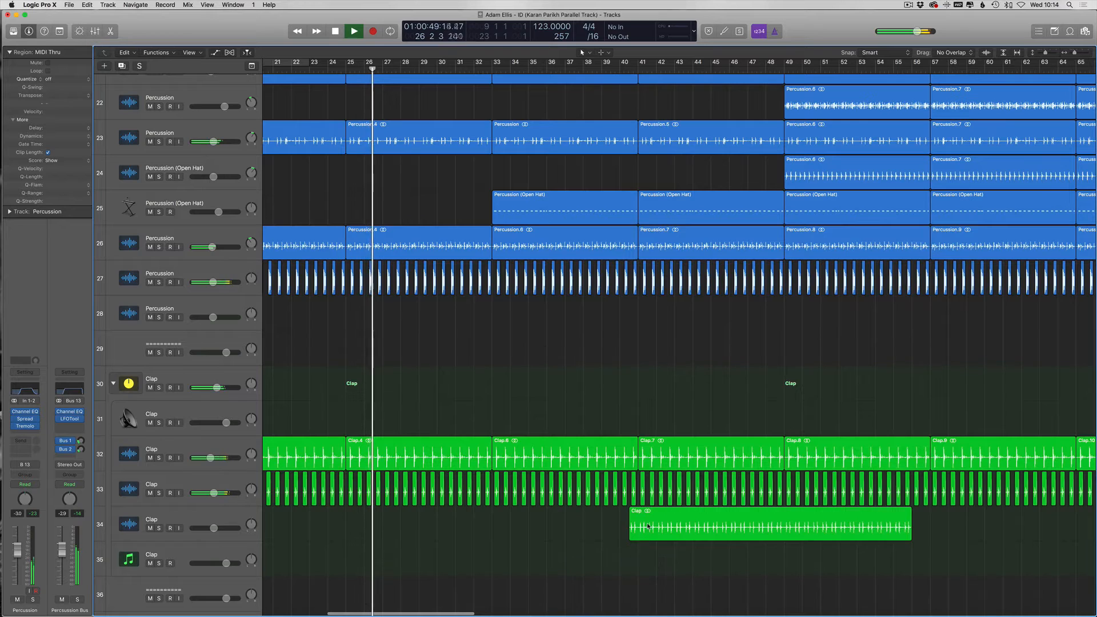
click(648, 526)
drag(648, 526, 491, 524)
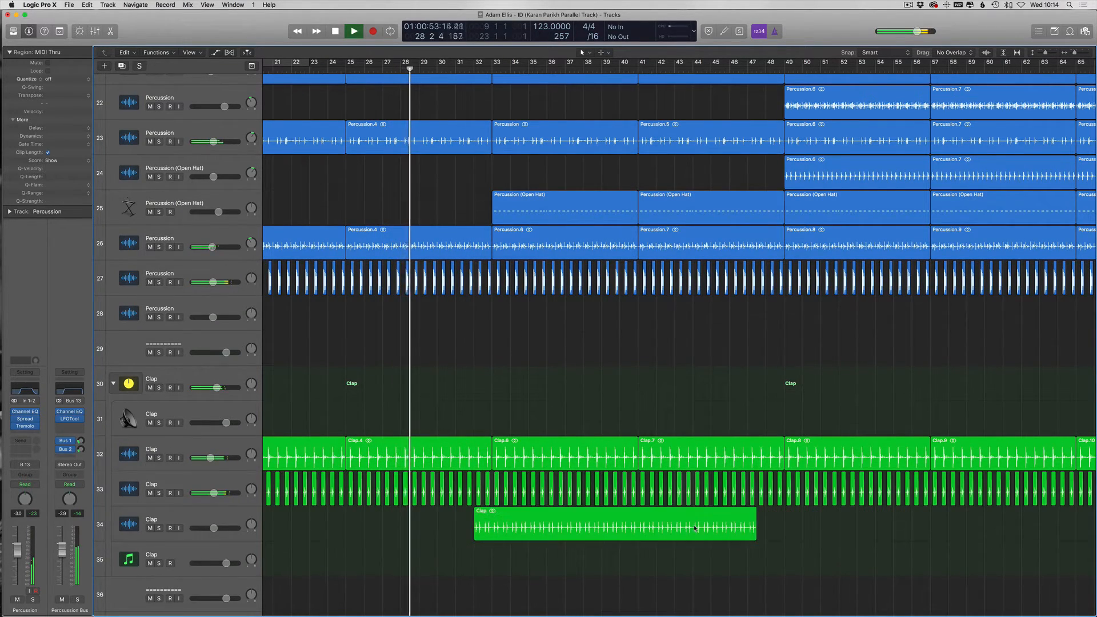
drag(755, 533, 485, 533)
Step: Trim the last half bar before bar 33 from the regions on Percussion tracks 18 to 21, 23 and 26
scroll(486, 345, up, 5)
scroll(503, 369, up, 3)
scroll(532, 366, up, 6)
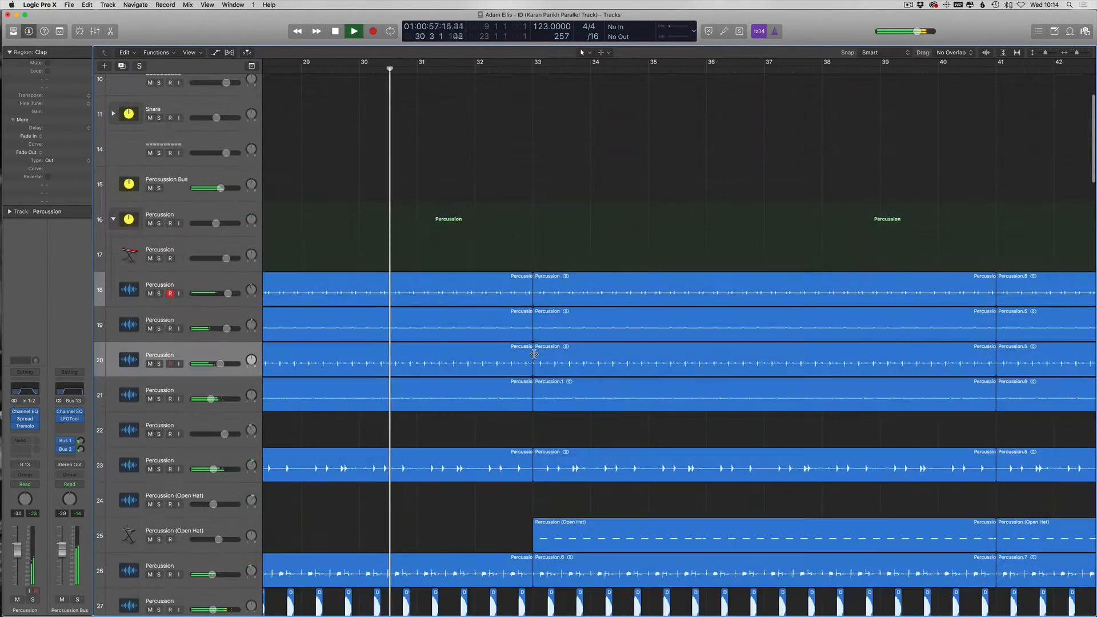
drag(524, 268, 504, 468)
scroll(568, 238, down, 1)
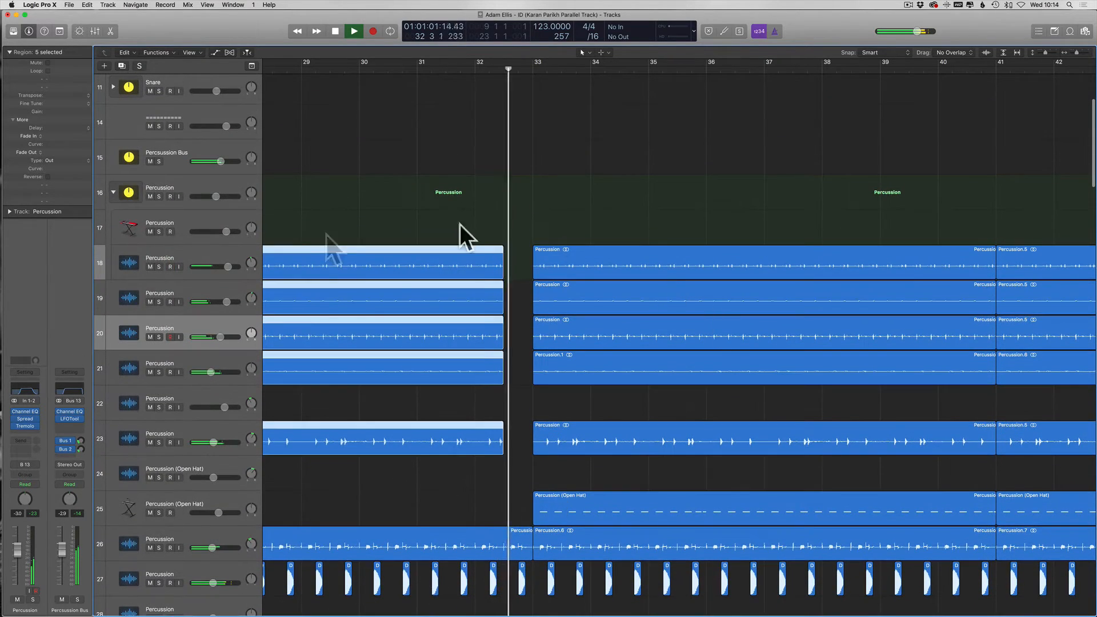
click(500, 518)
drag(528, 547, 501, 546)
scroll(502, 544, down, 13)
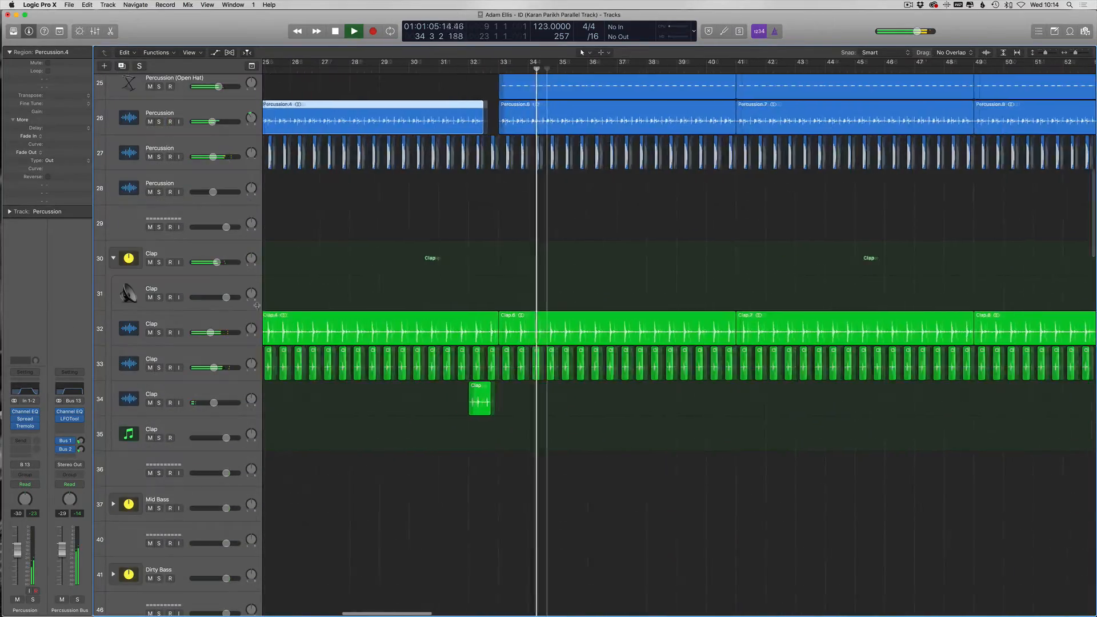
Step: Copy Percussion track 22's bar 49 region to bar 41
scroll(679, 341, up, 4)
scroll(324, 313, up, 3)
scroll(443, 299, left, 3)
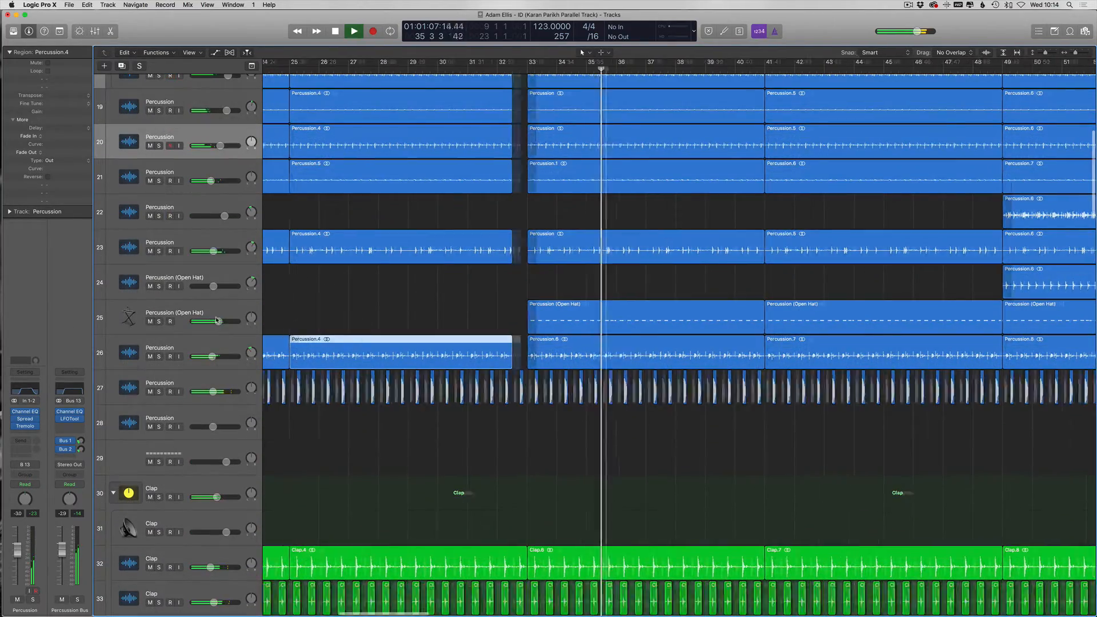
scroll(443, 300, right, 5)
scroll(442, 300, right, 2)
drag(859, 217, 635, 223)
key(super+Left)
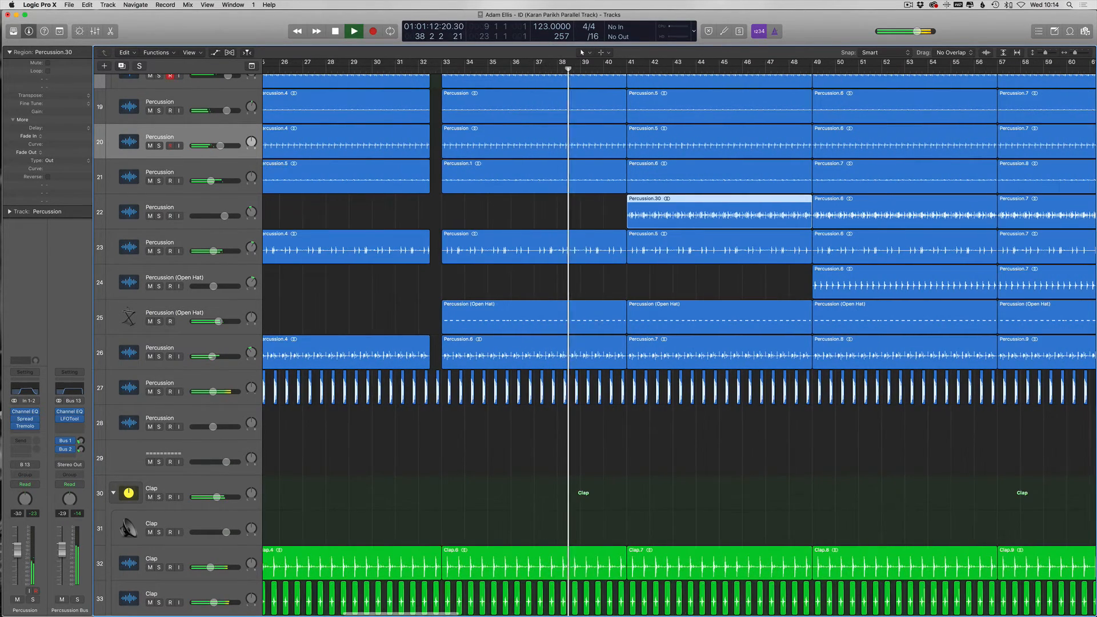
Step: Review how the percussion layers build across the arrangement and line up with the kick sections during playback
click(520, 305)
mouse_move(854, 286)
mouse_down()
mouse_move(682, 292)
mouse_move(854, 294)
mouse_up()
key(super+Left)
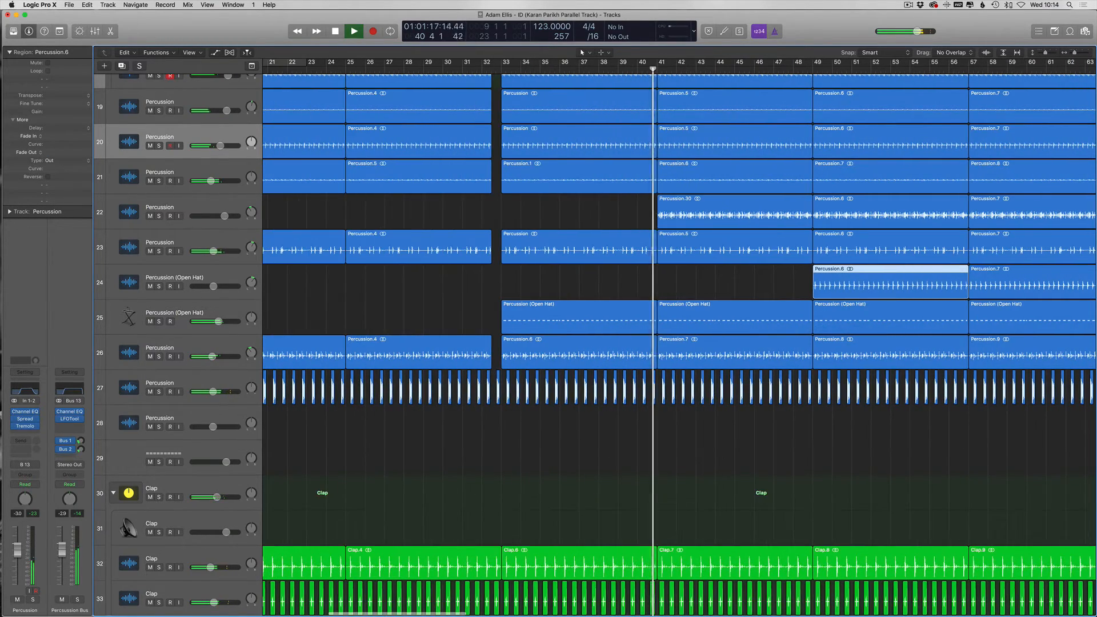
scroll(318, 375, down, 5)
scroll(318, 375, up, 8)
scroll(666, 280, left, 1)
scroll(667, 280, right, 4)
key(super+Left)
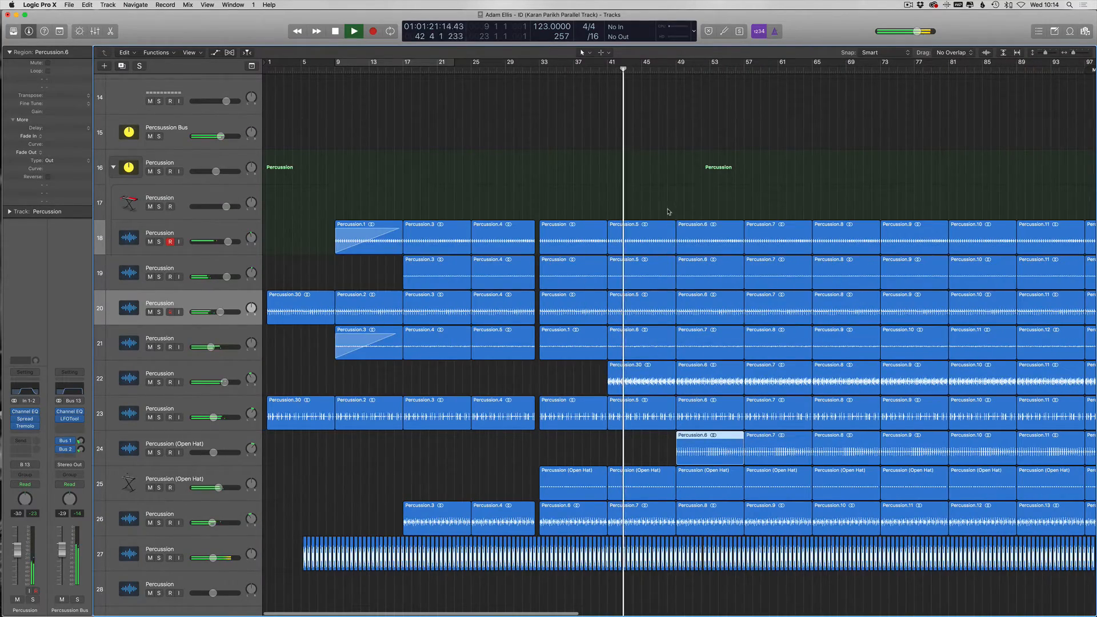
key(super+Left)
key(super+Left)
scroll(589, 338, right, 3)
scroll(588, 337, up, 6)
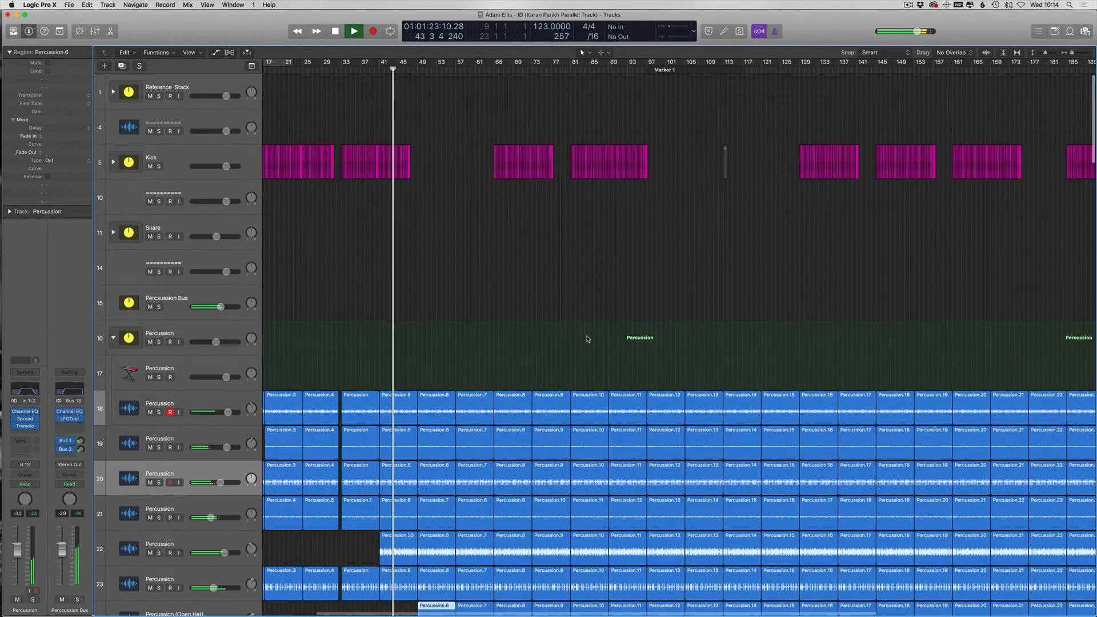
Step: Stop playback and delete all regions on Percussion tracks 18 to 27 between bars 49 and 65
key(space)
scroll(475, 327, up, 3)
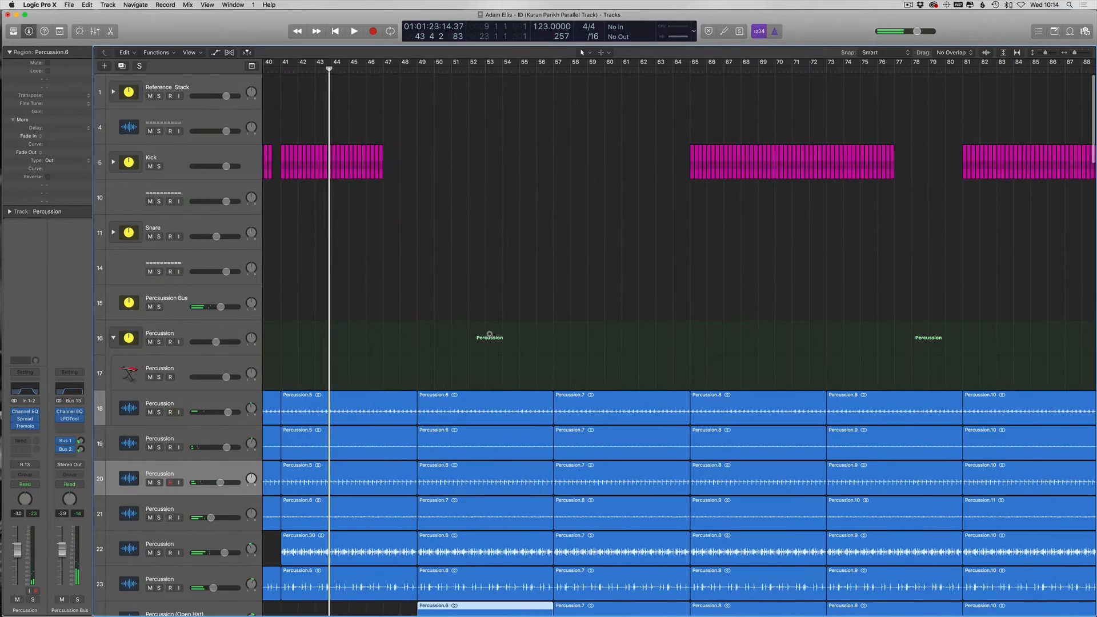
key(super+Up)
scroll(524, 321, up, 2)
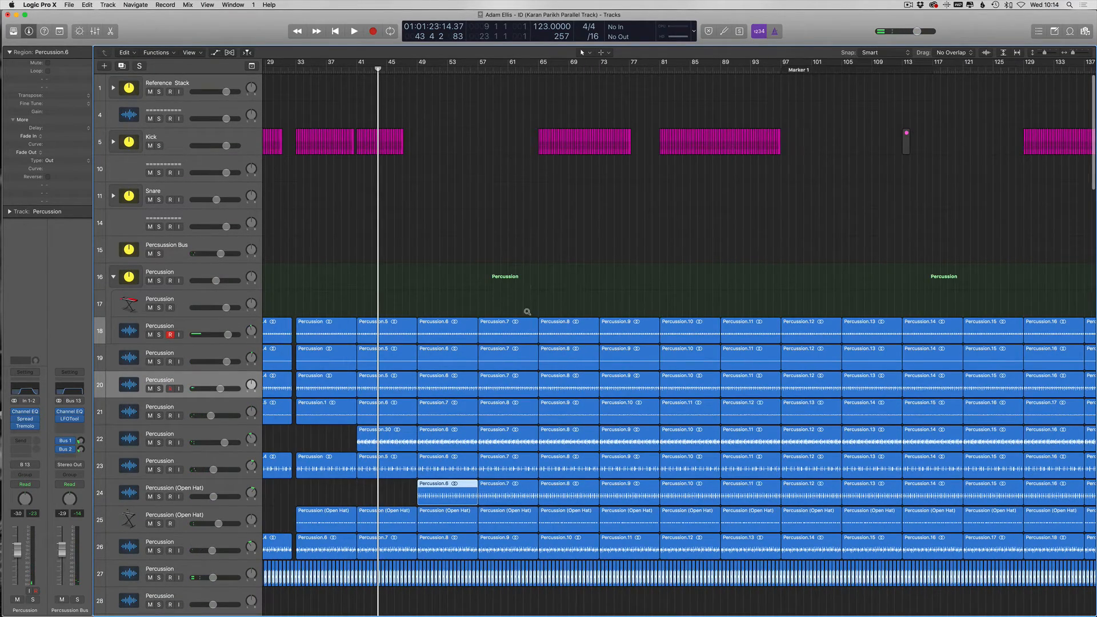
scroll(528, 312, up, 2)
drag(558, 297, 352, 616)
drag(550, 296, 422, 576)
key(Delete)
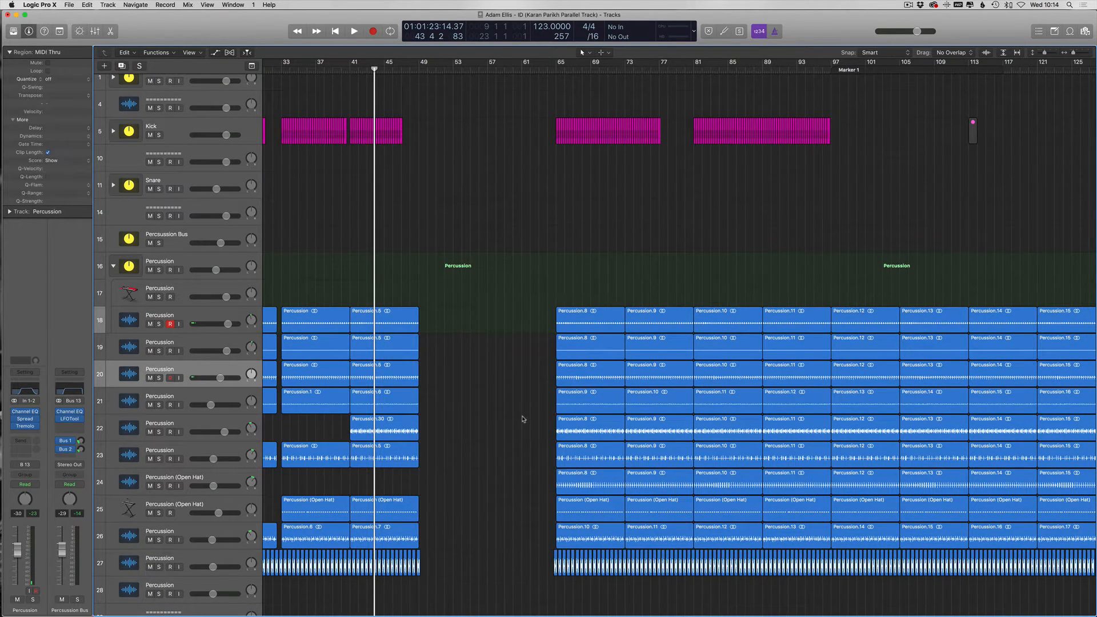
Step: Set the cycle range from bar 97 to bar 129
scroll(496, 228, right, 10)
scroll(841, 298, down, 3)
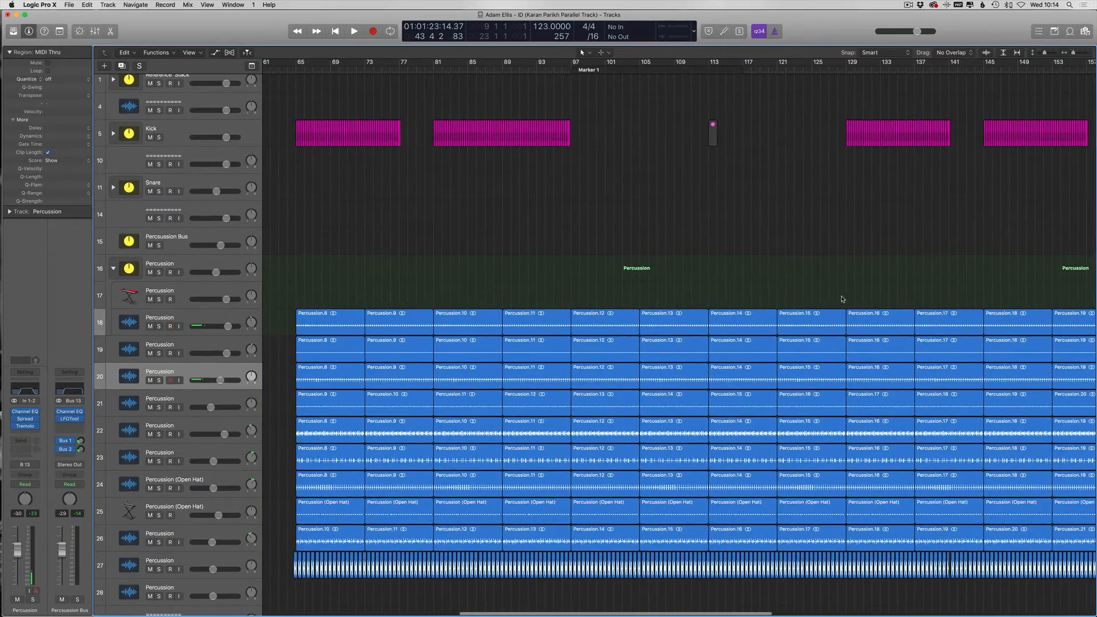
scroll(603, 254, up, 2)
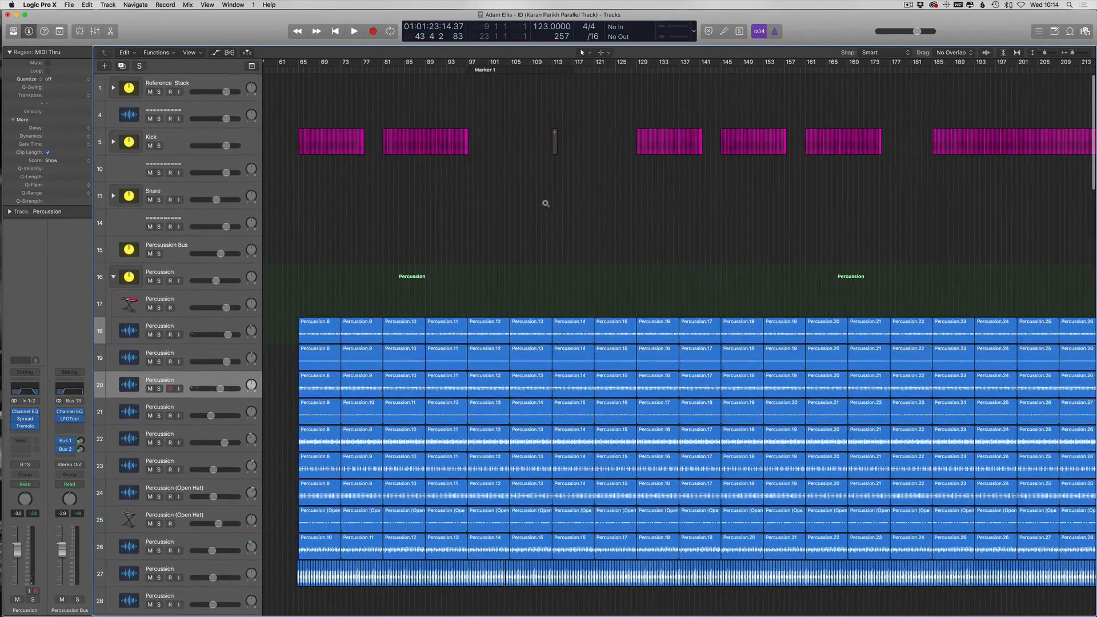
ctrl+alt+click(545, 203)
scroll(517, 203, up, 2)
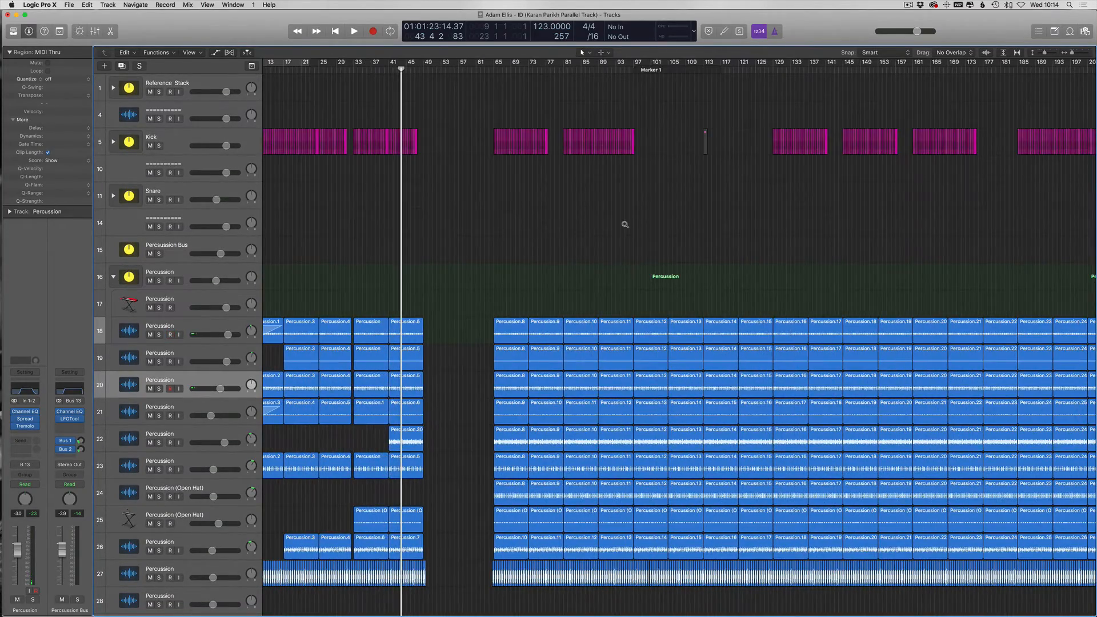
scroll(626, 224, up, 2)
drag(756, 67, 974, 115)
scroll(892, 217, right, 2)
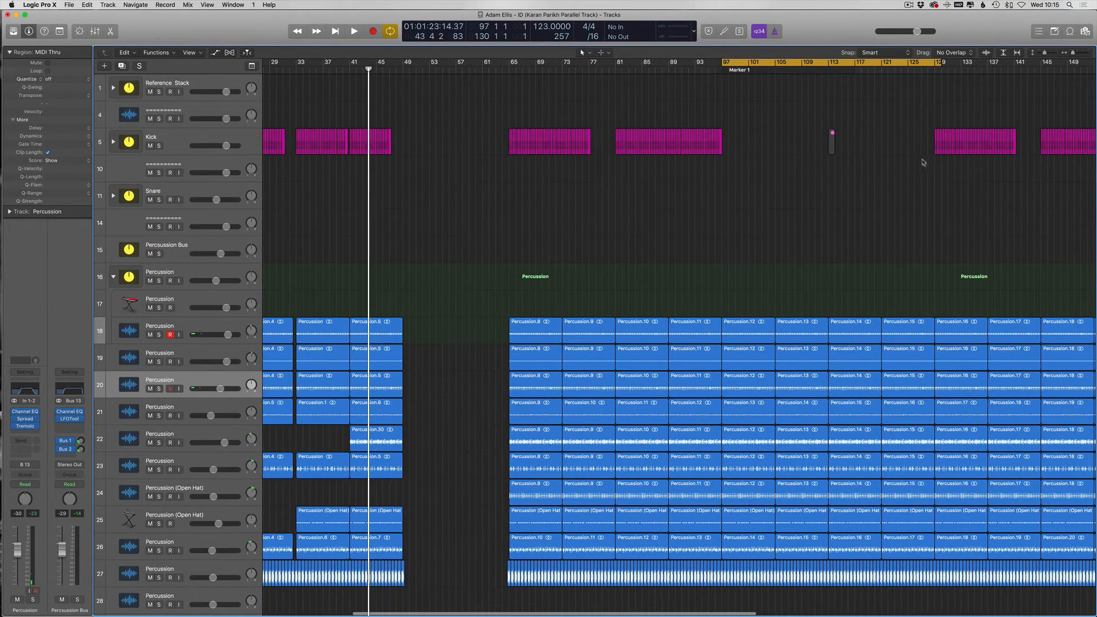
drag(942, 66, 935, 63)
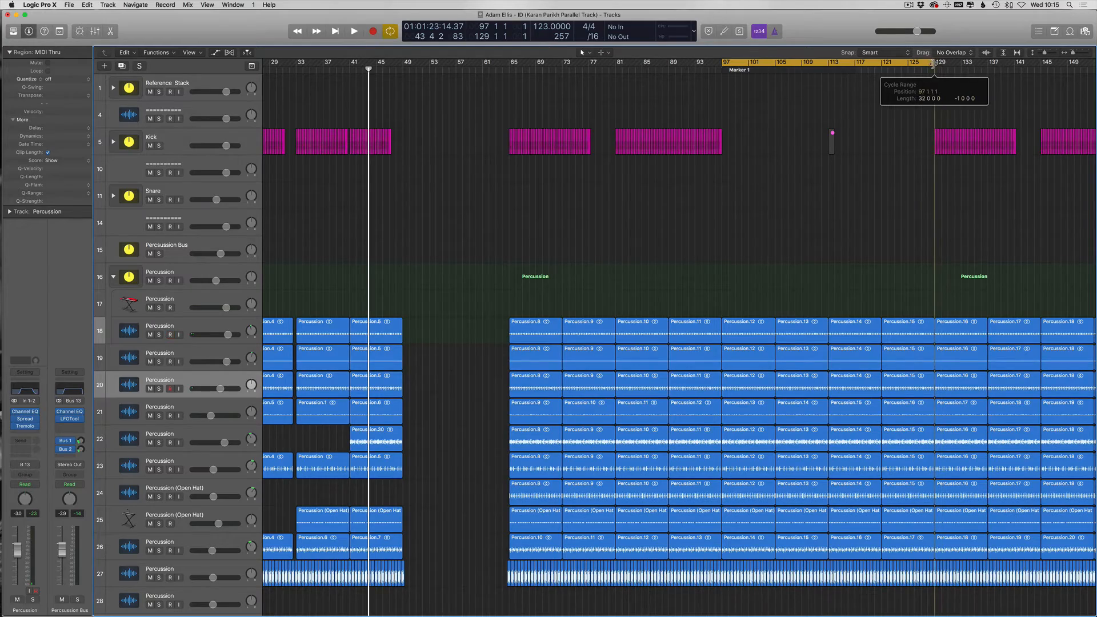
Step: Delete the regions on Percussion tracks 18 to 27 between bars 97 and 129
drag(920, 313, 738, 607)
key(Delete)
key(space)
scroll(750, 532, right, 6)
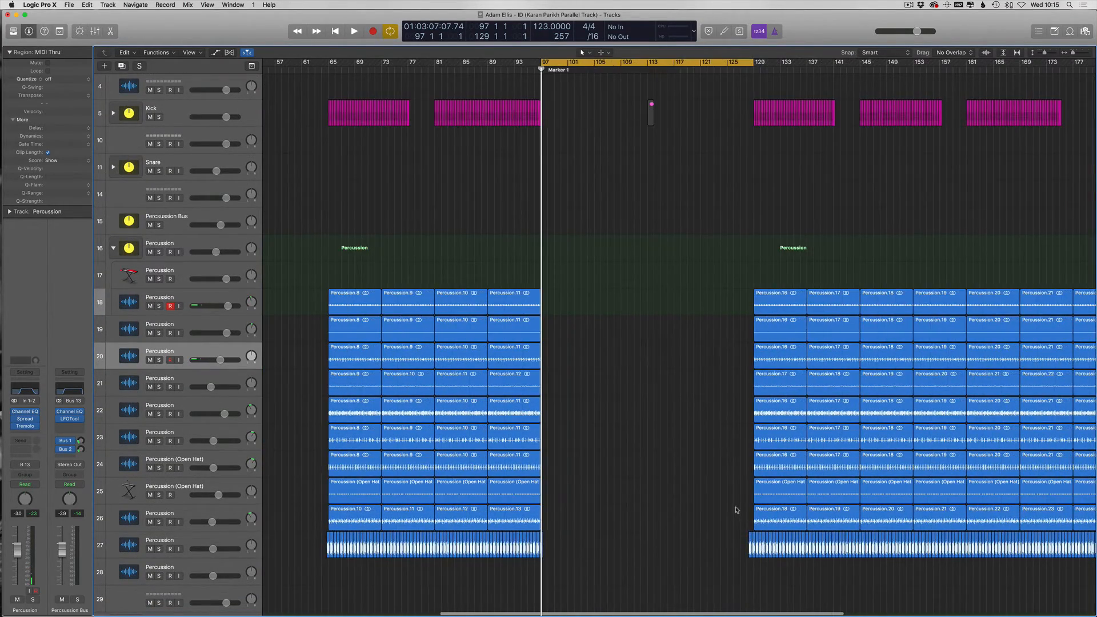
Step: Delete the regions on Percussion tracks 18 to 27 between bars 177 and 185
key(super+Right)
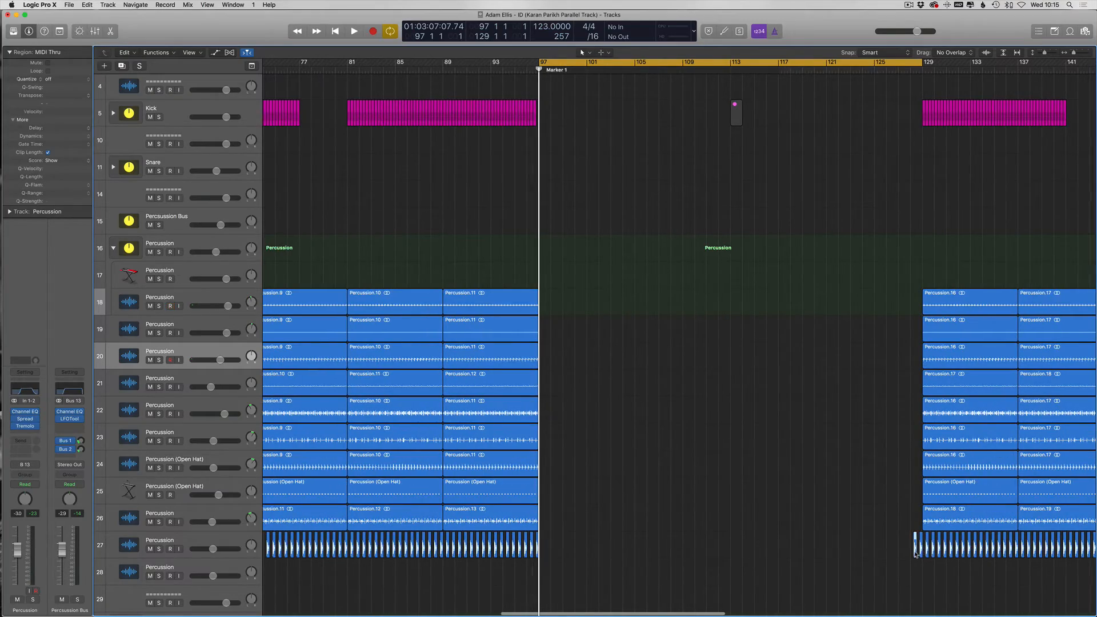
scroll(856, 548, down, 10)
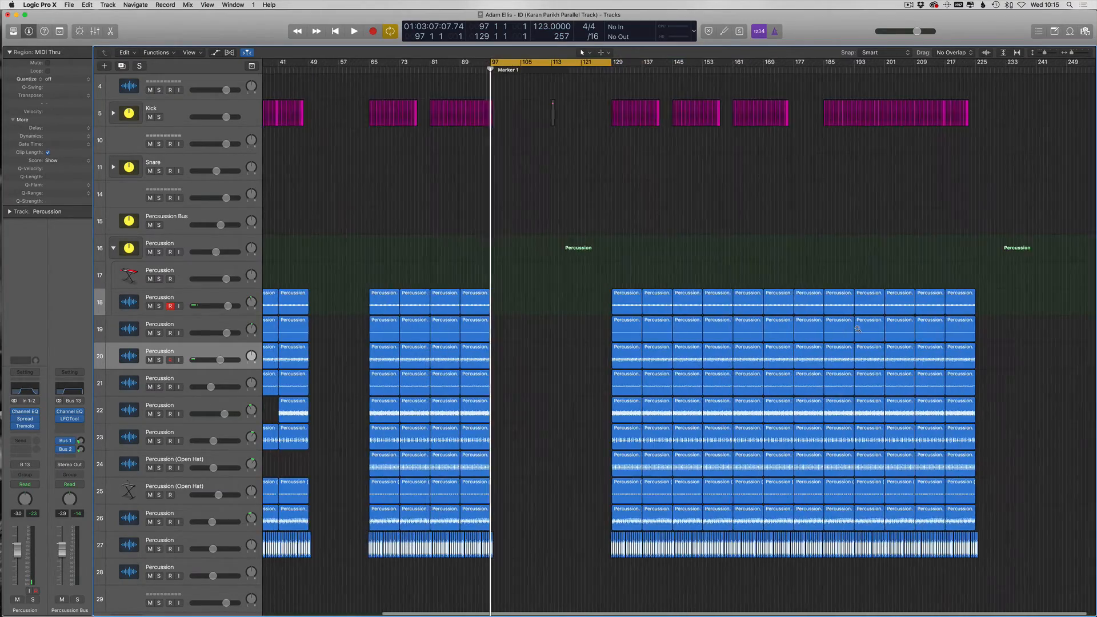
scroll(858, 327, up, 5)
scroll(613, 277, right, 12)
drag(686, 281, 651, 565)
key(Delete)
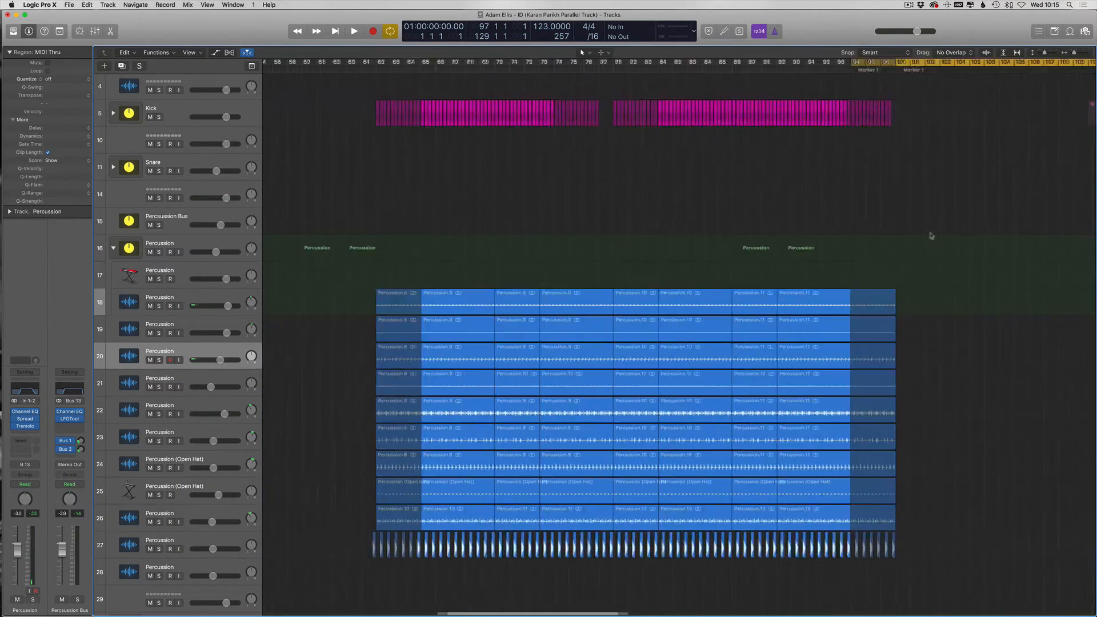
Step: Delete the bar 89 regions on Percussion tracks 21 to 25
scroll(931, 236, right, 7)
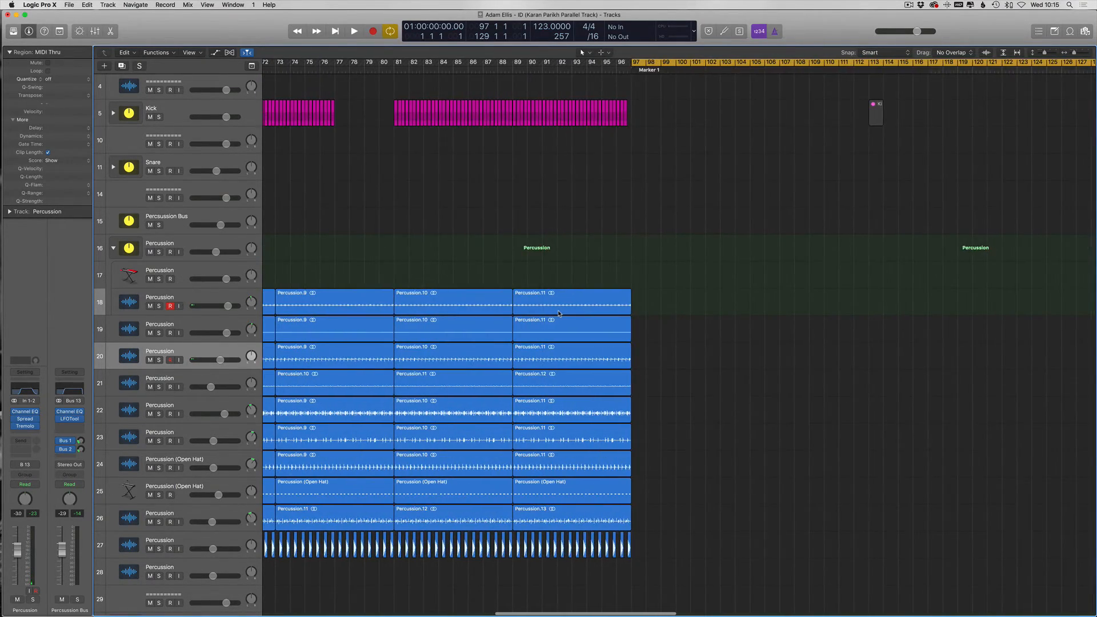
key(super+Right)
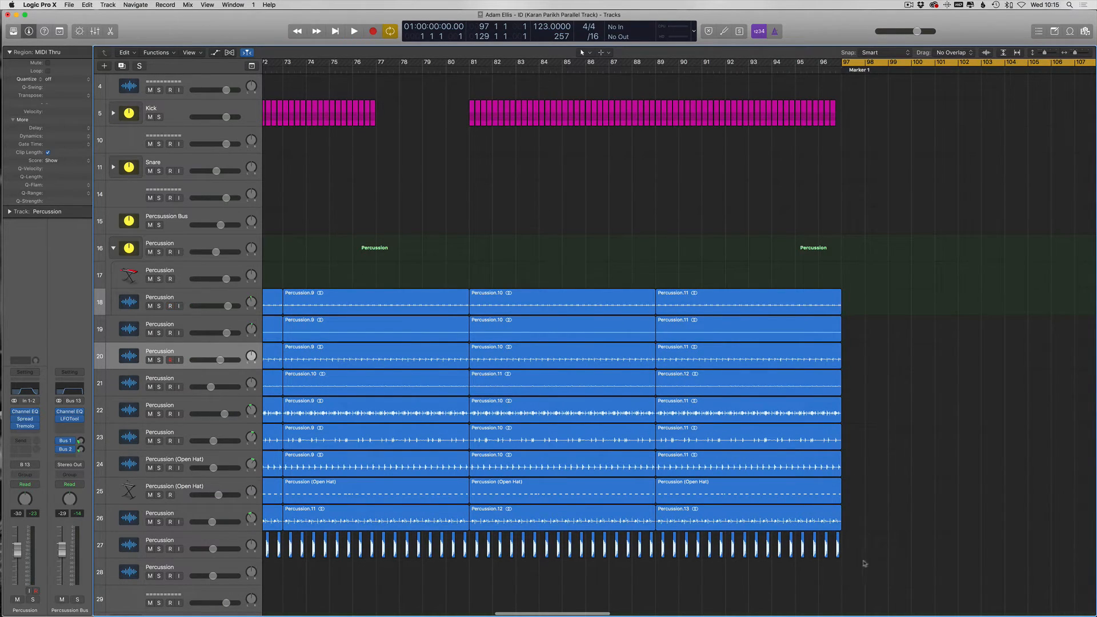
click(764, 489)
key(Delete)
click(697, 464)
key(Delete)
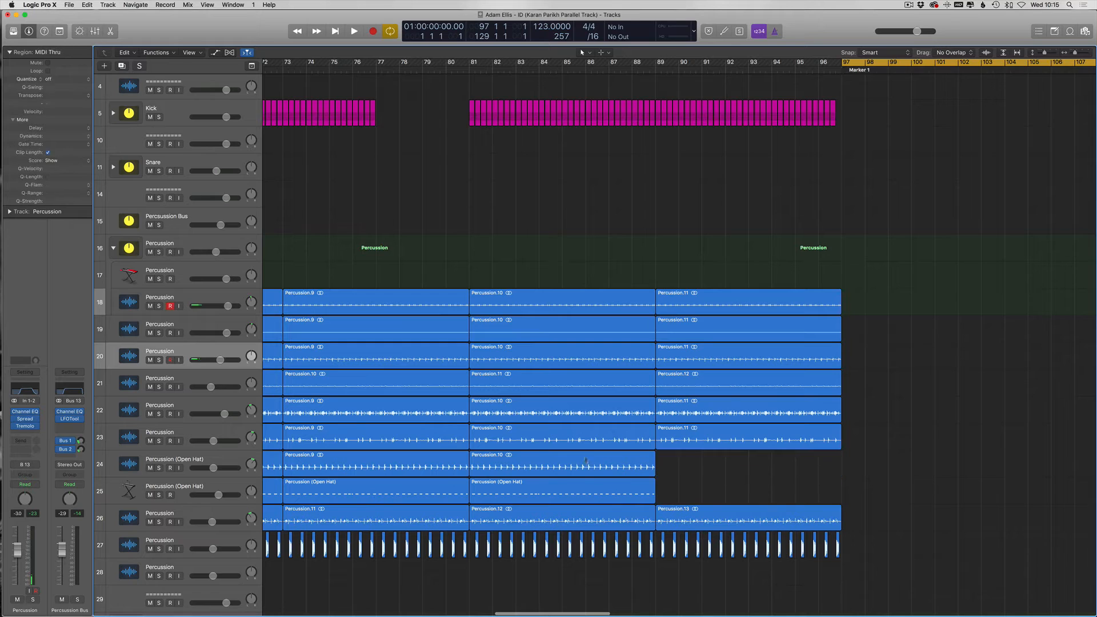
key(Delete)
click(666, 410)
key(Delete)
click(666, 382)
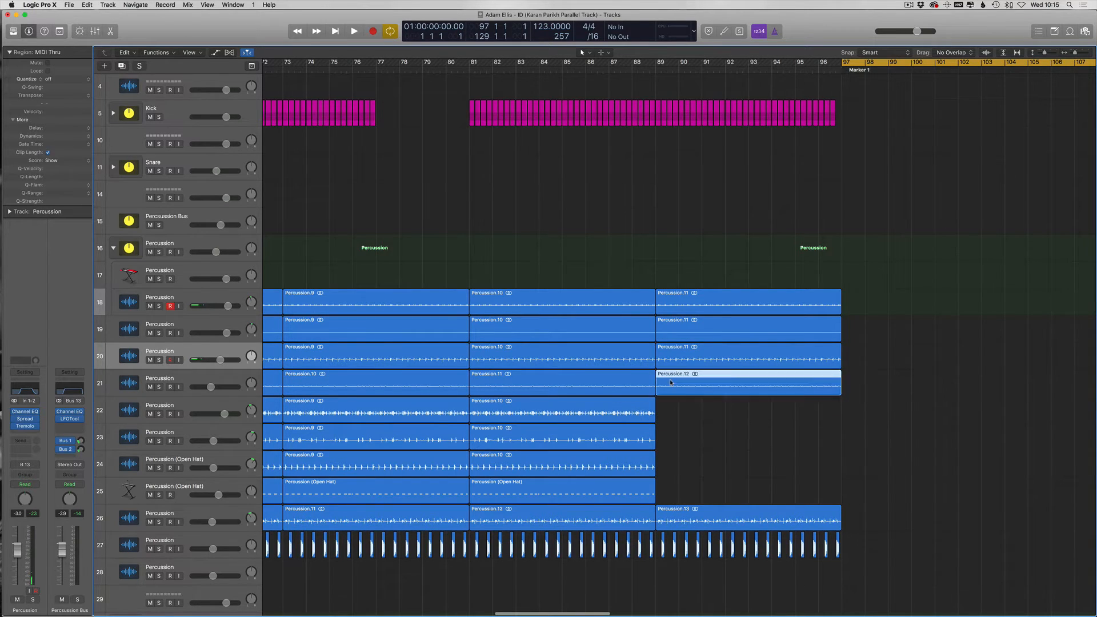
key(Delete)
Step: Delete the bar 81 regions on Percussion tracks 21, 22 and 25
click(625, 393)
key(Delete)
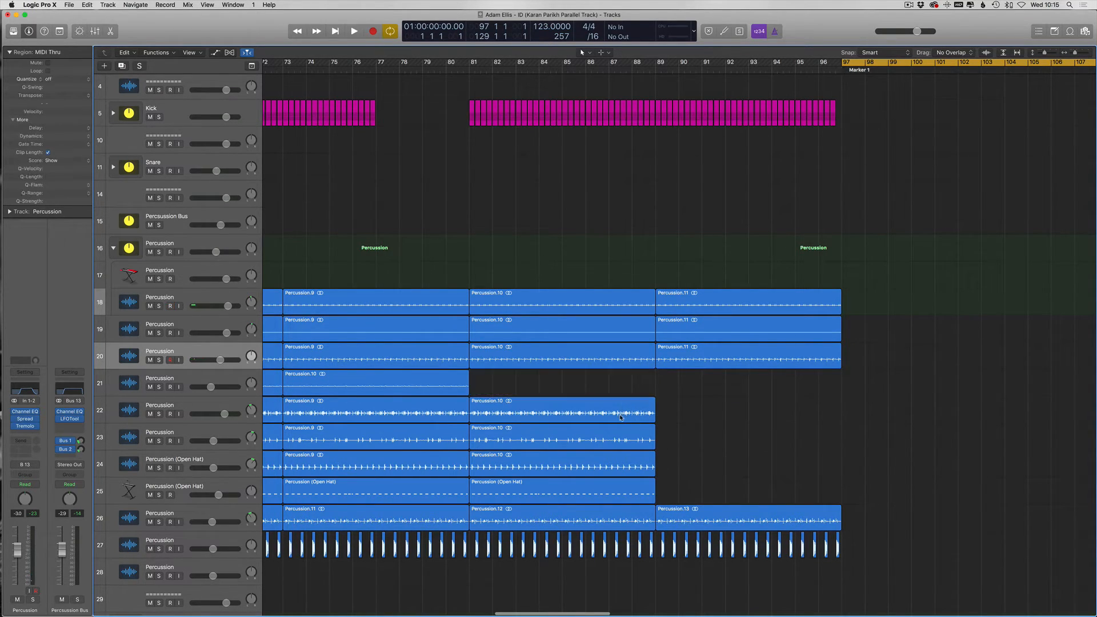
click(627, 412)
key(Delete)
key(Delete)
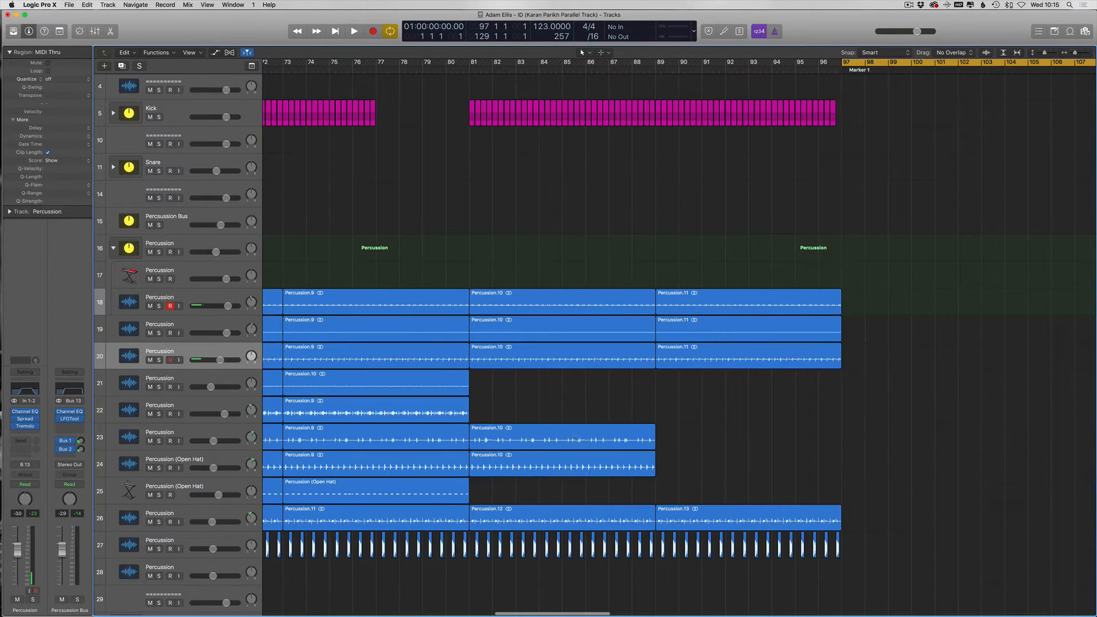
Step: Copy Percussion track 21's bar 73 region to bars 81 and 89, and shorten the bar 89 copy to about four bars
drag(376, 384, 743, 395)
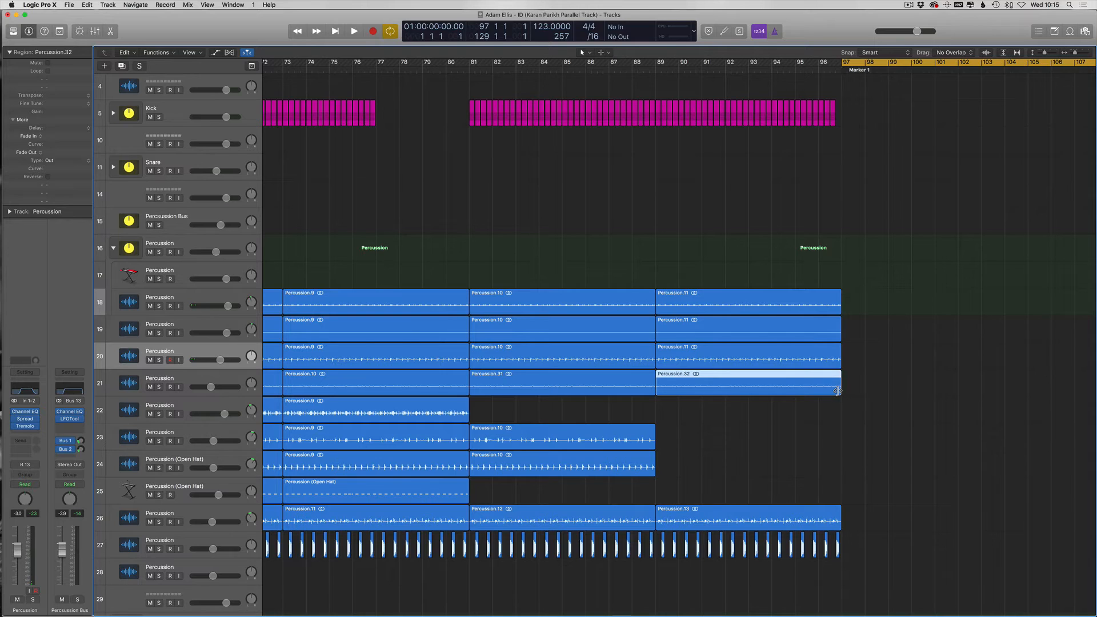
drag(838, 391, 755, 395)
Step: Shorten the bar 89 regions on Percussion tracks 20 and 19 to six and seven bars, and turn off the cycle range
drag(842, 359, 808, 352)
key(super+Left)
key(super+Left)
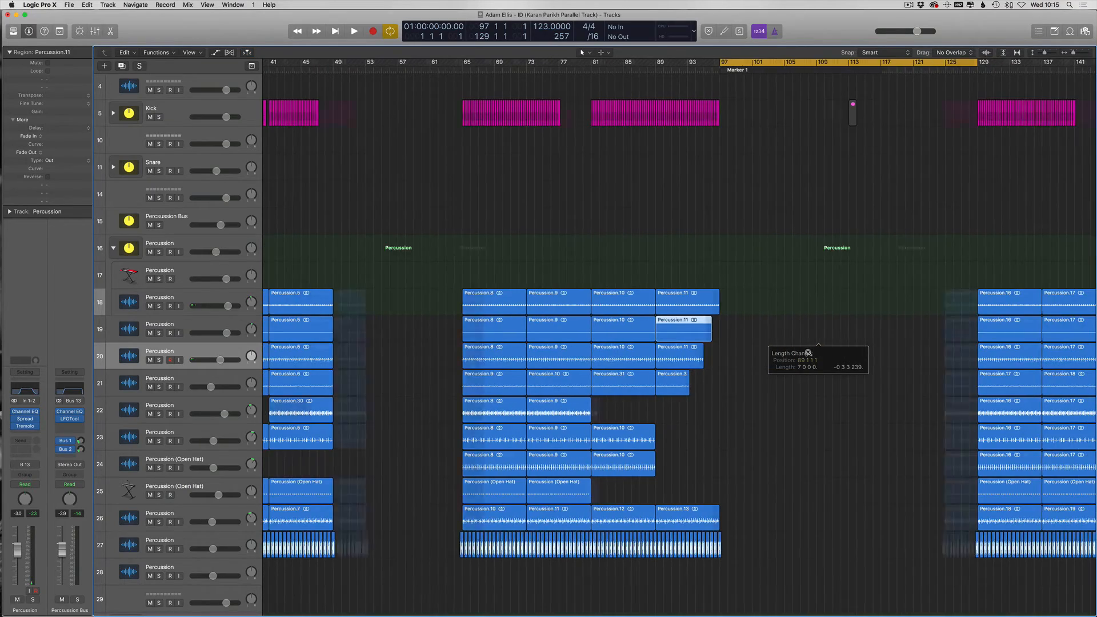
key(super+Up)
key(c)
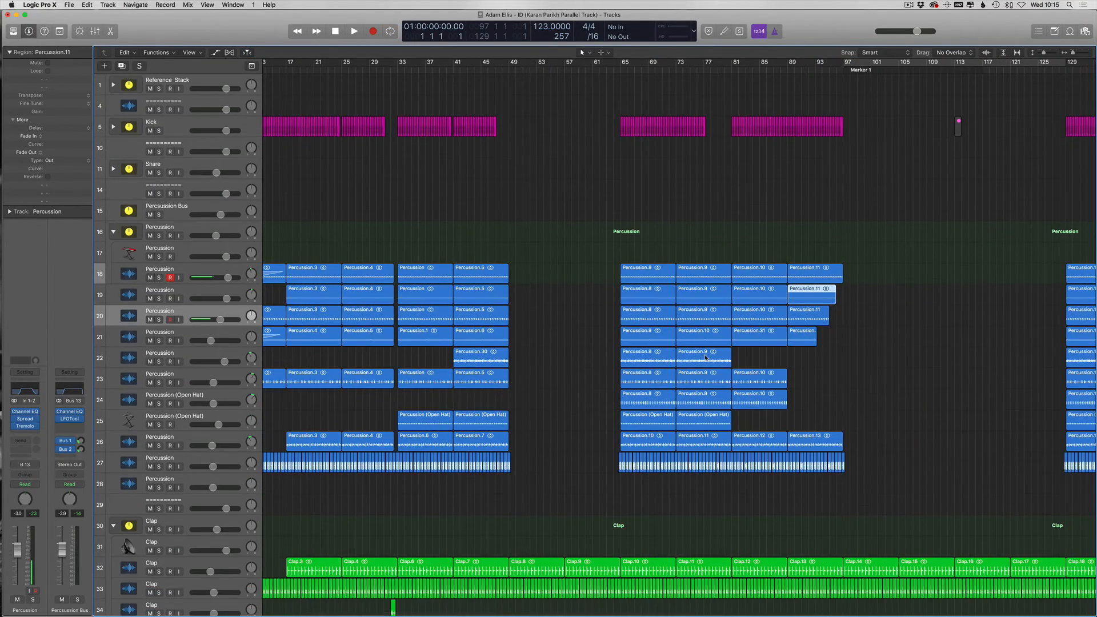
Step: Review how the percussion sections and gaps line up with the kick and clap layers across the whole arrangement
scroll(706, 358, left, 5)
click(572, 228)
ctrl+alt+click(572, 228)
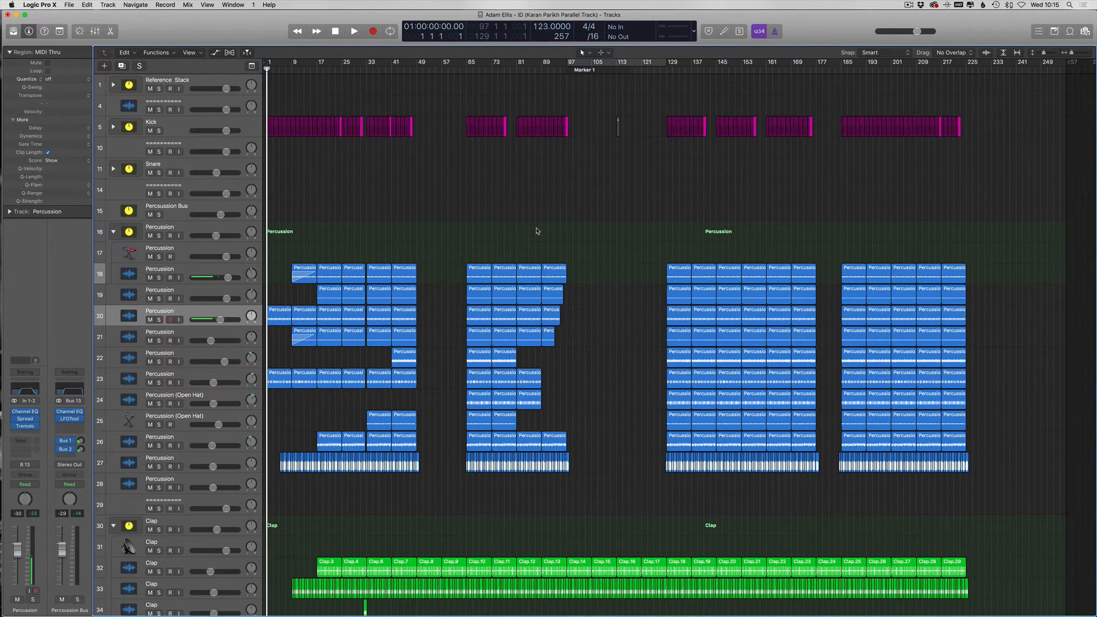
key(super+Right)
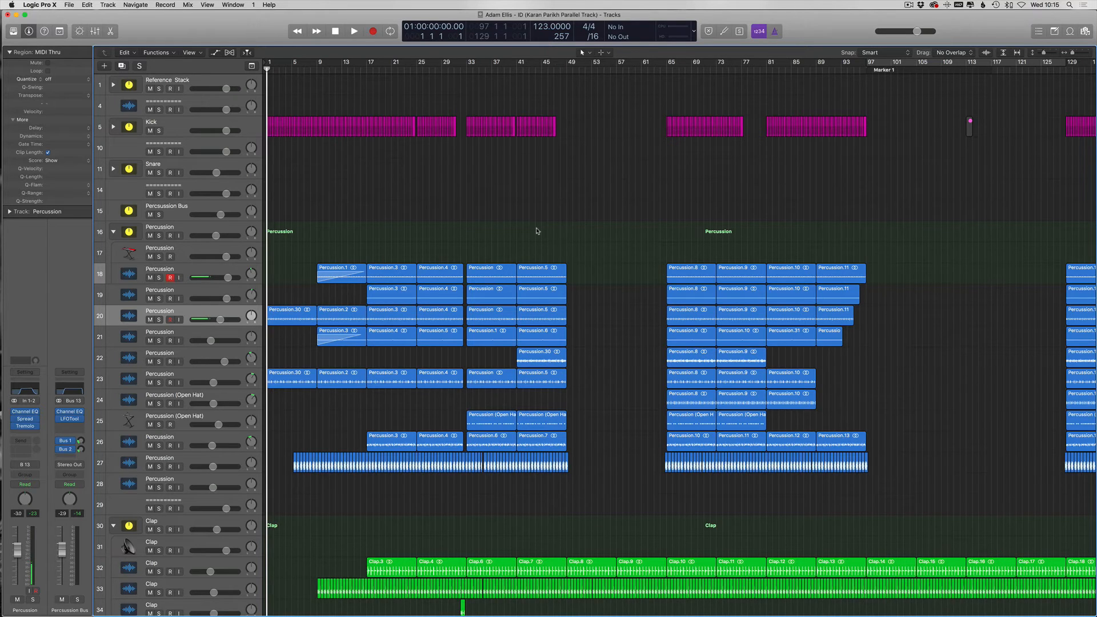
key(super+Right)
key(super+Up)
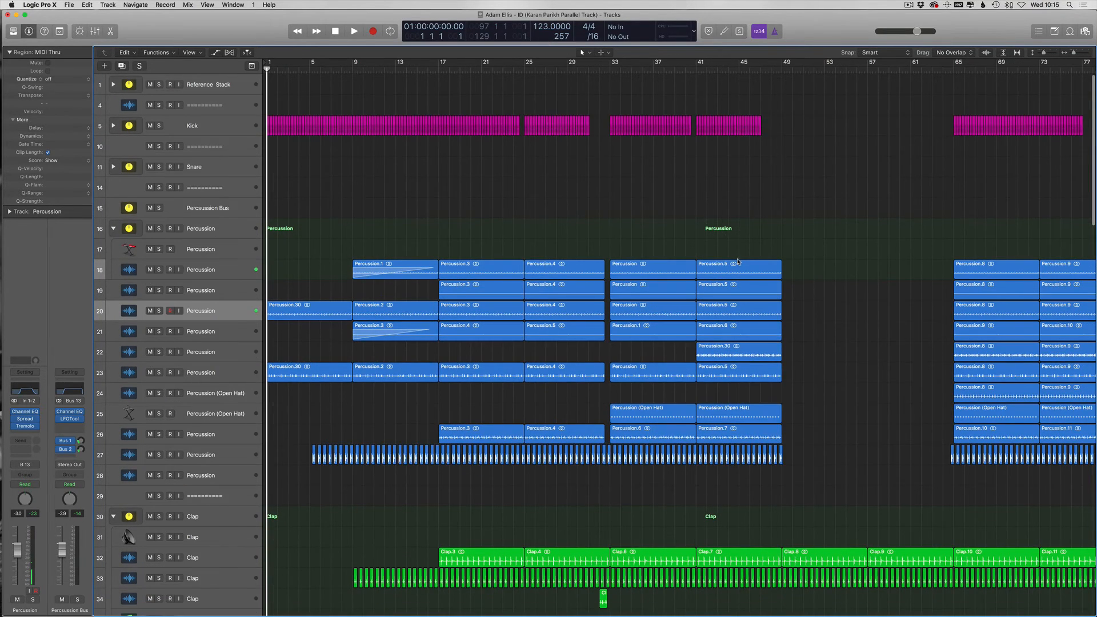
key(super+Left)
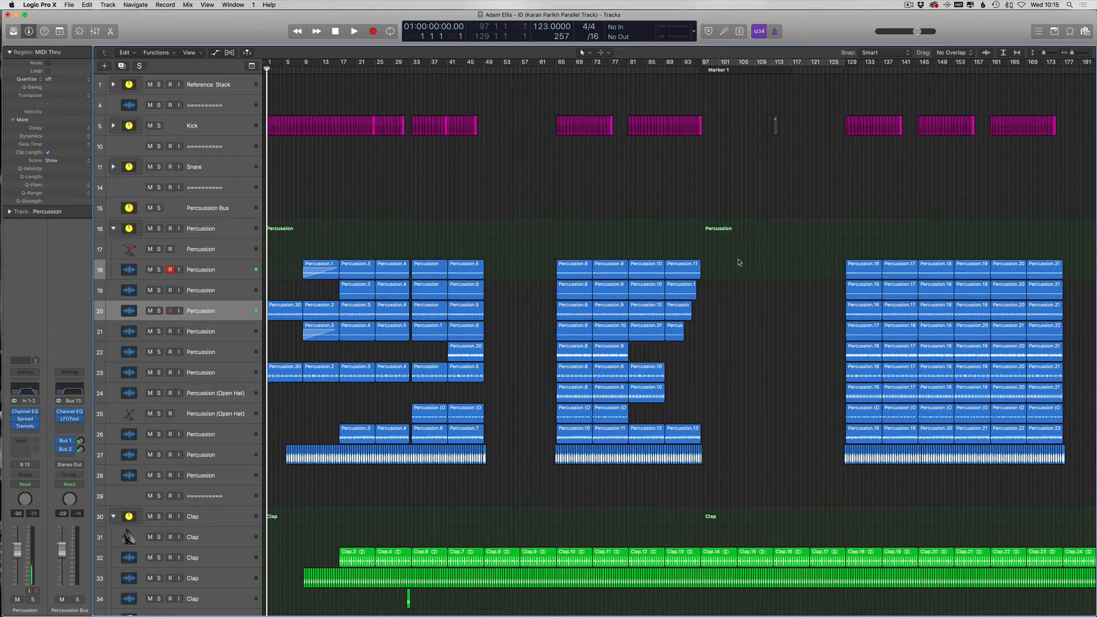
key(super+Left)
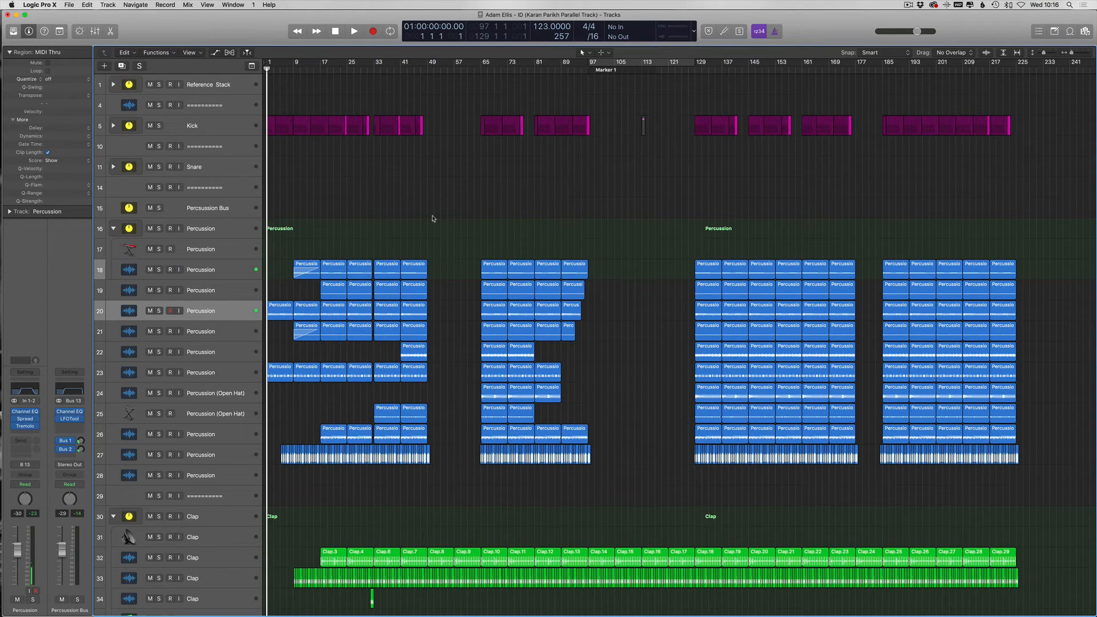
scroll(433, 219, down, 2)
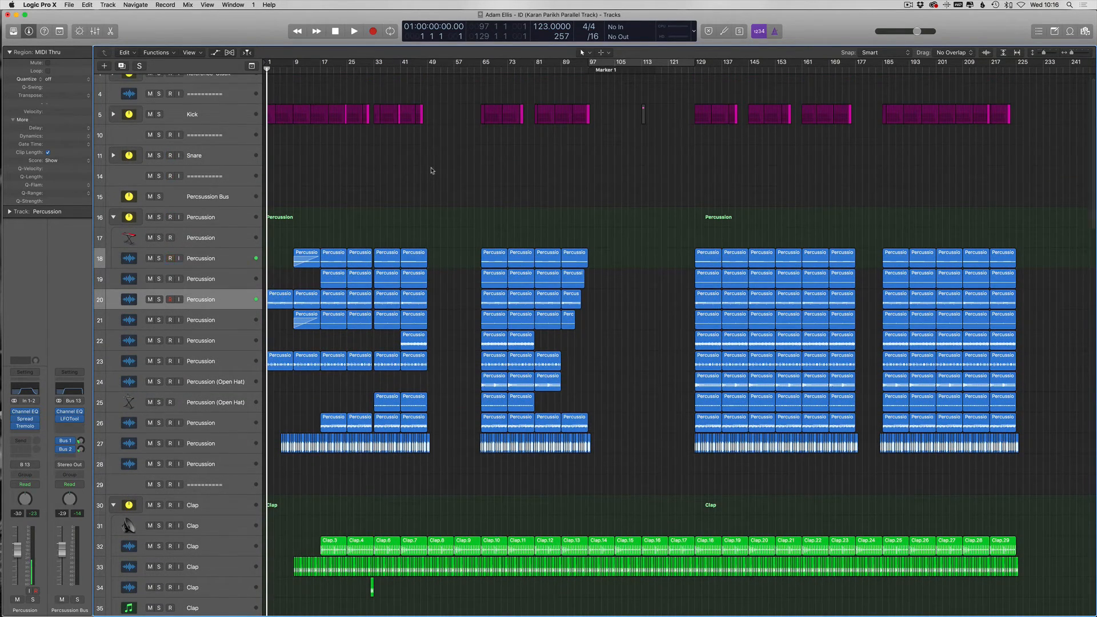
scroll(481, 227, down, 5)
scroll(482, 227, up, 5)
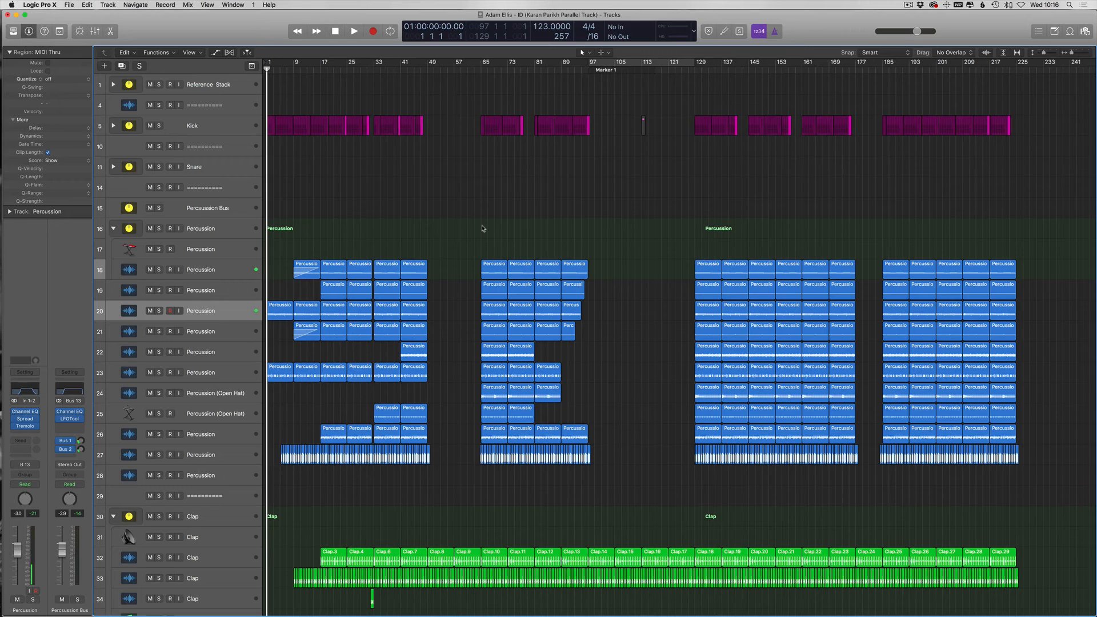
key(super+Up)
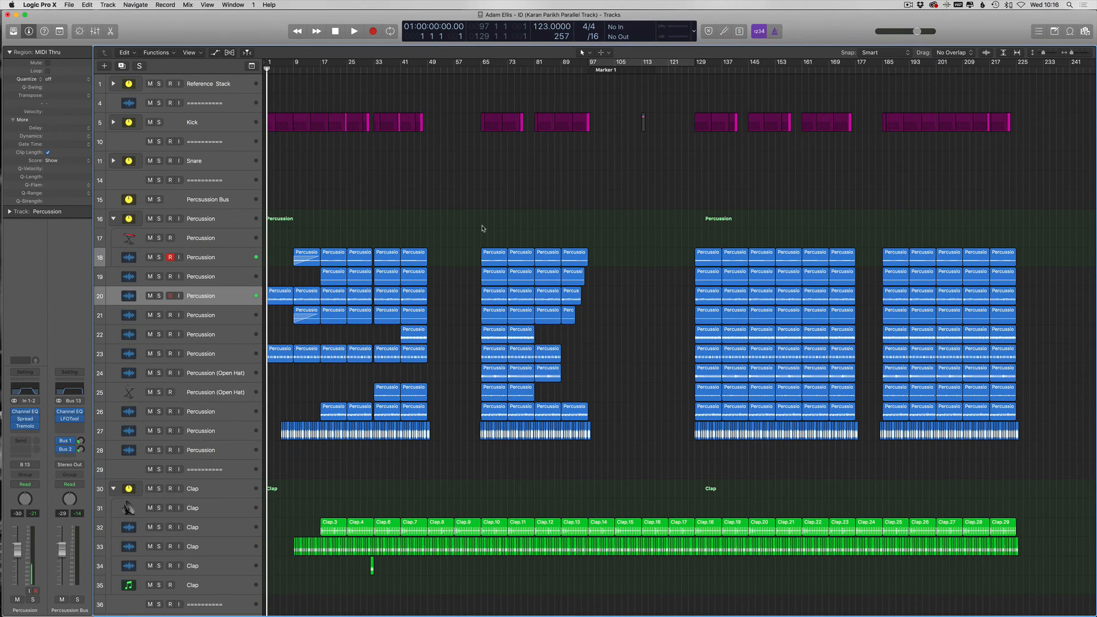